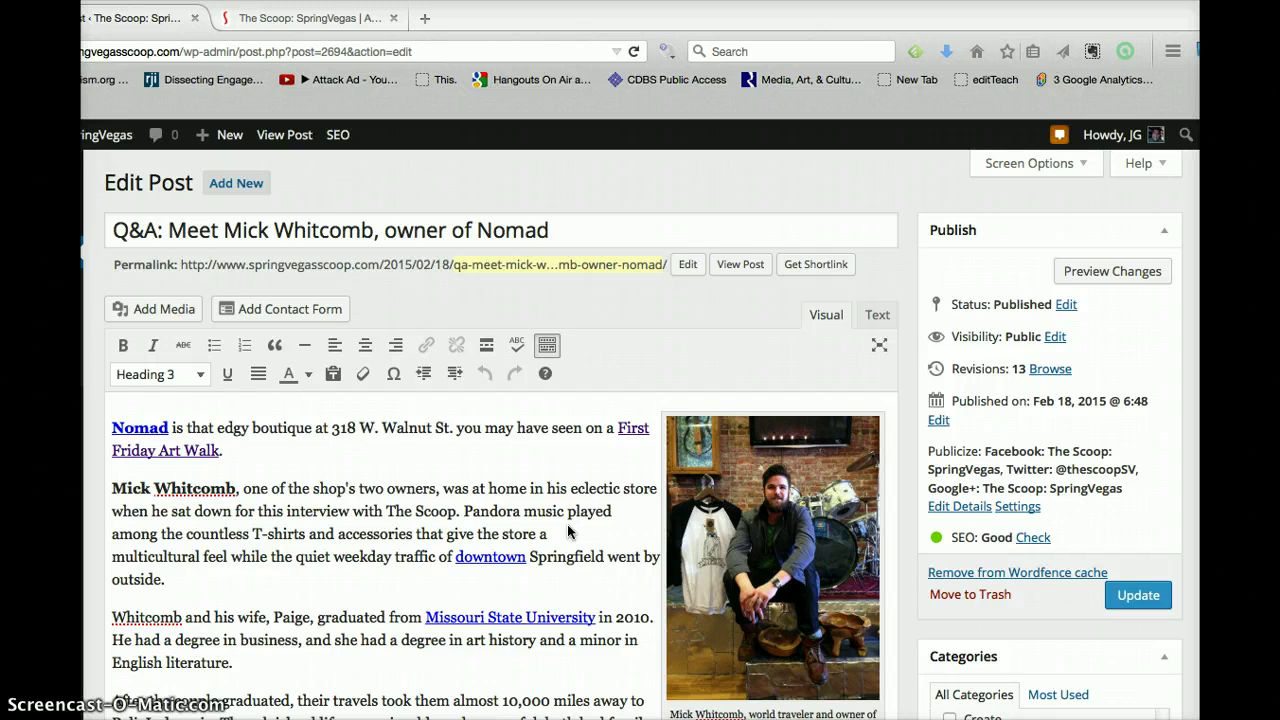
Step: Look through the post's introduction, inline links and photo caption down to the first interview question
{"action": "scroll", "coordinate": [635, 530], "scroll_direction": "down", "scroll_amount": 1}
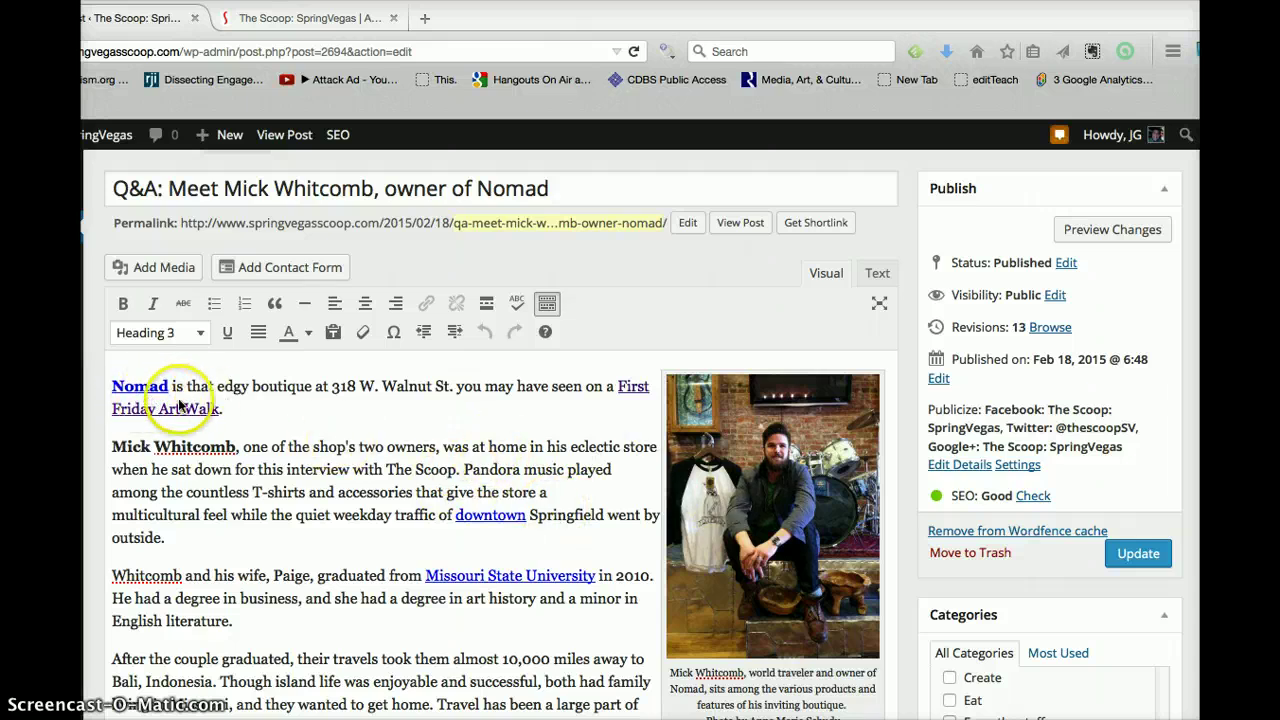
{"action": "scroll", "coordinate": [388, 429], "scroll_direction": "up", "scroll_amount": 2}
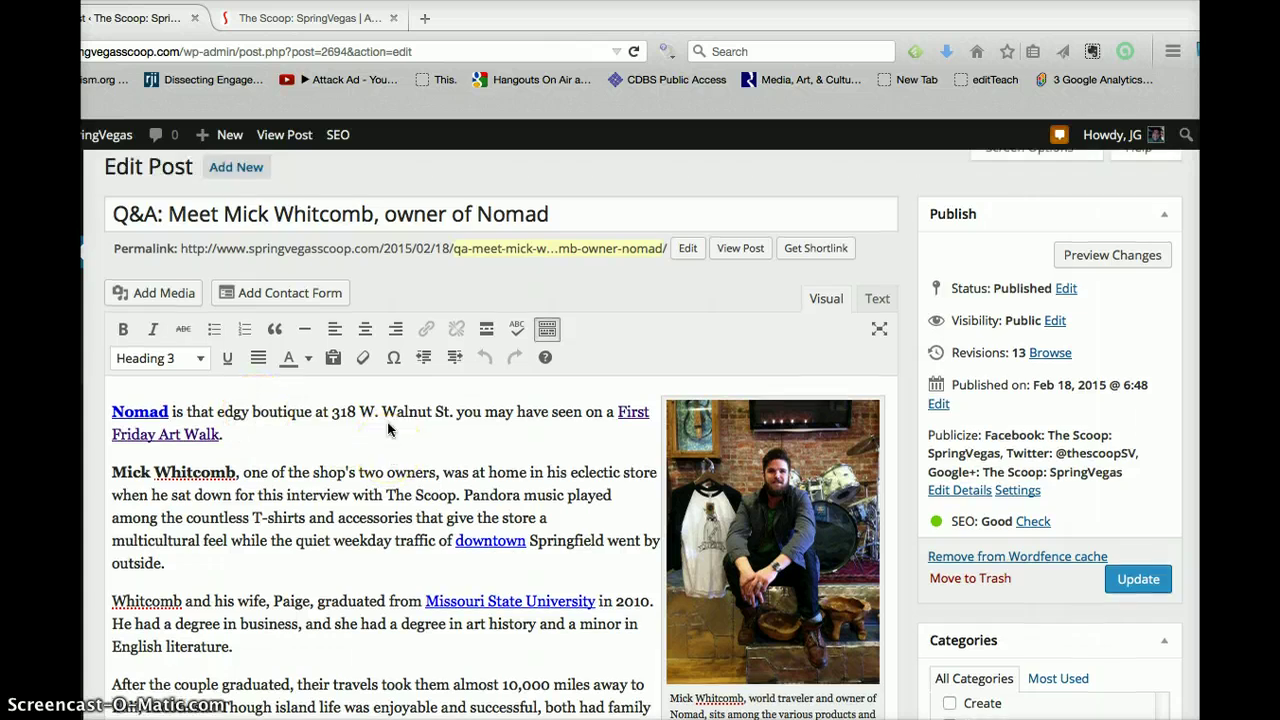
{"action": "scroll", "coordinate": [388, 429], "scroll_direction": "down", "scroll_amount": 1}
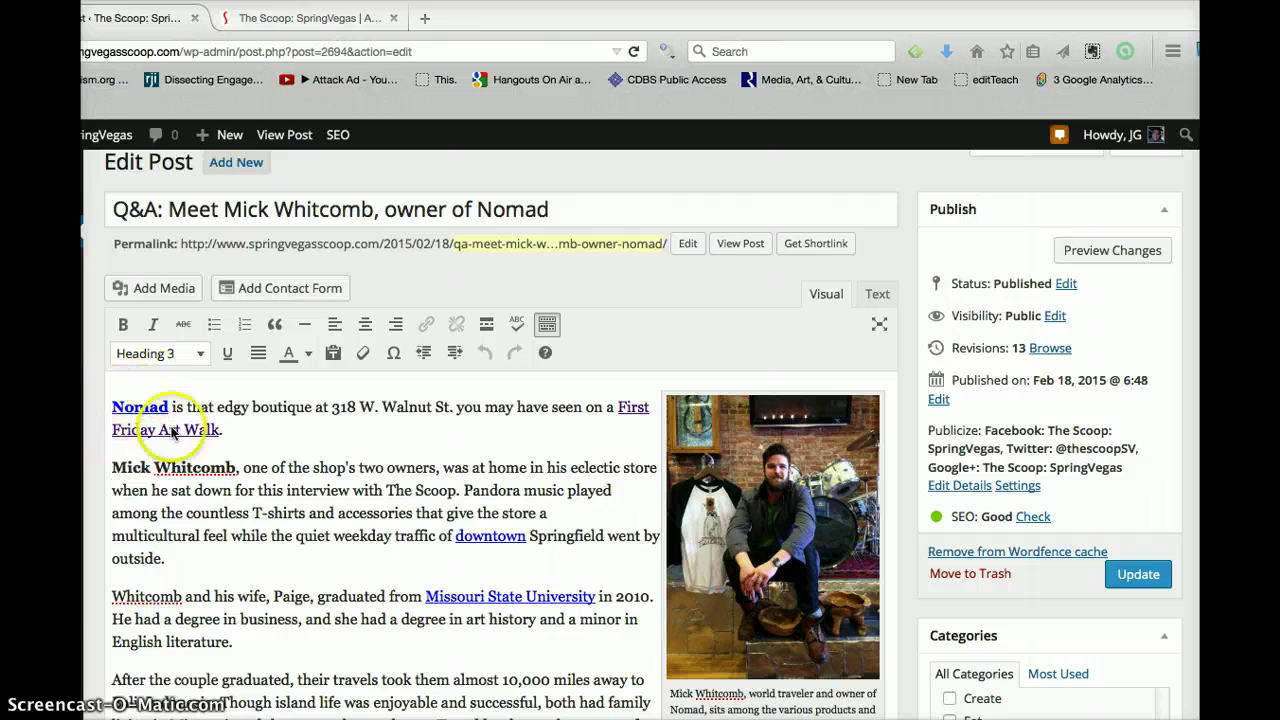
{"action": "scroll", "coordinate": [364, 443], "scroll_direction": "down", "scroll_amount": 1}
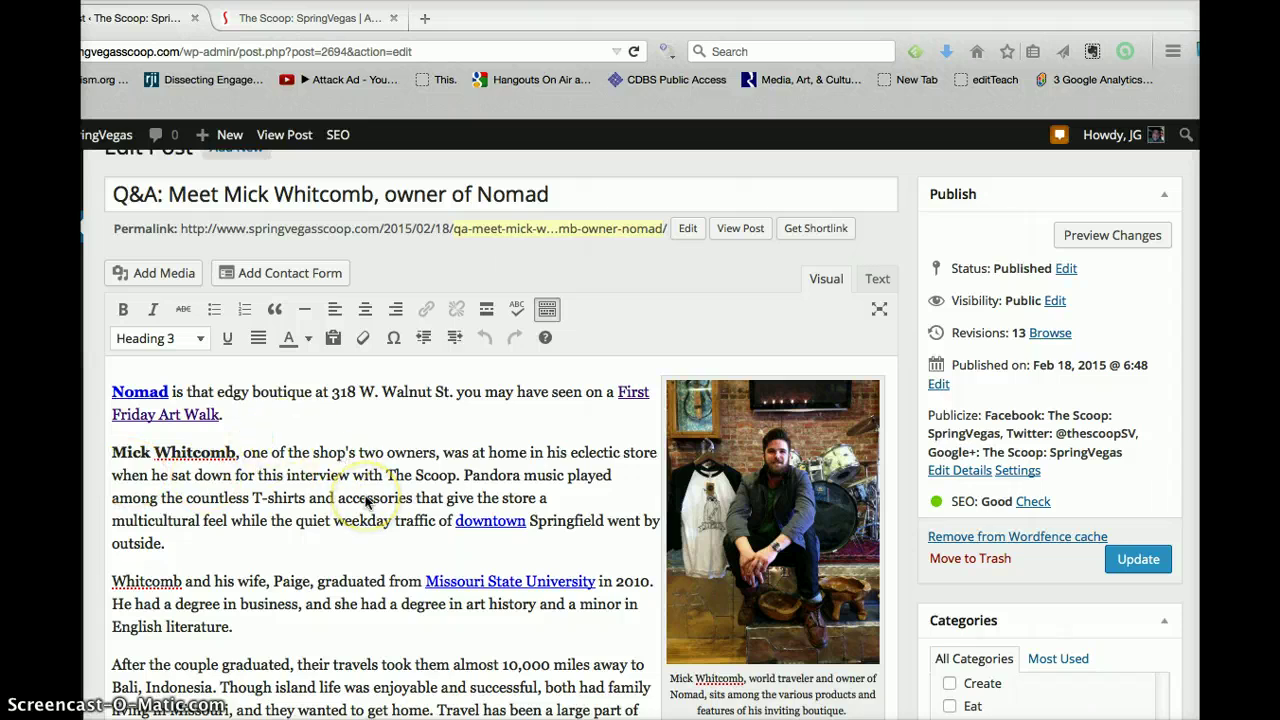
{"action": "scroll", "coordinate": [366, 502], "scroll_direction": "down", "scroll_amount": 1}
{"action": "scroll", "coordinate": [366, 502], "scroll_direction": "down", "scroll_amount": 1}
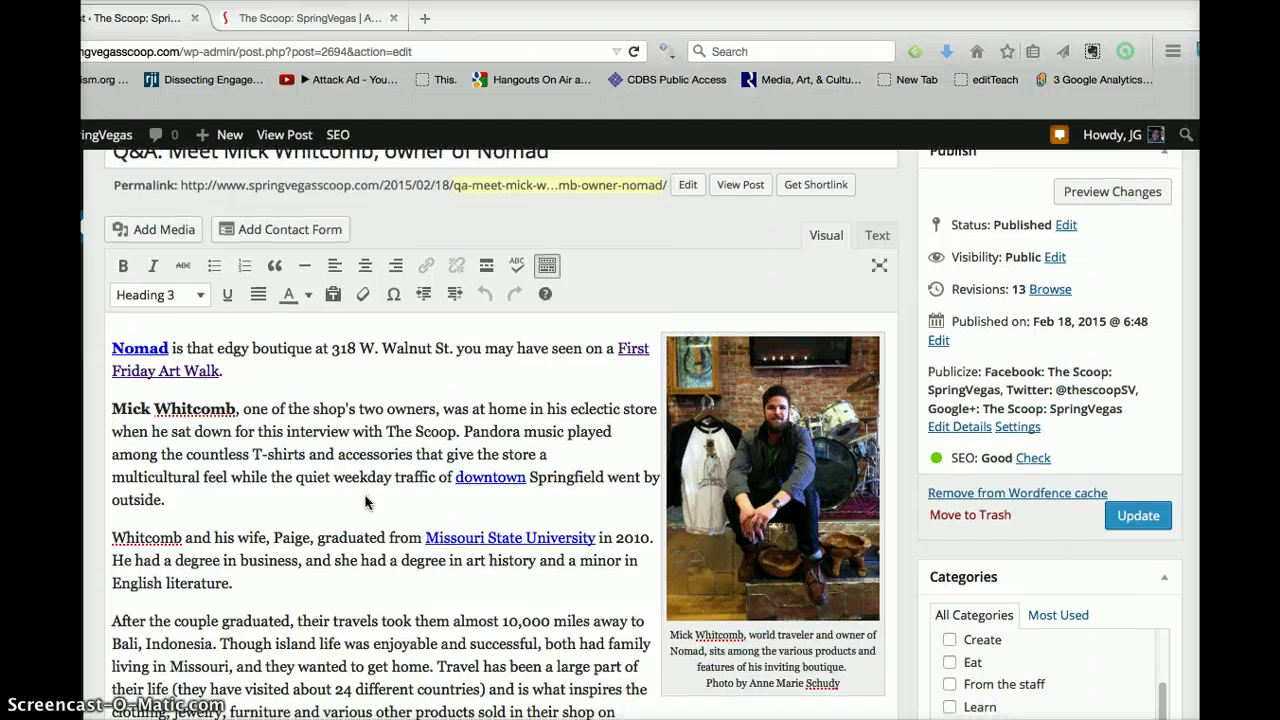
{"action": "scroll", "coordinate": [366, 502], "scroll_direction": "up", "scroll_amount": 1}
{"action": "scroll", "coordinate": [366, 502], "scroll_direction": "down", "scroll_amount": 8}
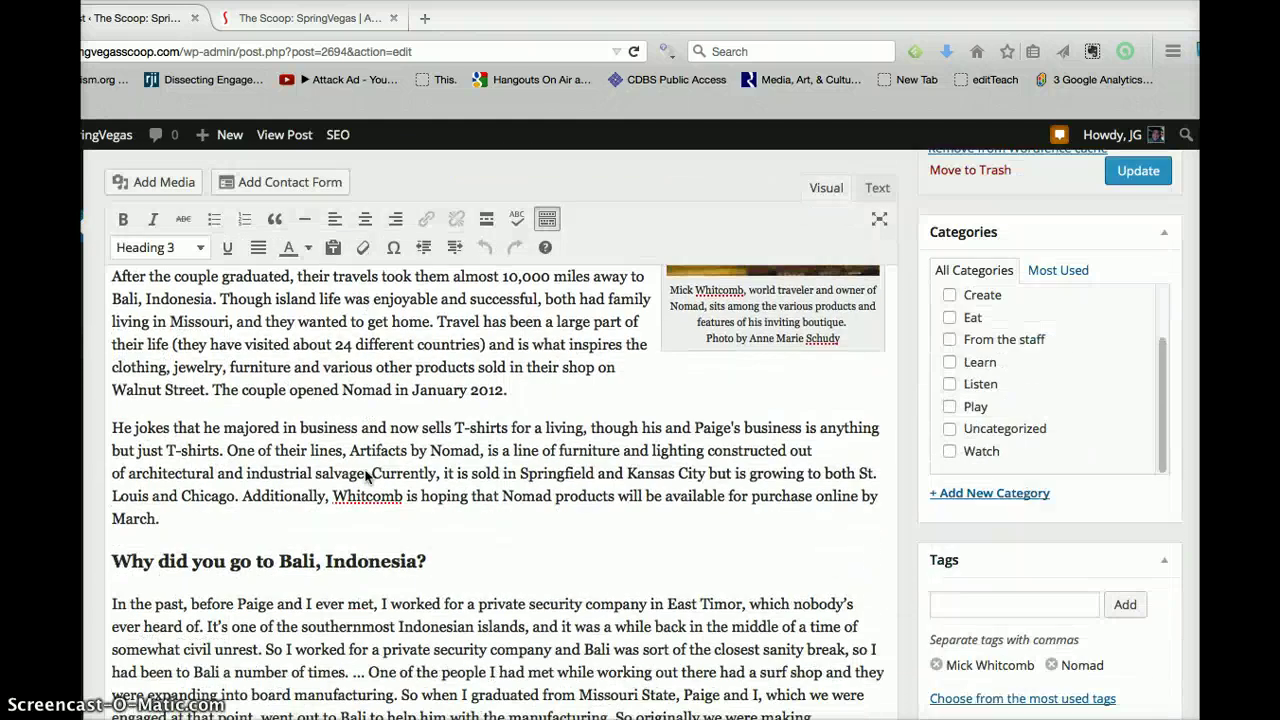
{"action": "scroll", "coordinate": [366, 477], "scroll_direction": "down", "scroll_amount": 3}
{"action": "scroll", "coordinate": [380, 488], "scroll_direction": "up", "scroll_amount": 1}
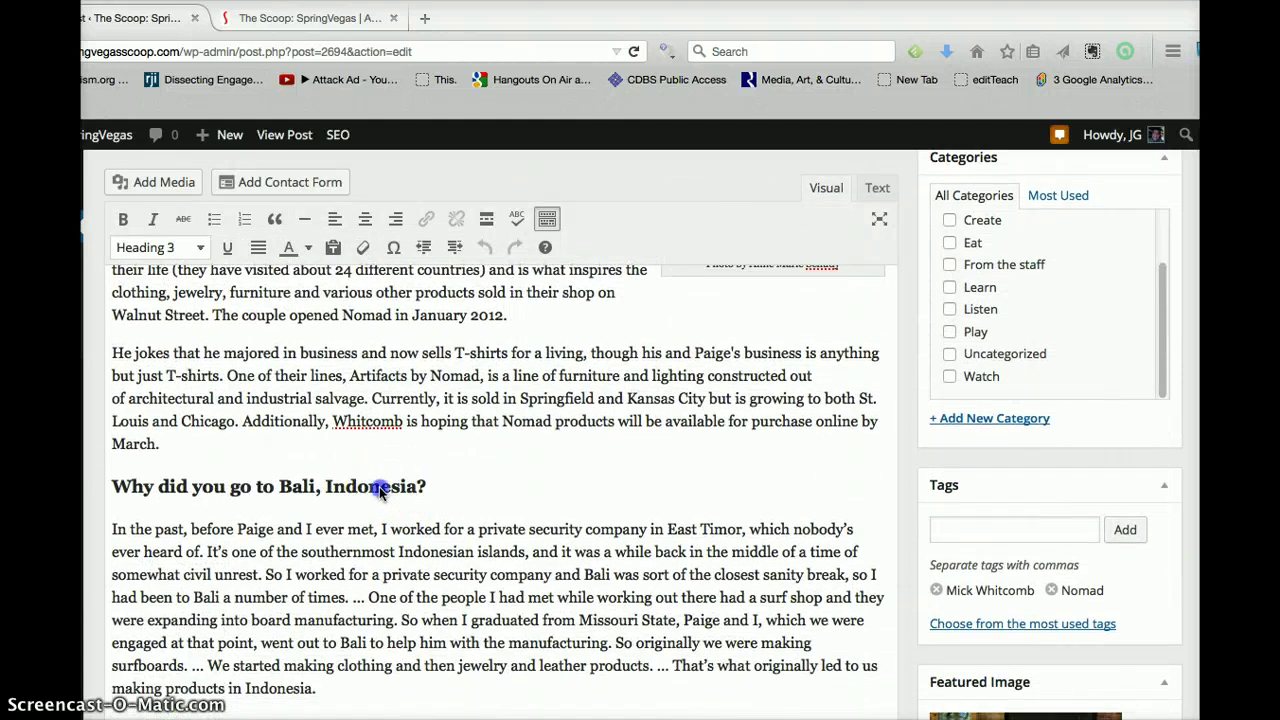
Step: Change the question "Why did you go to Bali, Indonesia?" from a heading to normal paragraph text
{"action": "left_click", "coordinate": [380, 490]}
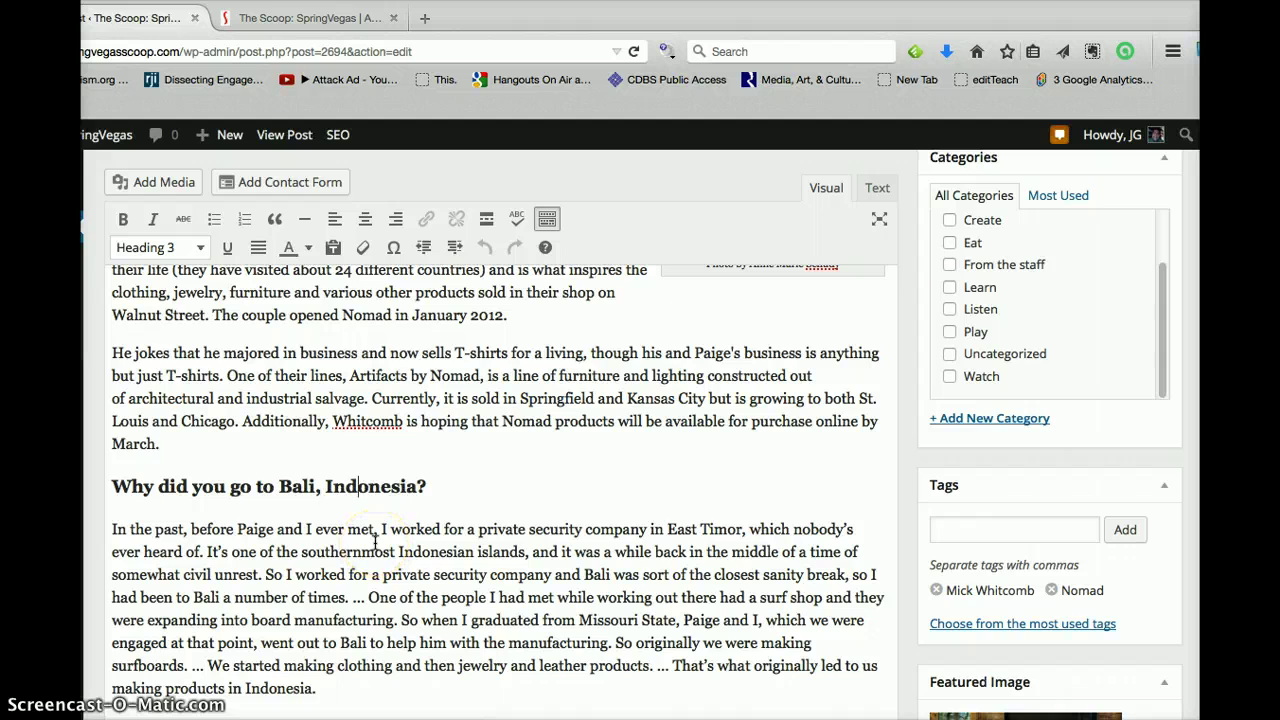
{"action": "scroll", "coordinate": [375, 541], "scroll_direction": "up", "scroll_amount": 1}
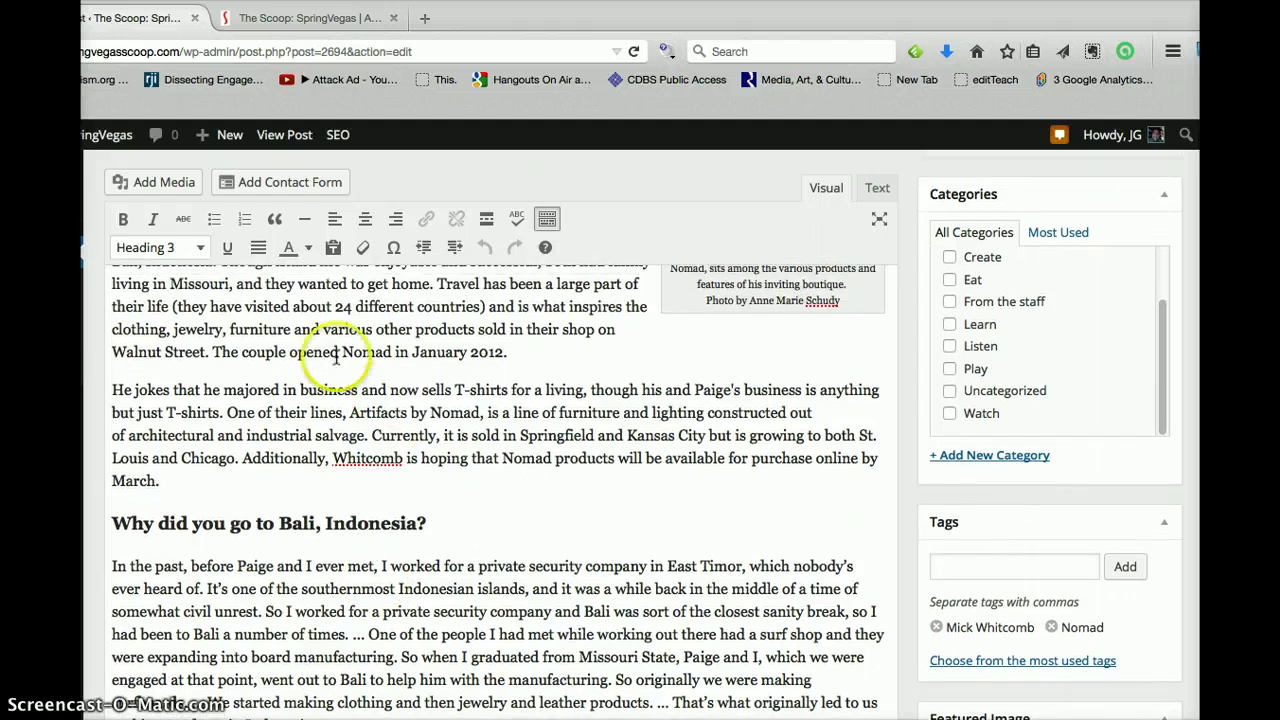
{"action": "left_click", "coordinate": [200, 251]}
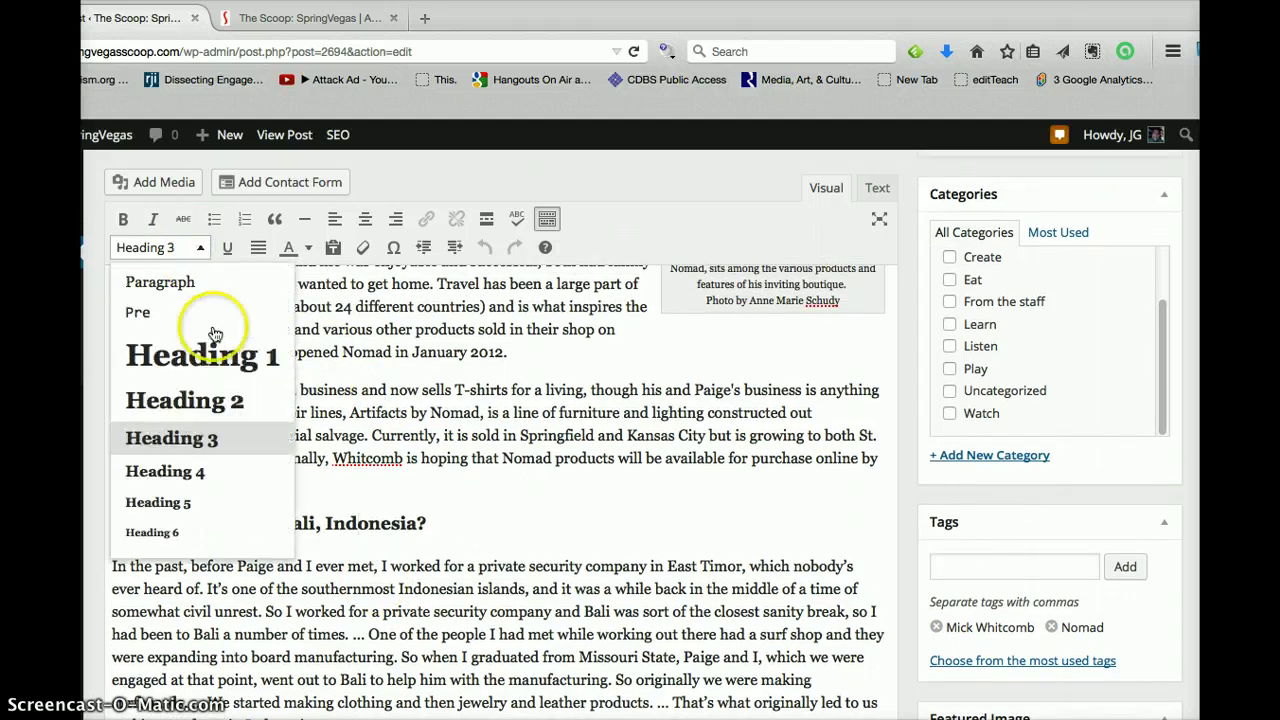
{"action": "left_click", "coordinate": [213, 440]}
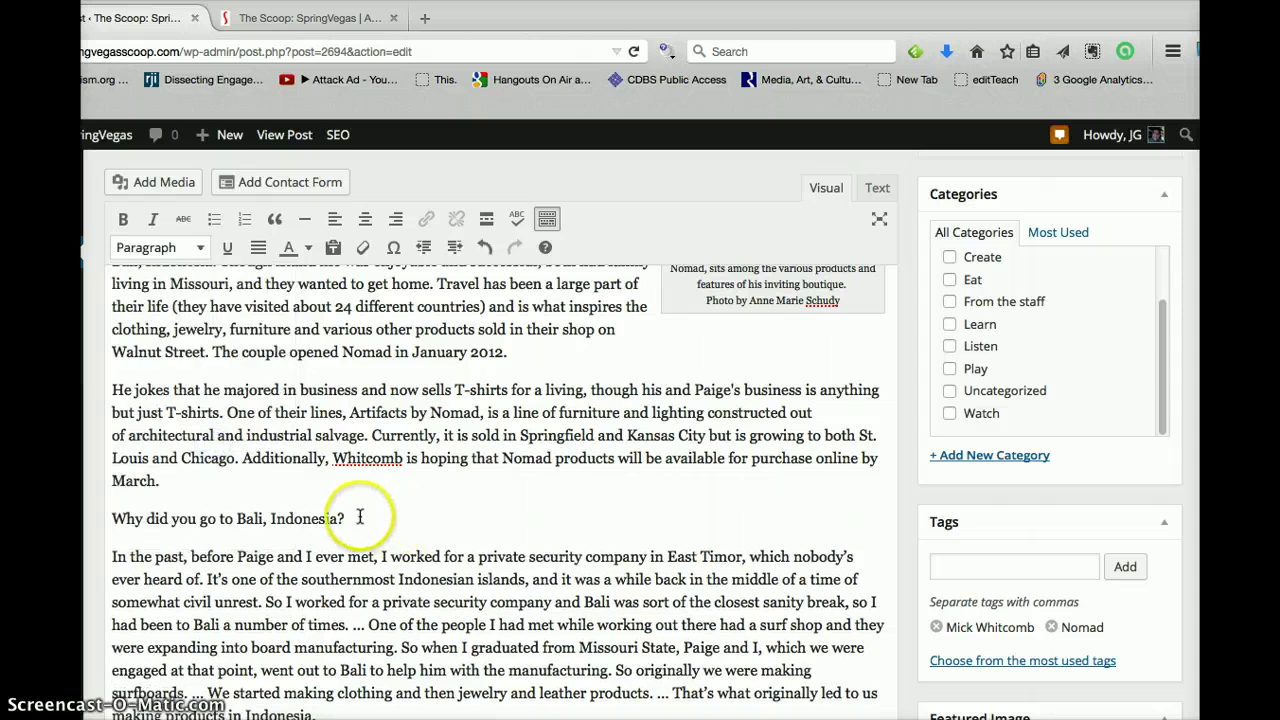
Step: Format the question "Why did you go to Bali, Indonesia?" as Heading 3
{"action": "left_click_drag", "start_coordinate": [345, 518], "coordinate": [93, 514]}
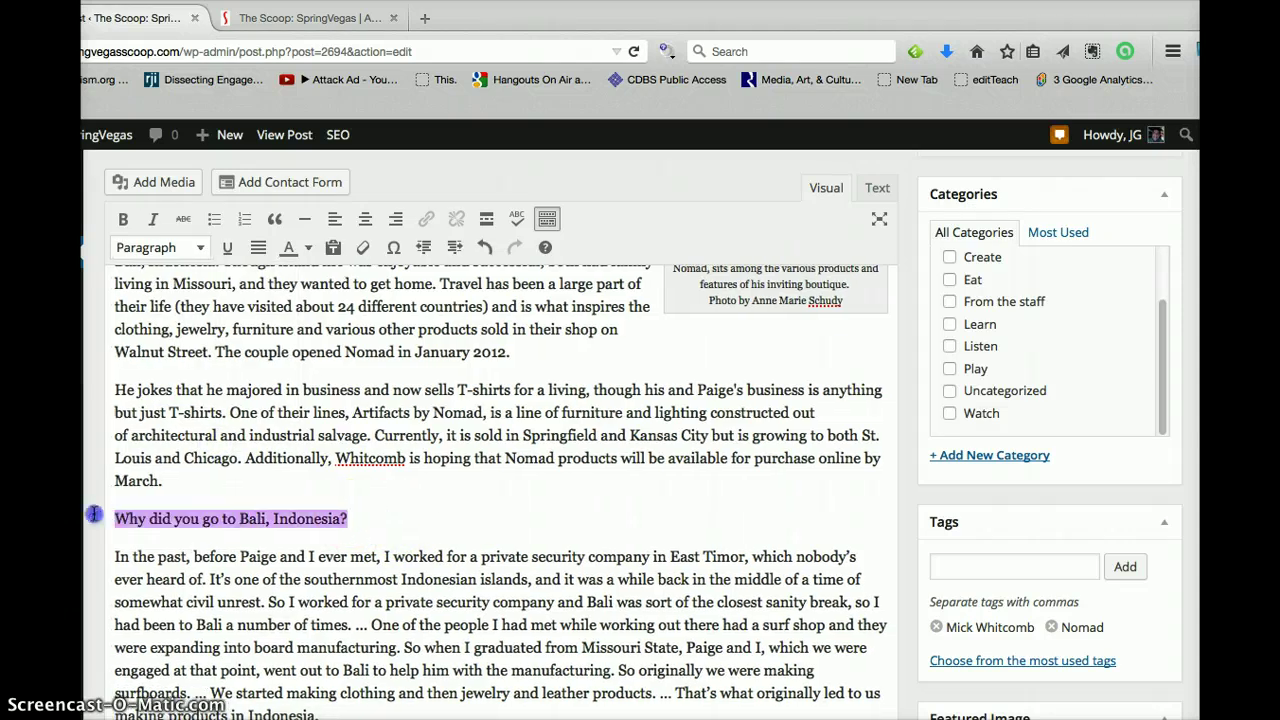
{"action": "left_click", "coordinate": [175, 248]}
{"action": "left_click", "coordinate": [216, 437]}
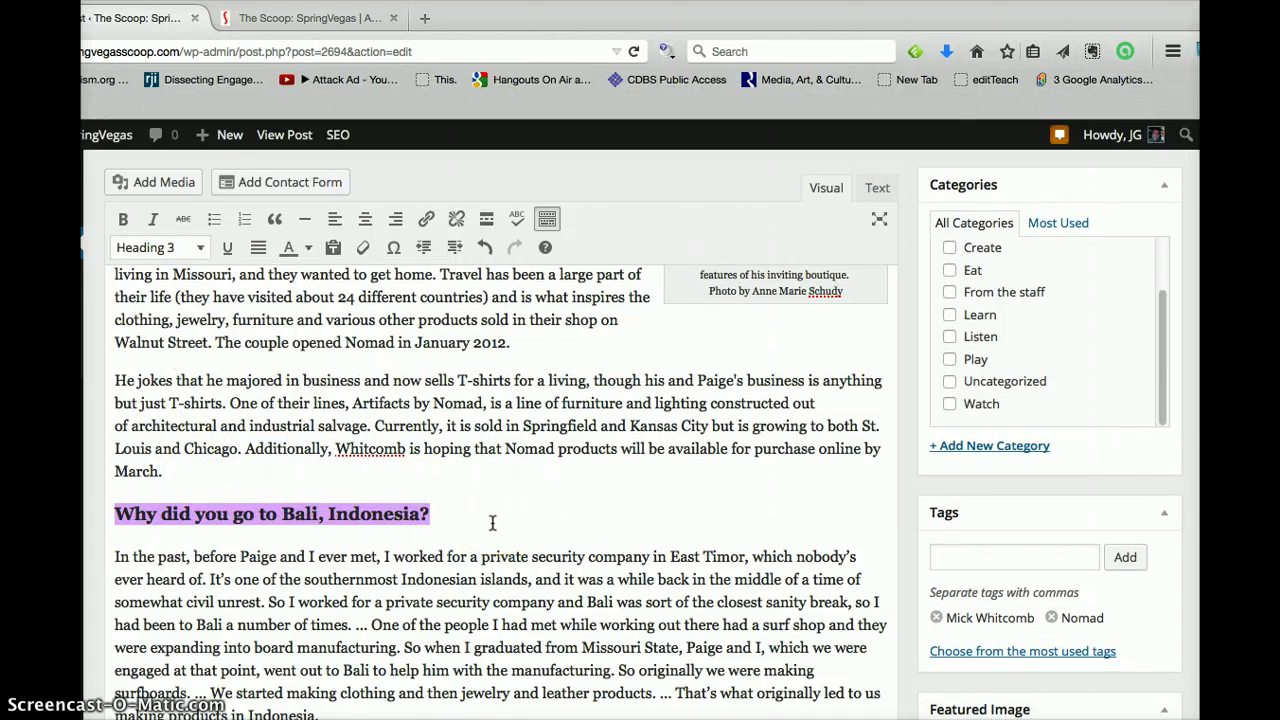
Step: Try left alignment on the photo beside the post's introduction and return it to right alignment
{"action": "scroll", "coordinate": [492, 523], "scroll_direction": "up", "scroll_amount": 5}
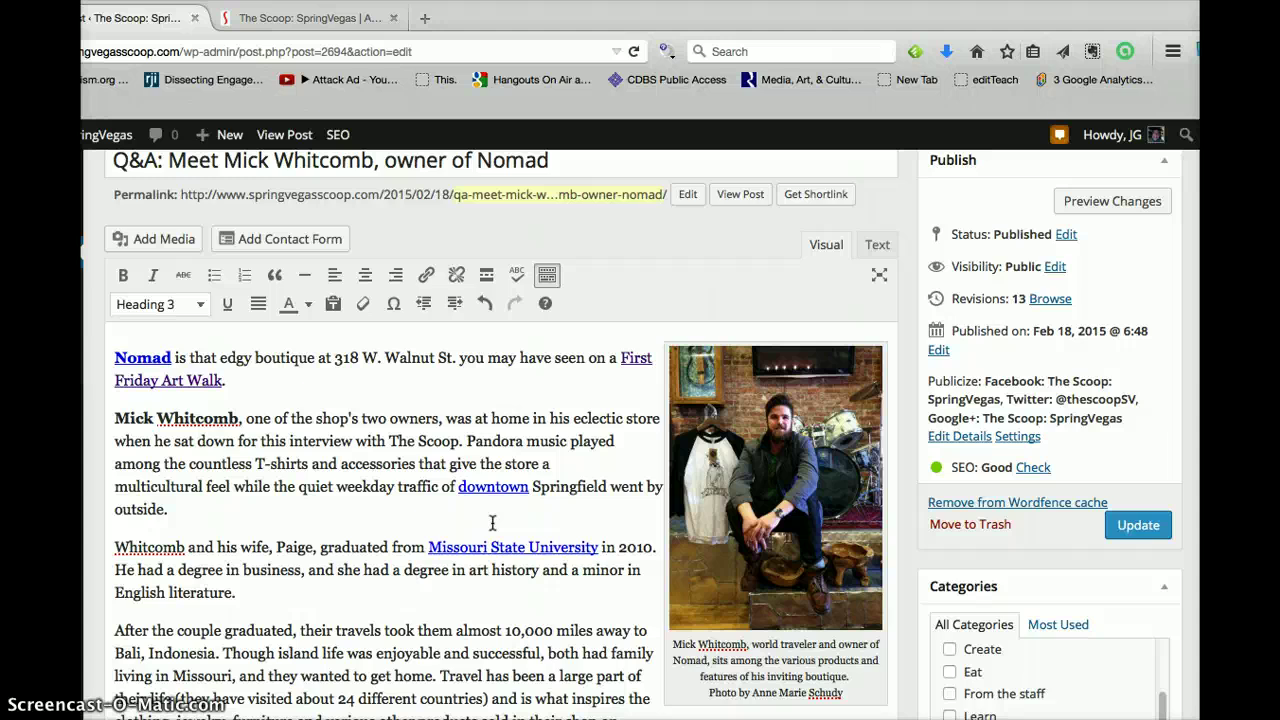
{"action": "left_click", "coordinate": [571, 527]}
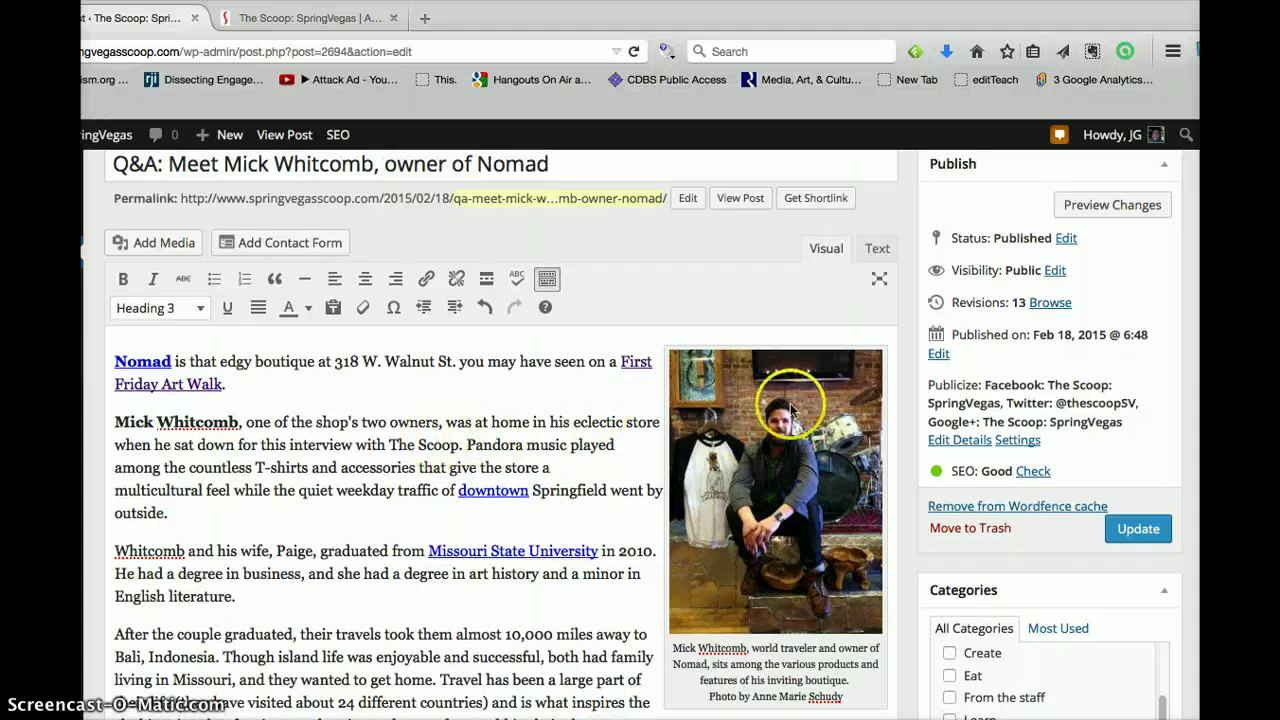
{"action": "left_click", "coordinate": [755, 397]}
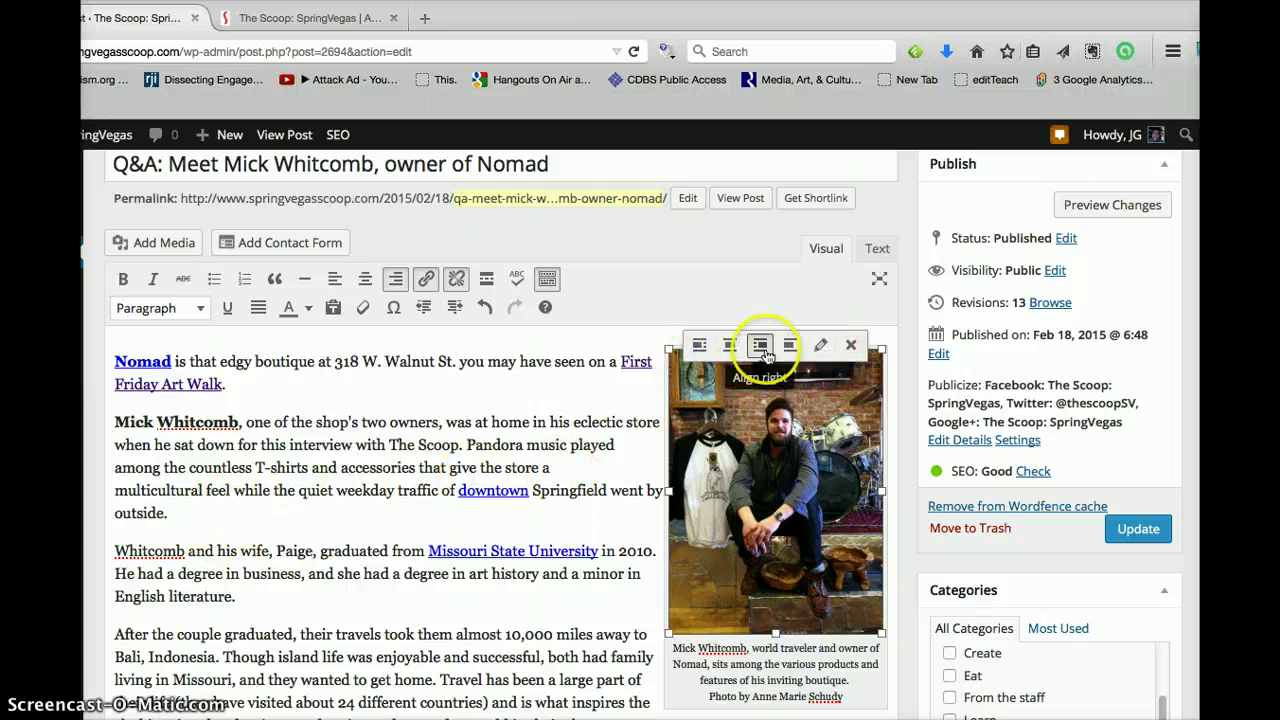
{"action": "left_click", "coordinate": [700, 345]}
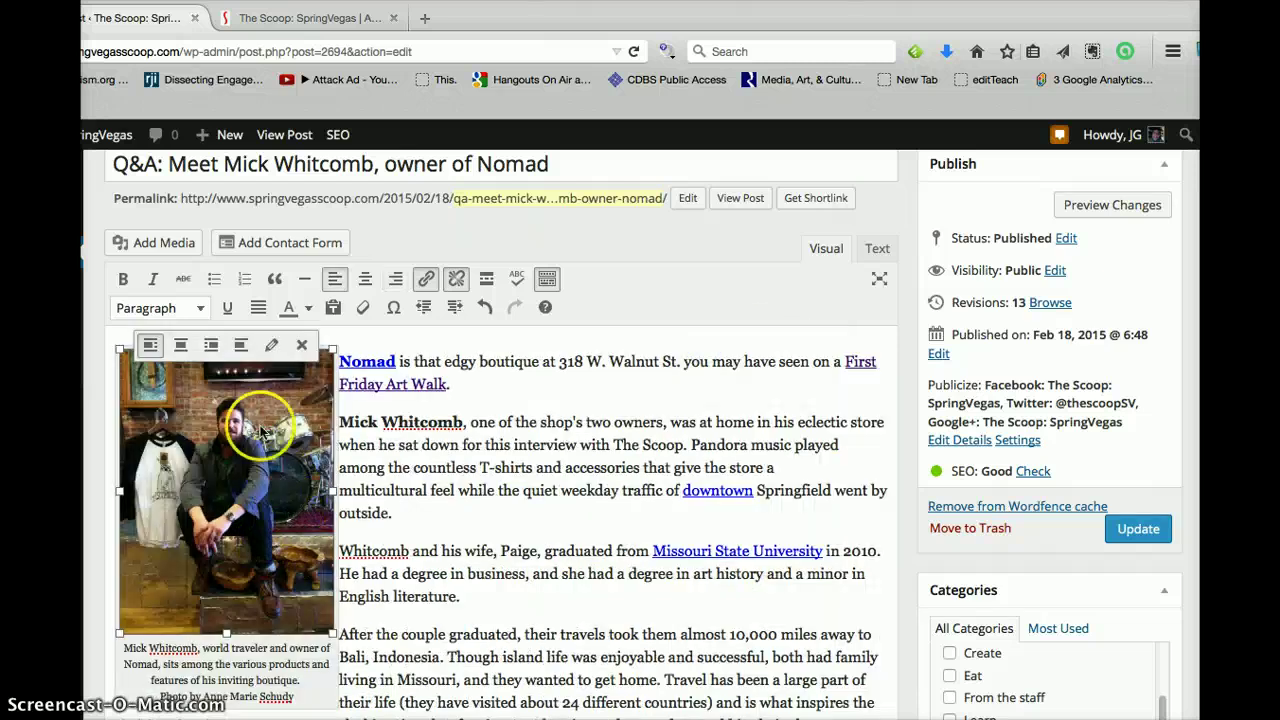
{"action": "left_click", "coordinate": [213, 347]}
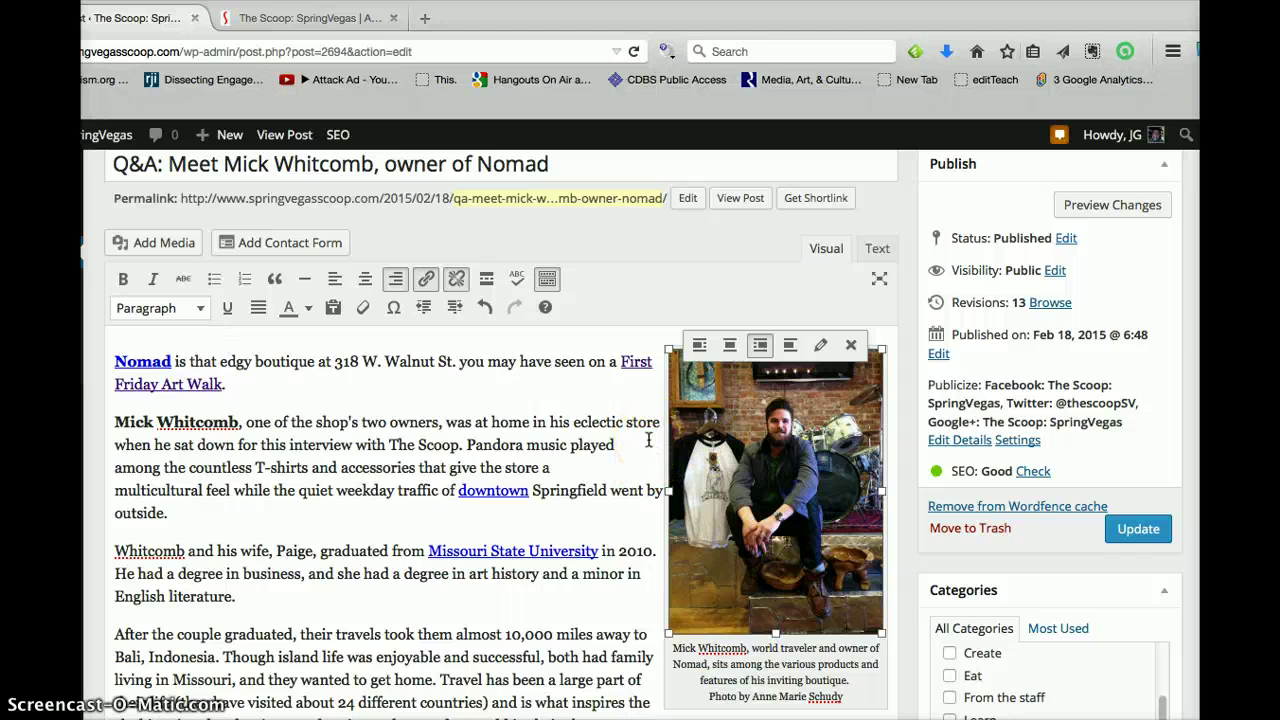
{"action": "left_click", "coordinate": [700, 350]}
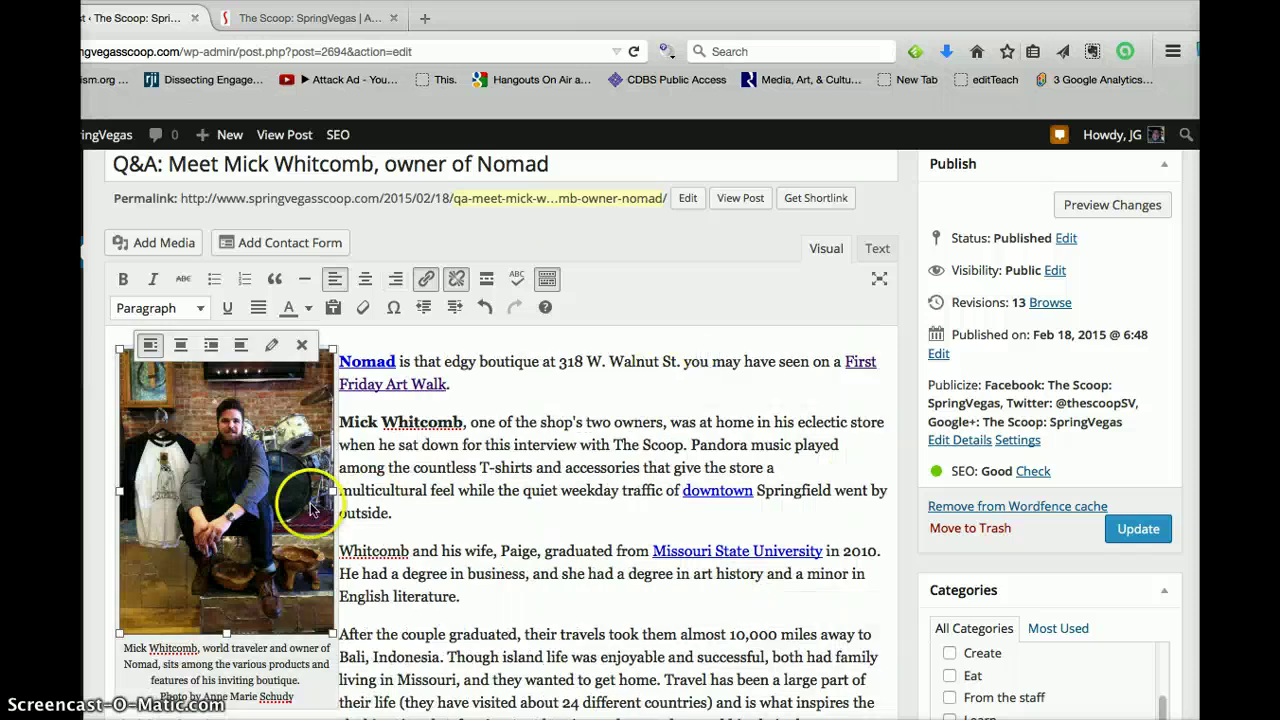
{"action": "left_click", "coordinate": [211, 347]}
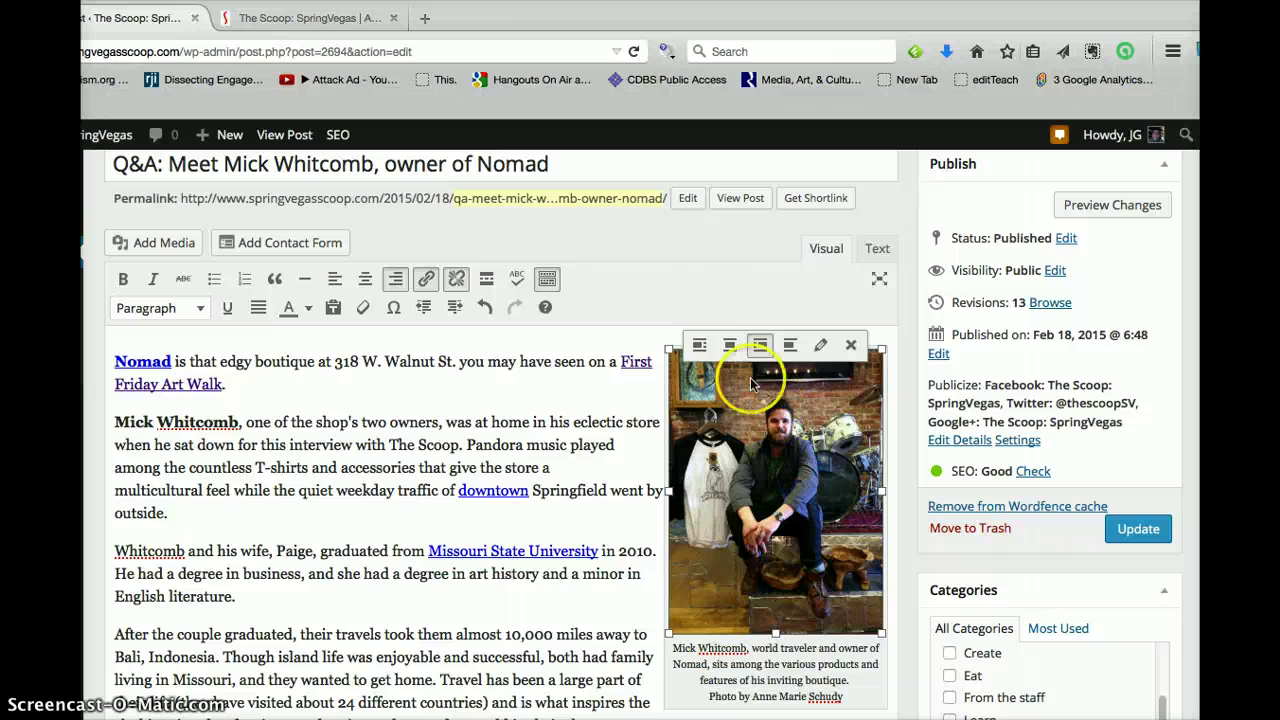
Step: Try center alignment on the introduction photo, check how the text flows around it, and align it right again
{"action": "left_click", "coordinate": [729, 345]}
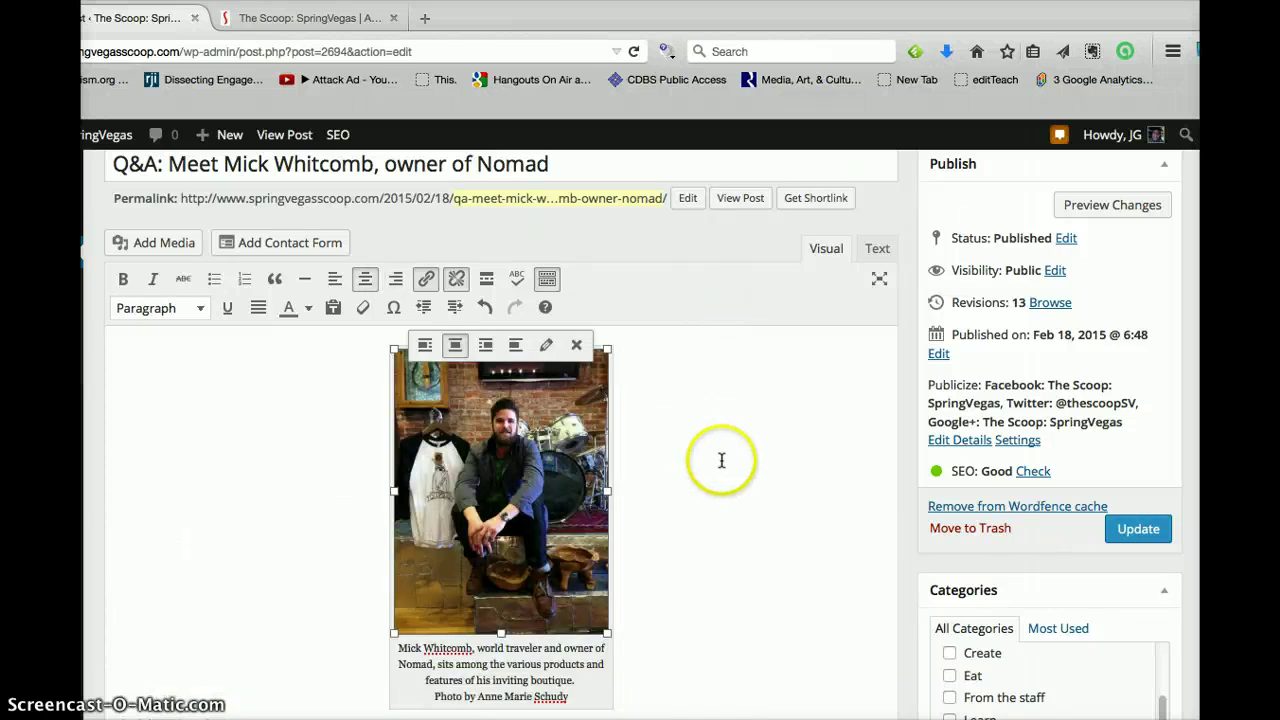
{"action": "scroll", "coordinate": [721, 460], "scroll_direction": "down", "scroll_amount": 5}
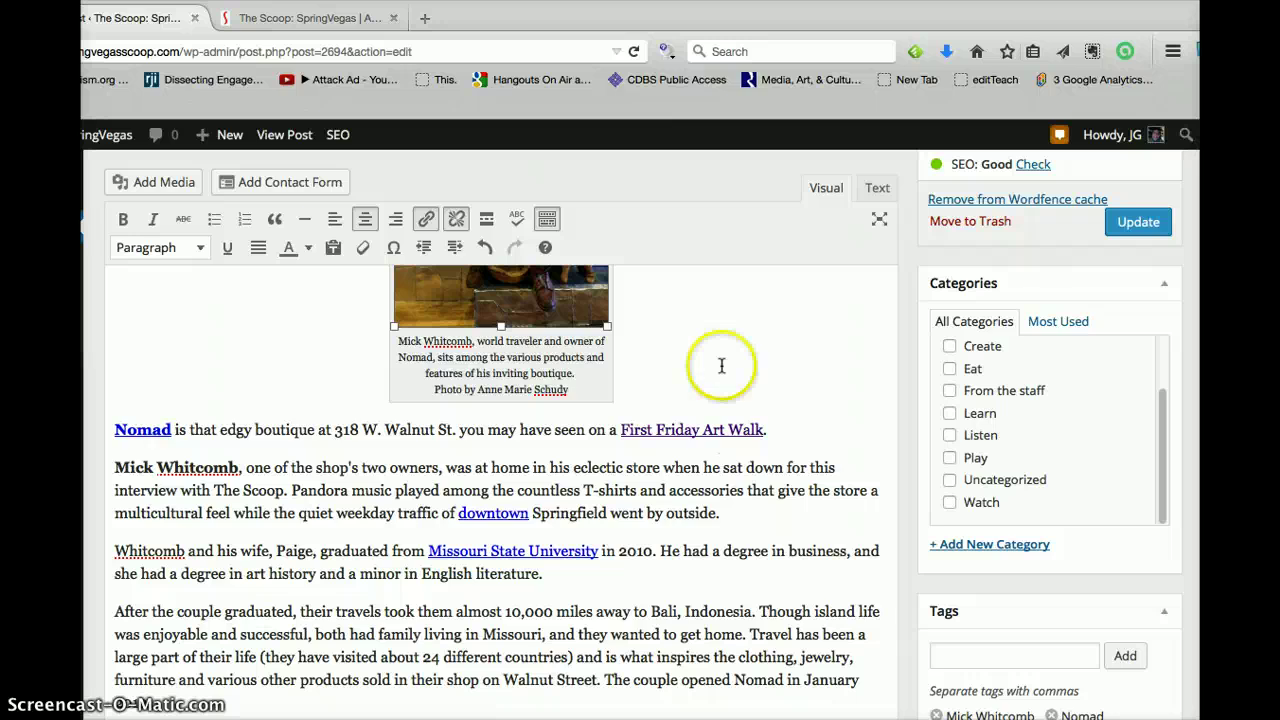
{"action": "scroll", "coordinate": [721, 365], "scroll_direction": "up", "scroll_amount": 5}
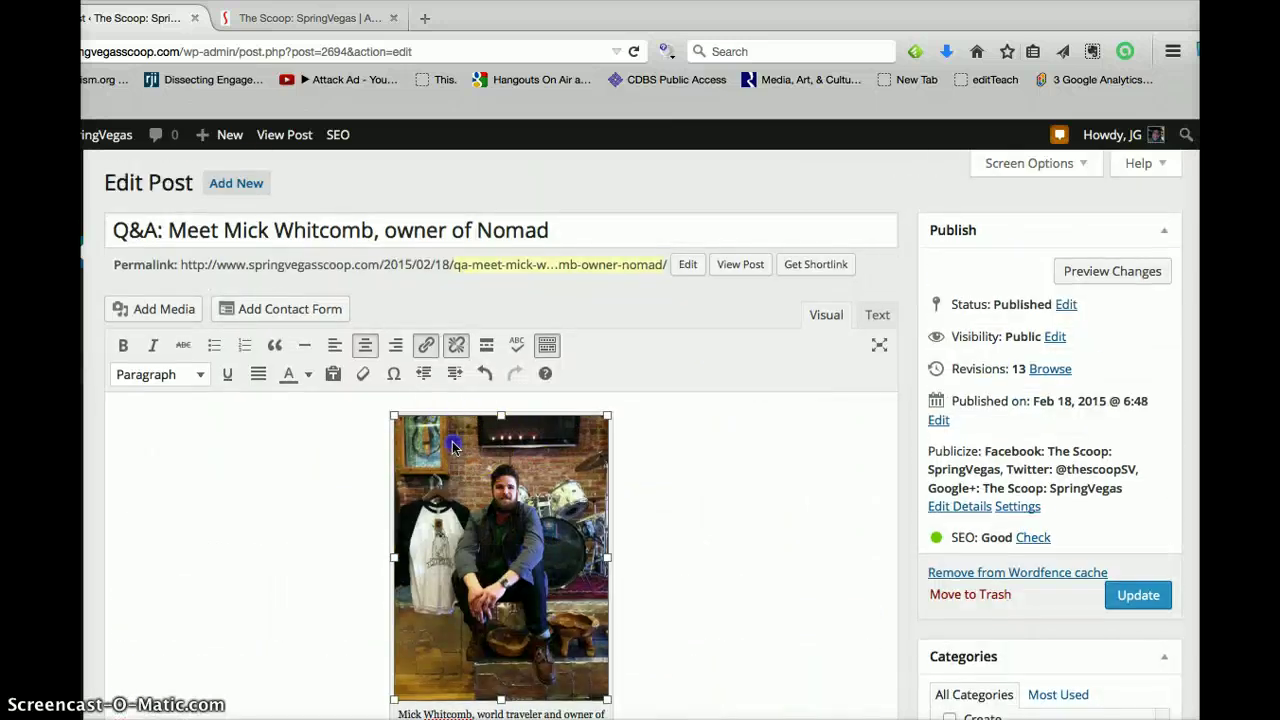
{"action": "left_click", "coordinate": [453, 447]}
{"action": "left_click", "coordinate": [486, 412]}
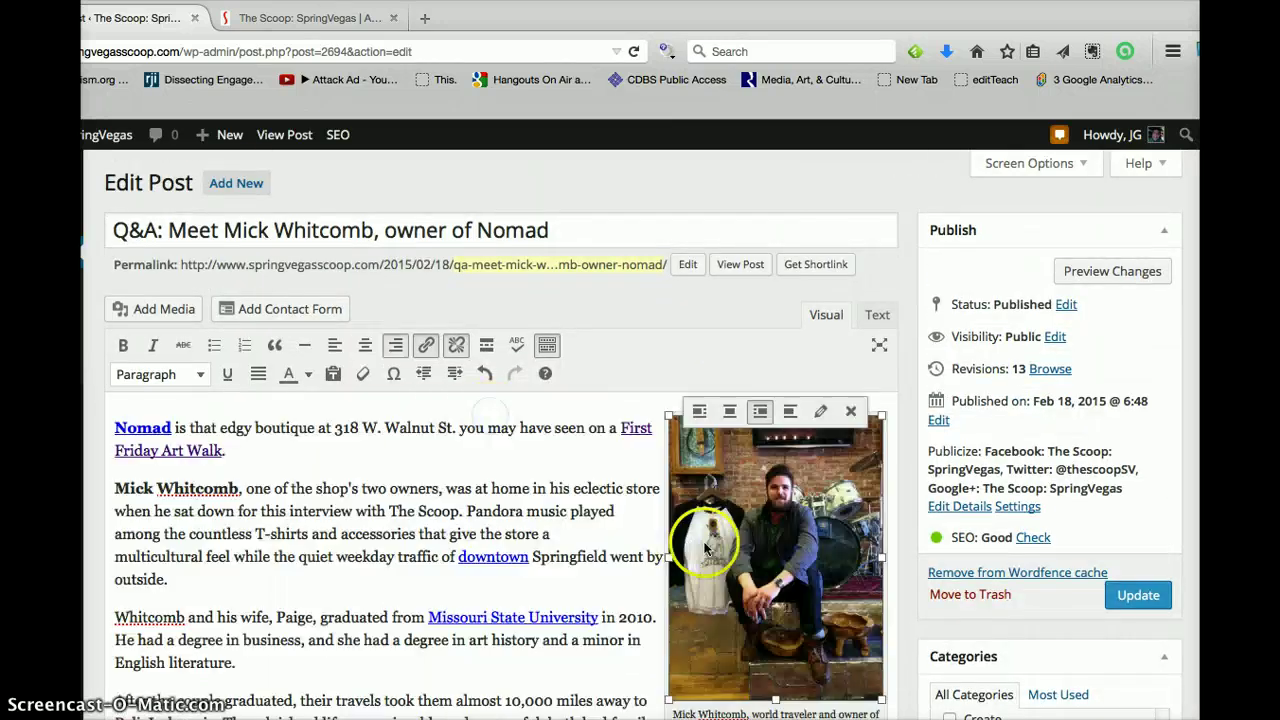
Step: Open the introduction photo's image details, examine its caption, alternative text and display settings, and close them unchanged
{"action": "scroll", "coordinate": [358, 503], "scroll_direction": "down", "scroll_amount": 3}
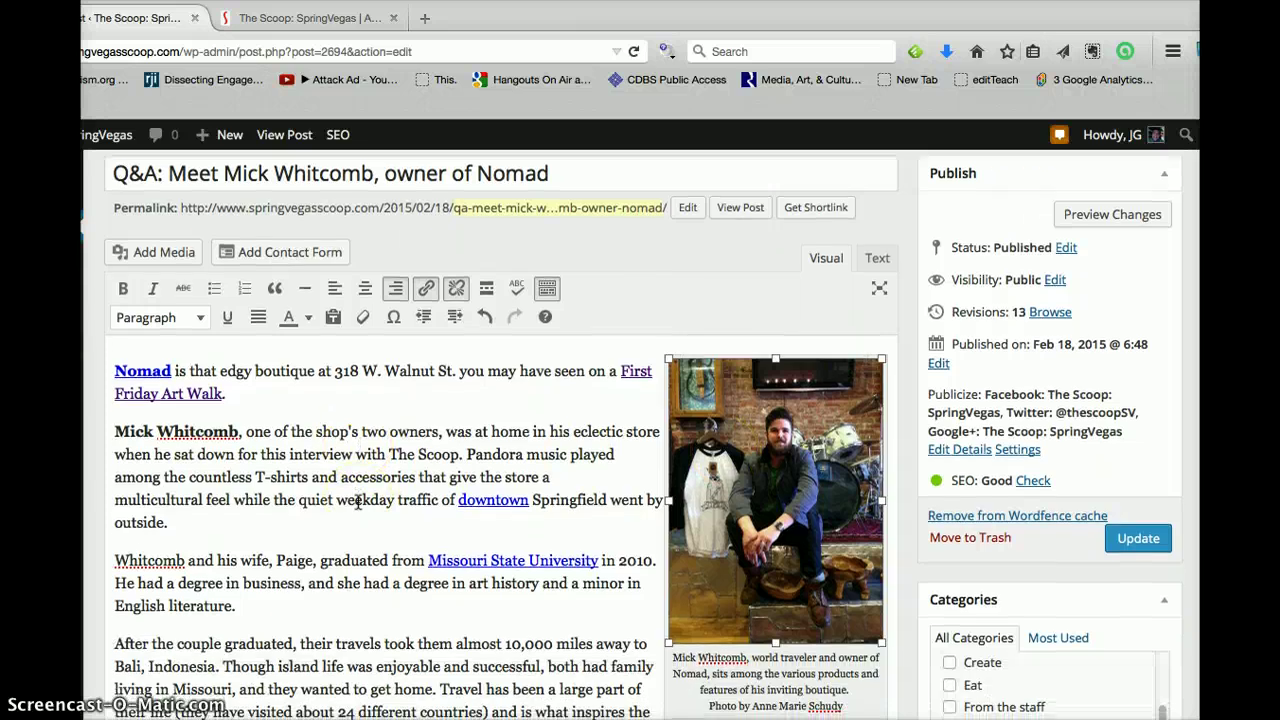
{"action": "scroll", "coordinate": [686, 471], "scroll_direction": "up", "scroll_amount": 2}
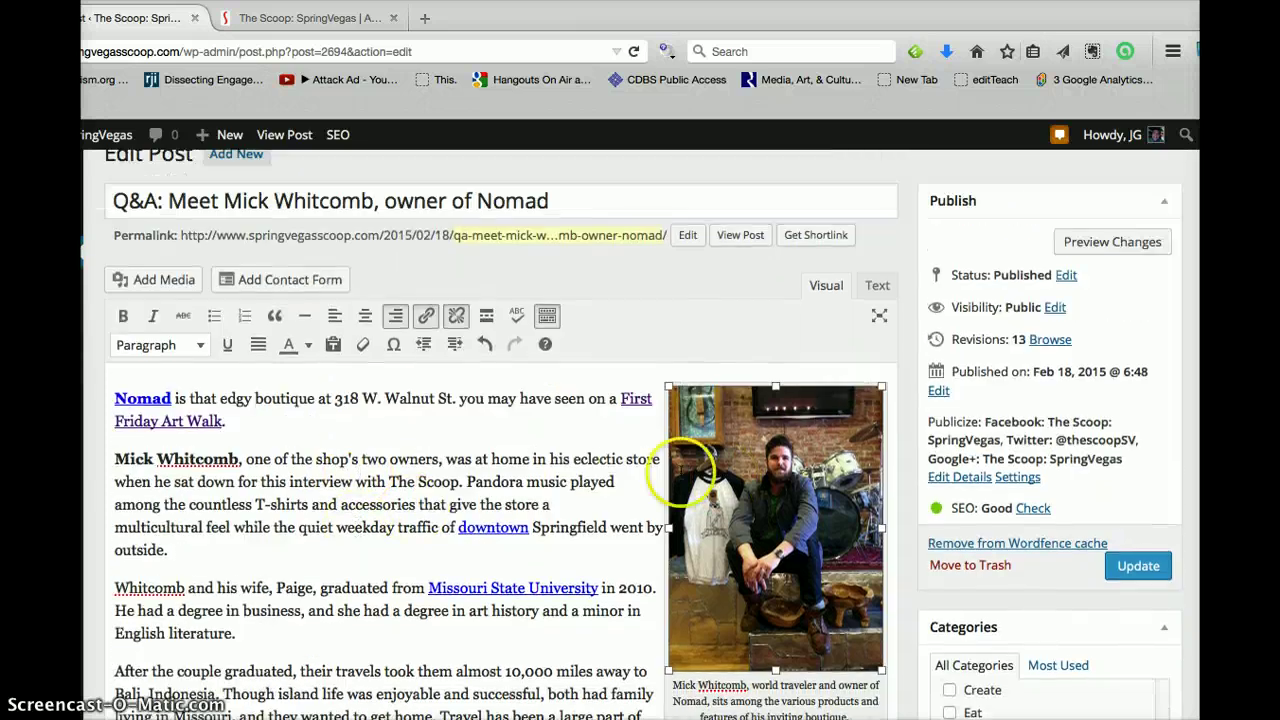
{"action": "left_click", "coordinate": [560, 435]}
{"action": "left_click", "coordinate": [785, 407]}
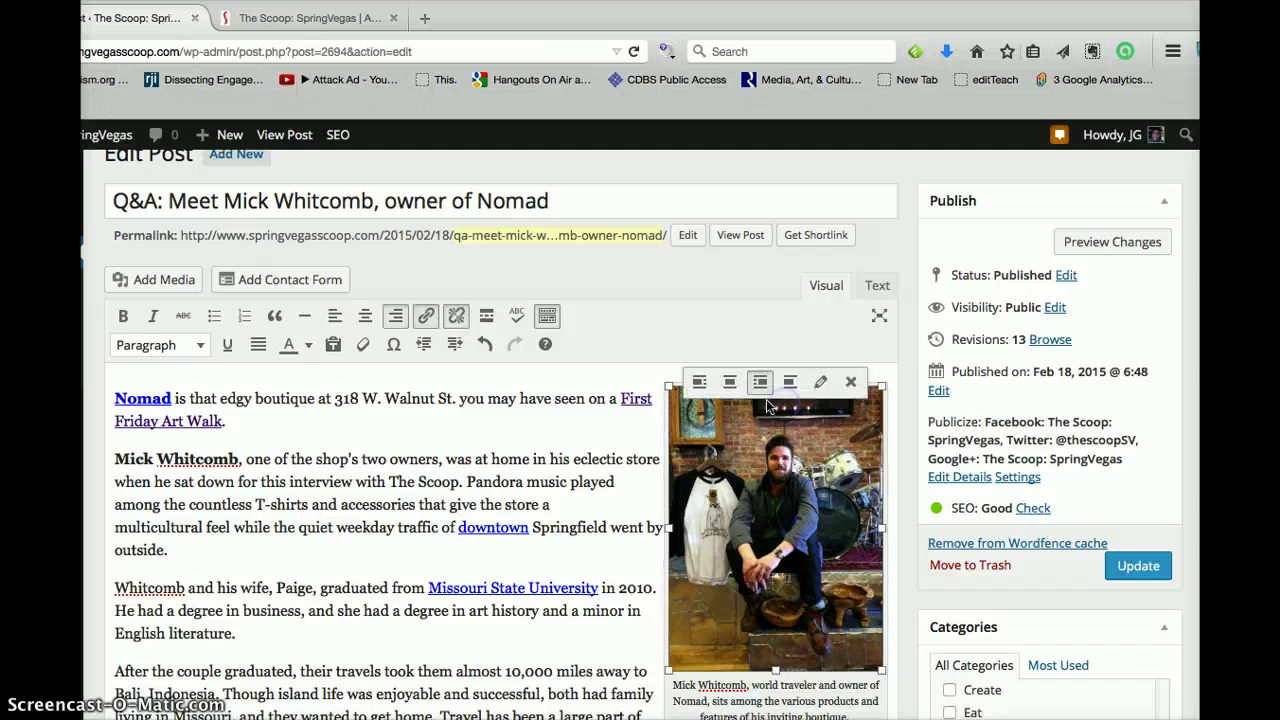
{"action": "left_click", "coordinate": [820, 386]}
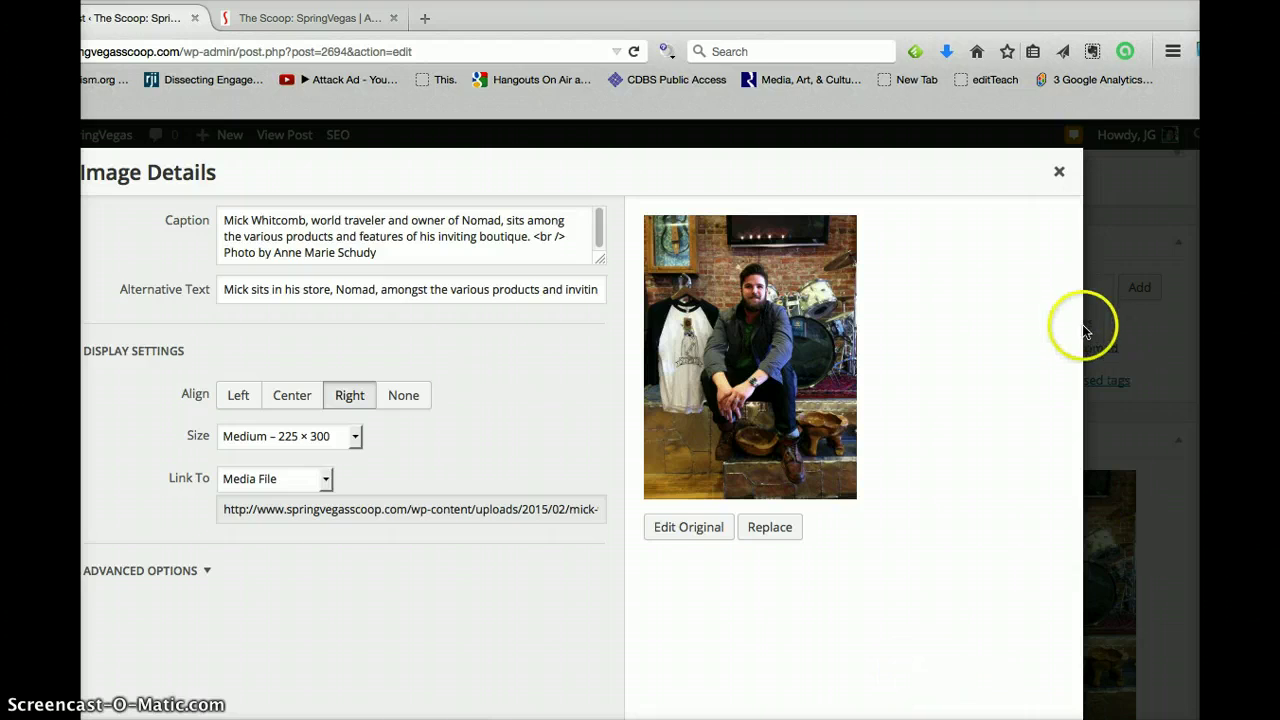
{"action": "left_click", "coordinate": [1060, 175]}
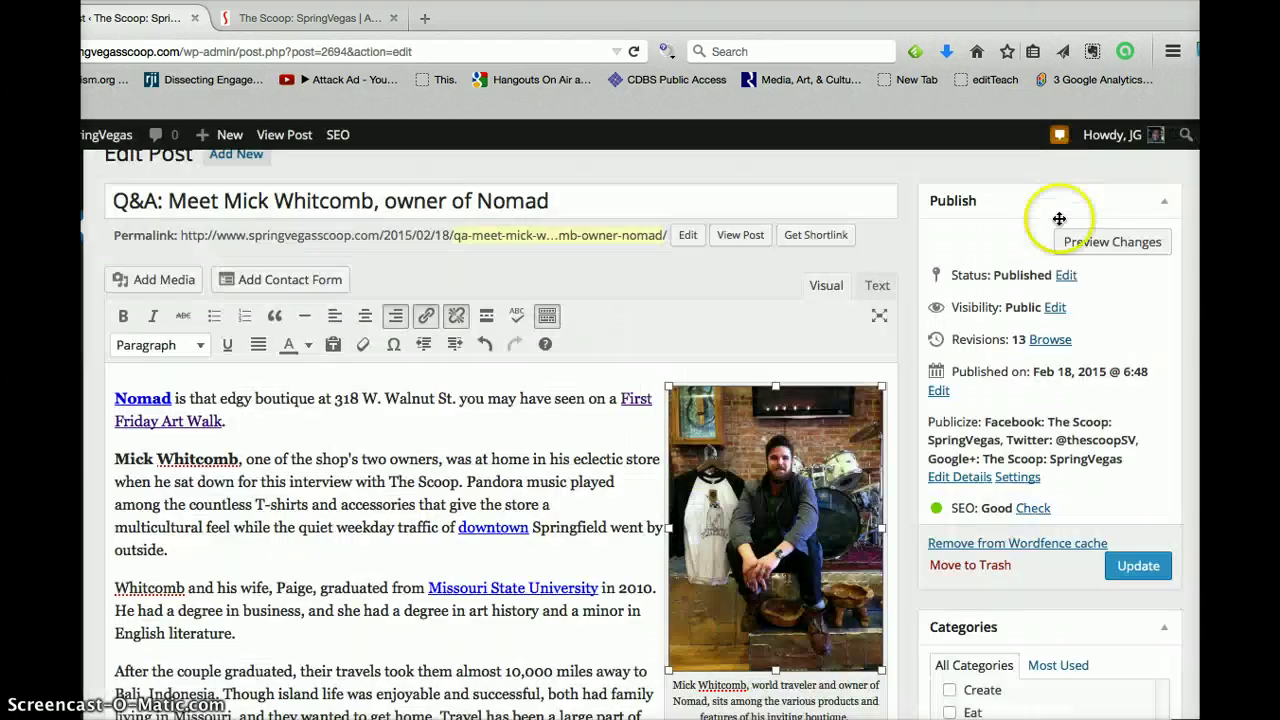
Step: Enclose the photo credit line in the image caption in parentheses and italicize it
{"action": "scroll", "coordinate": [610, 570], "scroll_direction": "down", "scroll_amount": 3}
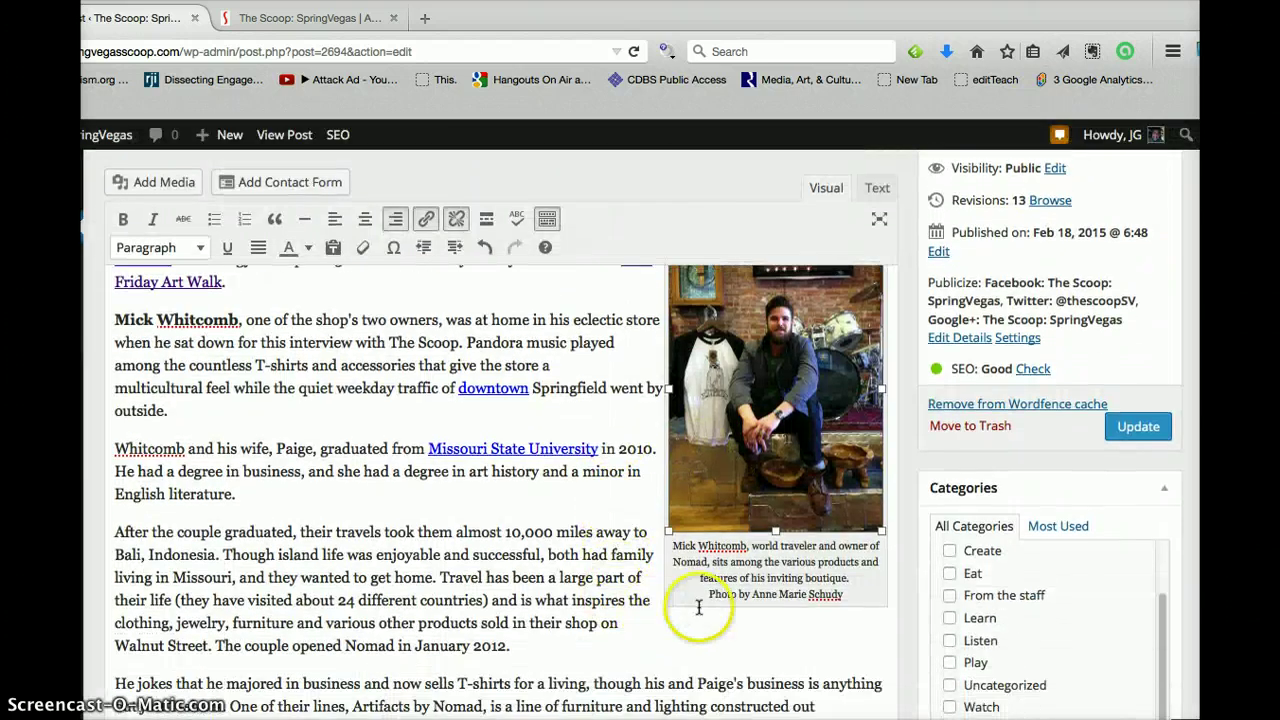
{"action": "left_click", "coordinate": [712, 594]}
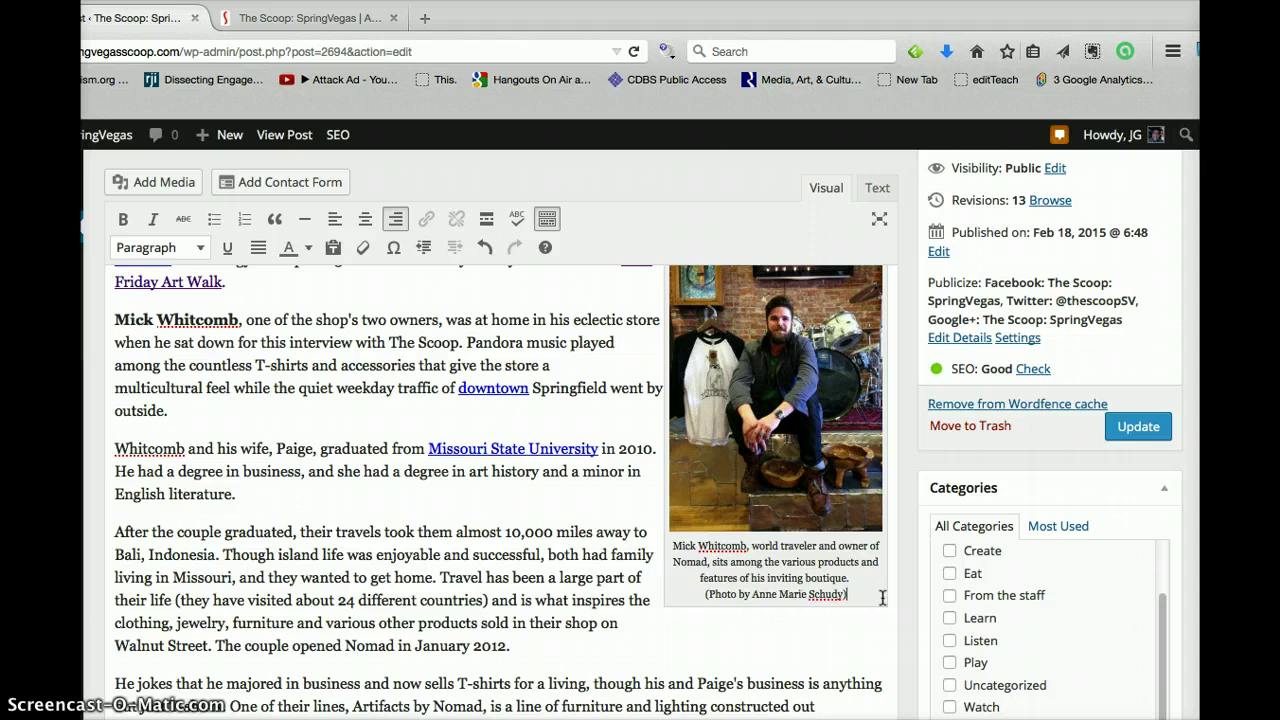
{"action": "left_click", "coordinate": [857, 592]}
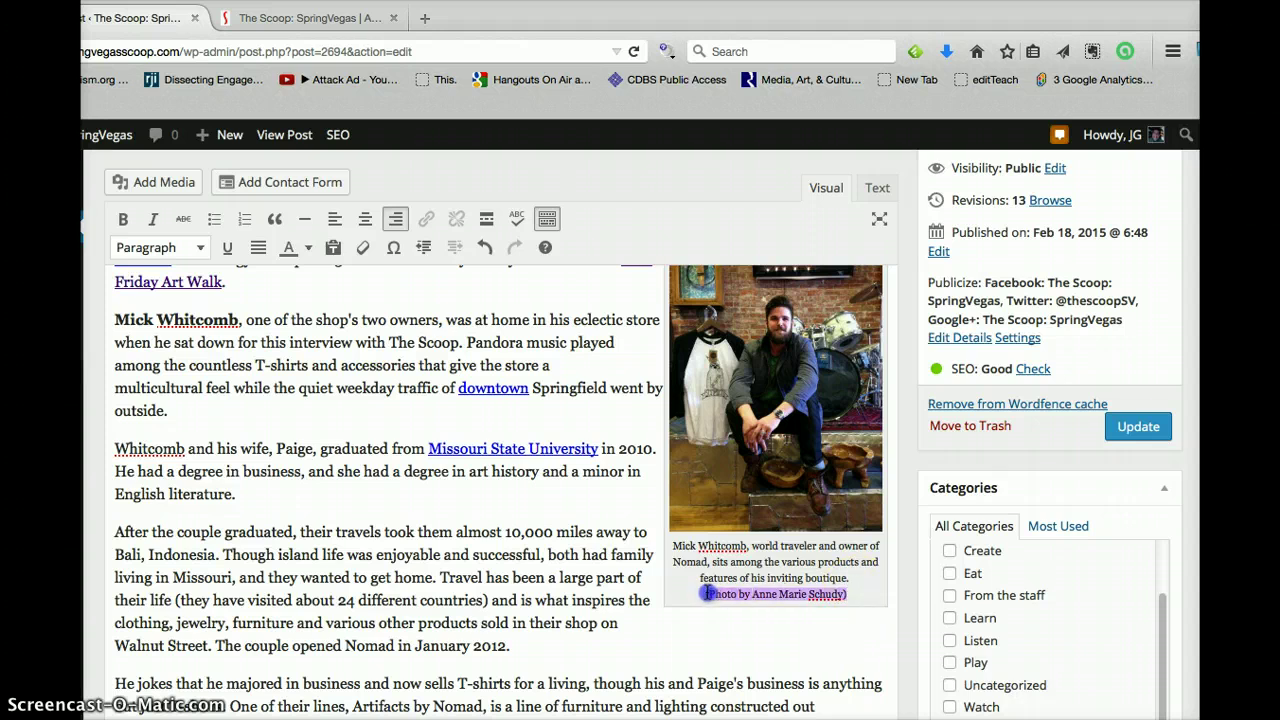
{"action": "left_click", "coordinate": [152, 218]}
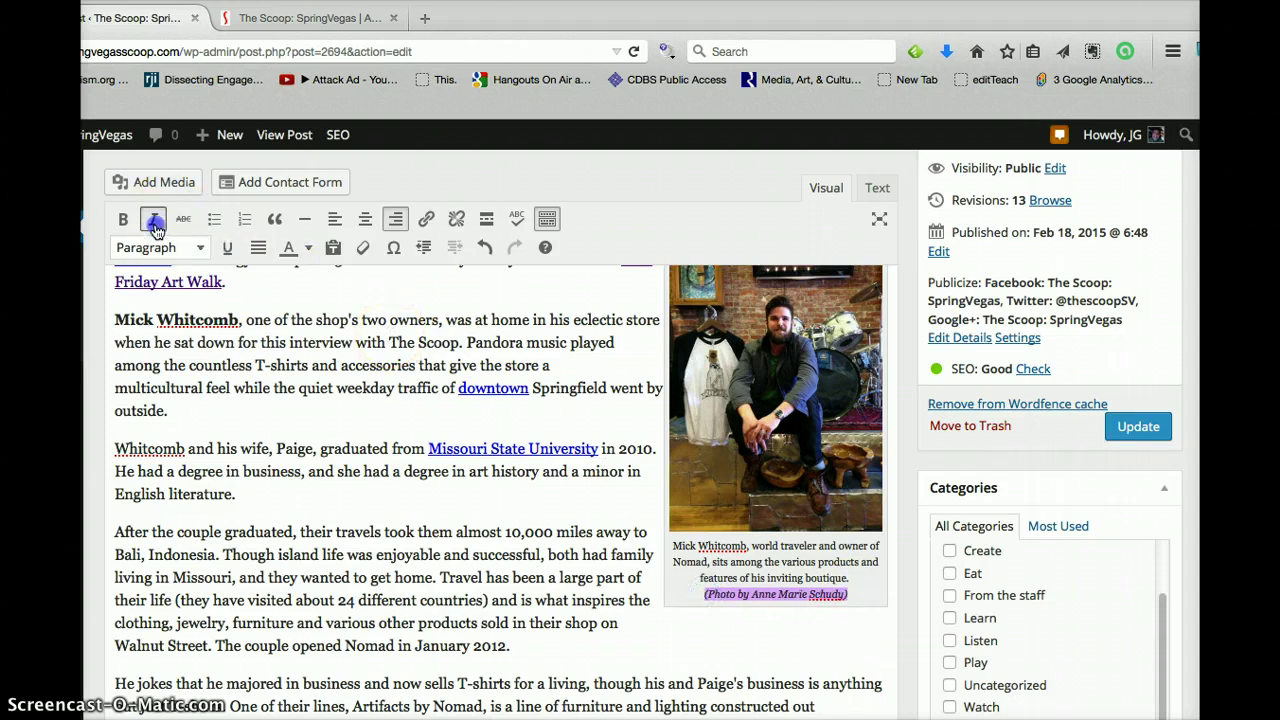
{"action": "left_click", "coordinate": [641, 637]}
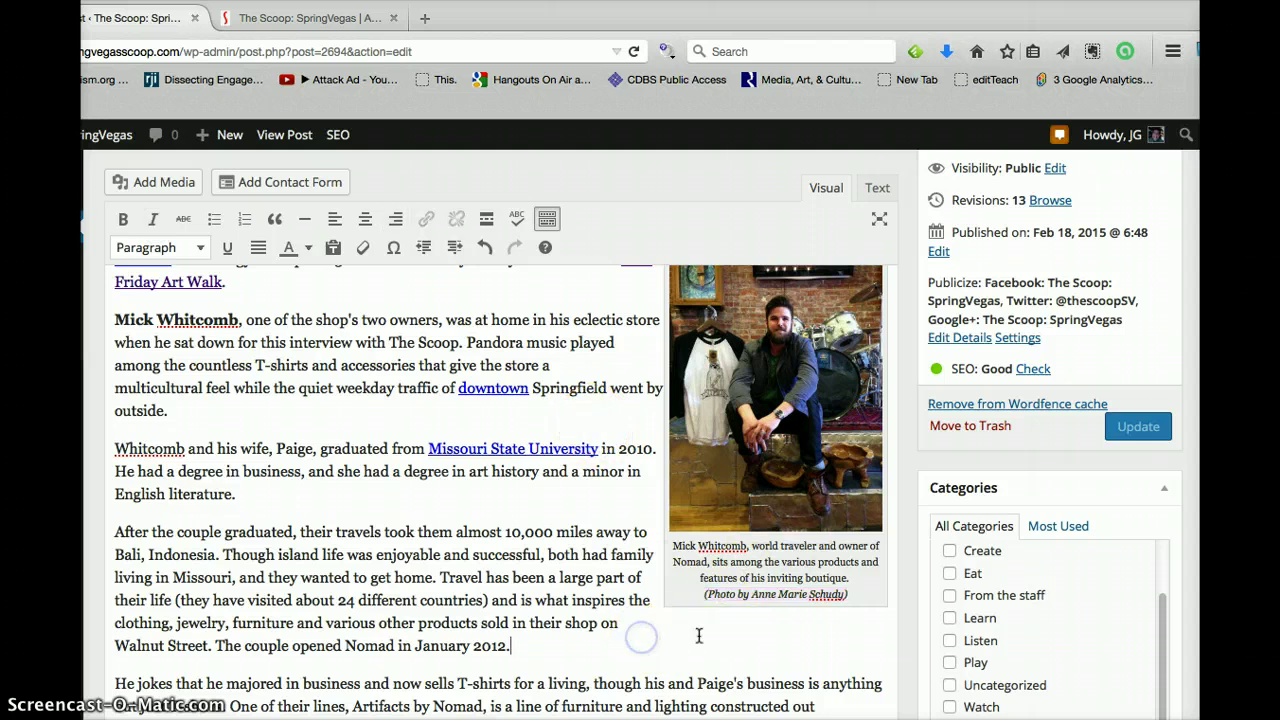
{"action": "scroll", "coordinate": [835, 455], "scroll_direction": "up", "scroll_amount": 3}
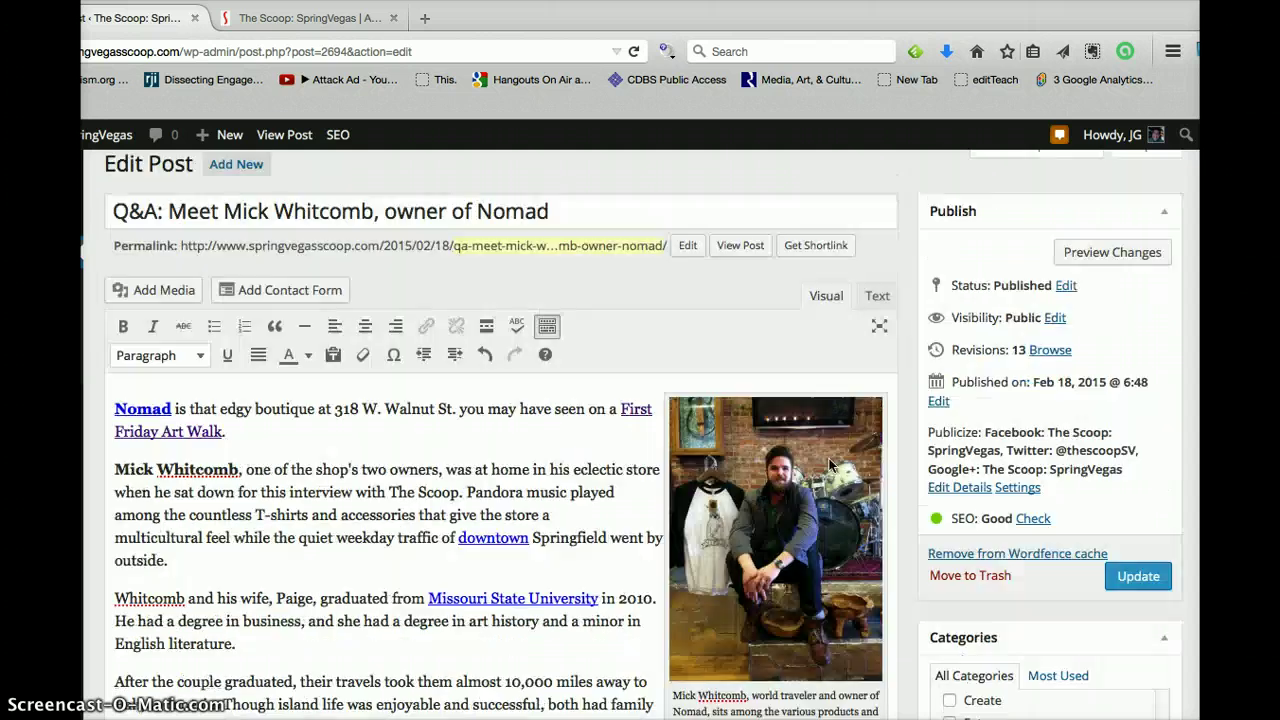
Step: Review the post's introduction alongside the right-aligned photo and its caption with the italicized credit
{"action": "scroll", "coordinate": [832, 467], "scroll_direction": "down", "scroll_amount": 1}
{"action": "left_click", "coordinate": [496, 432]}
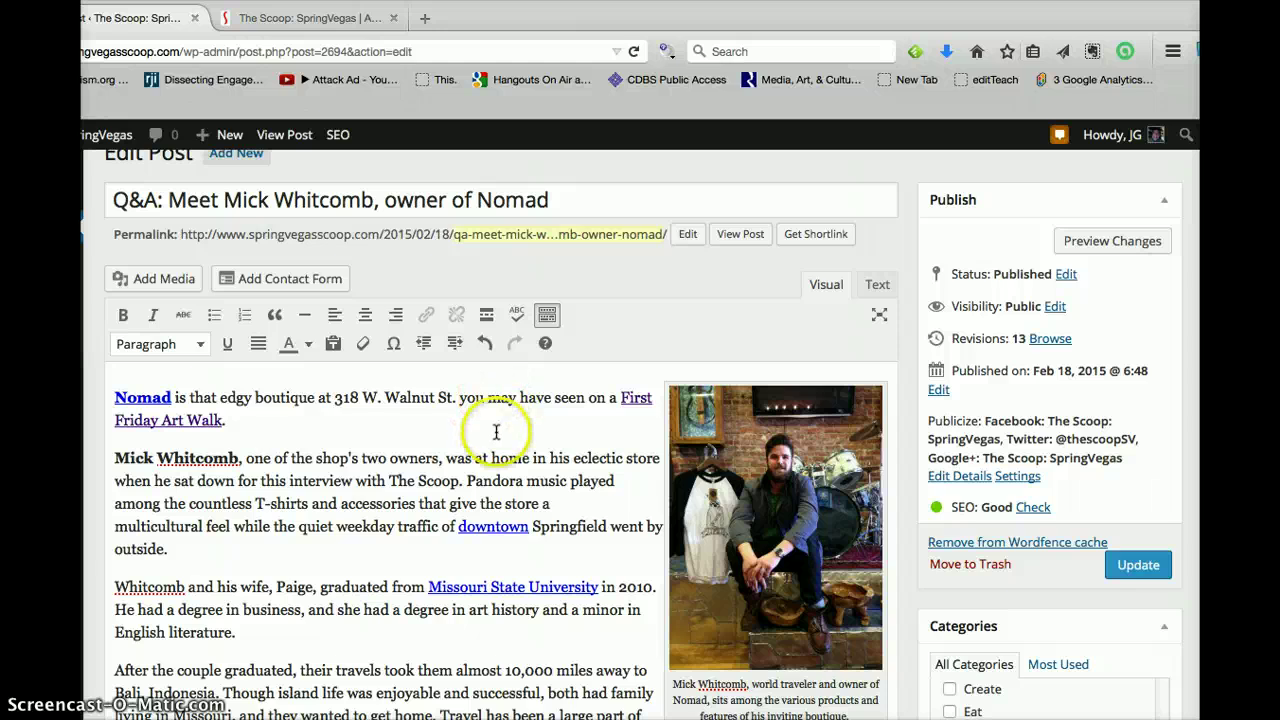
{"action": "scroll", "coordinate": [496, 432], "scroll_direction": "down", "scroll_amount": 1}
{"action": "scroll", "coordinate": [496, 432], "scroll_direction": "down", "scroll_amount": 1}
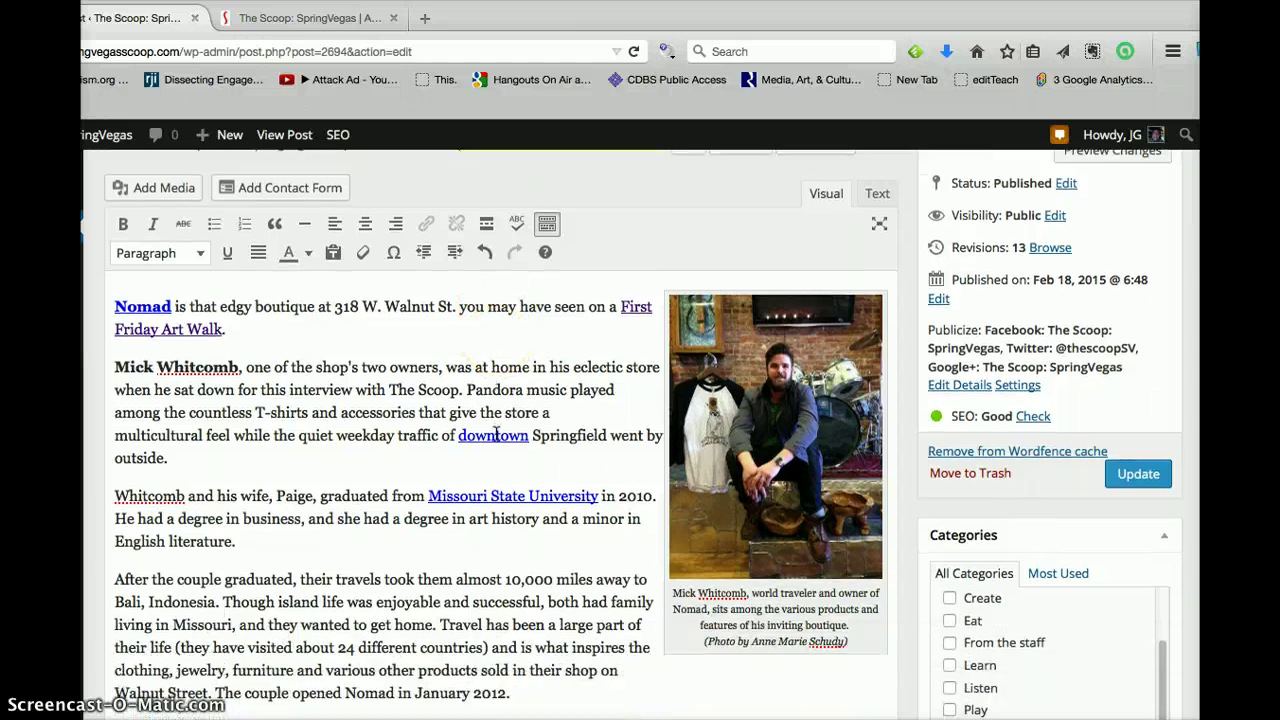
{"action": "scroll", "coordinate": [637, 464], "scroll_direction": "down", "scroll_amount": 3}
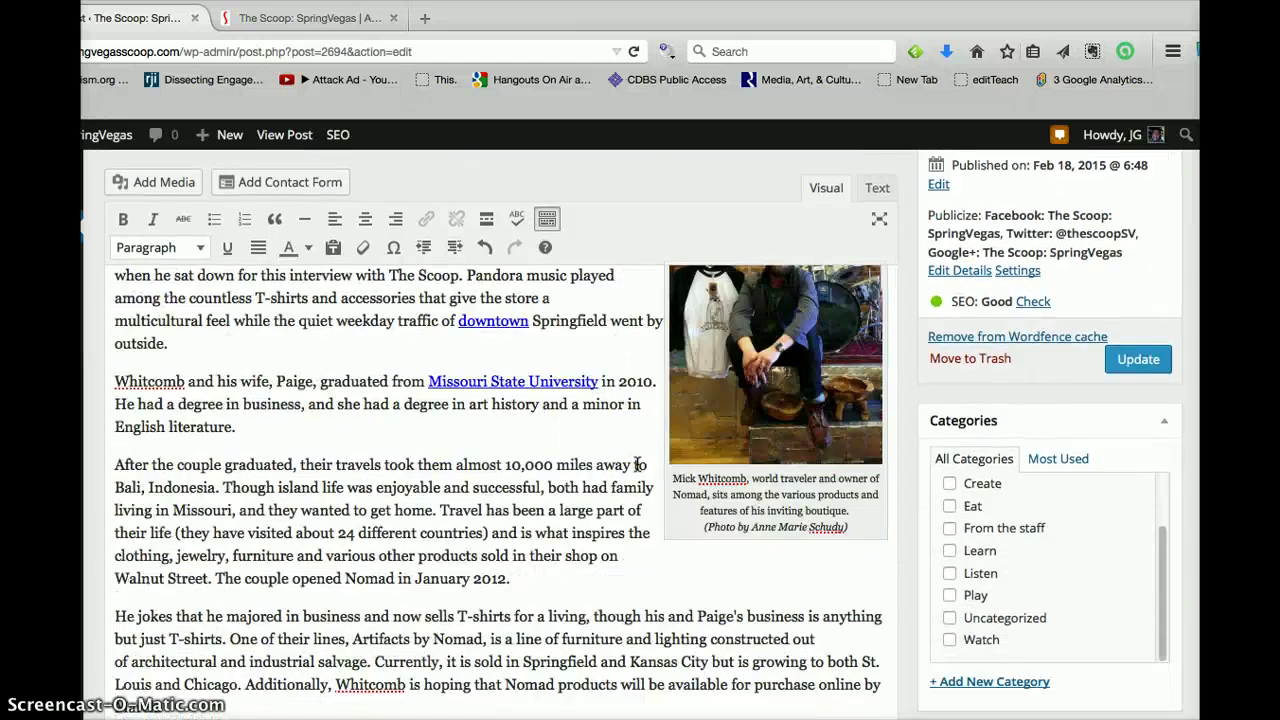
{"action": "scroll", "coordinate": [637, 464], "scroll_direction": "up", "scroll_amount": 4}
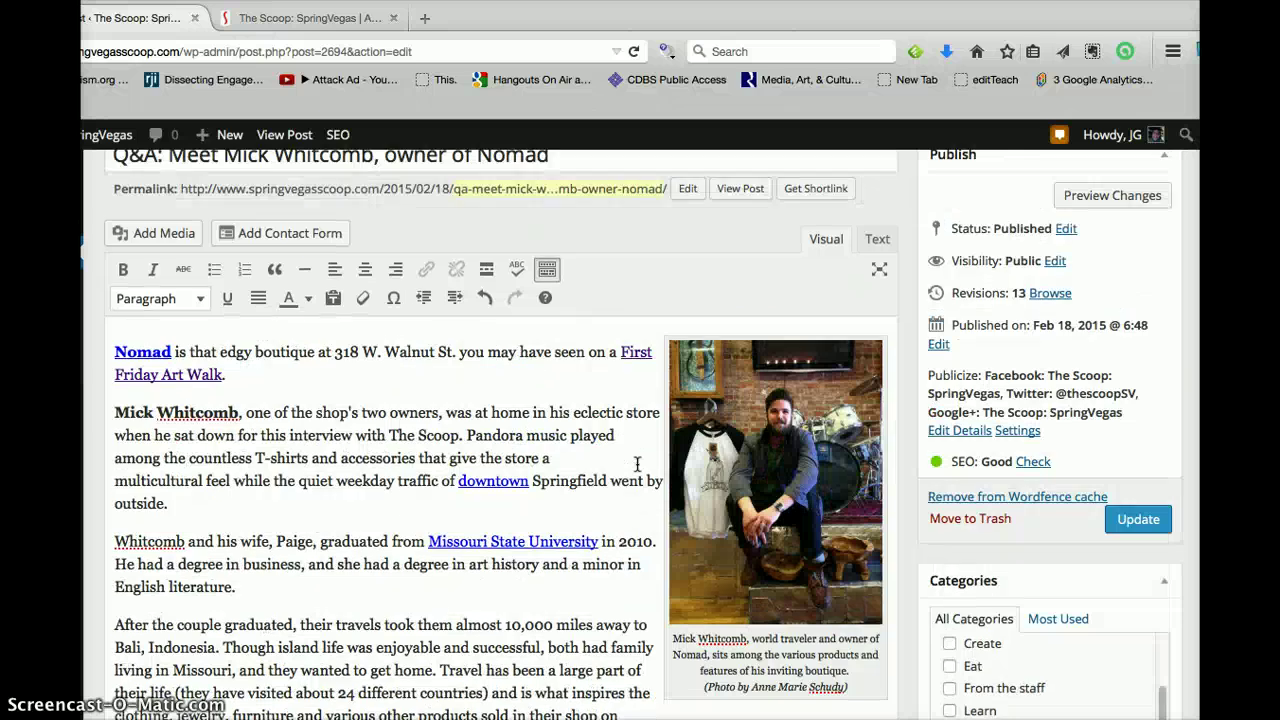
Step: Examine the post's full category list, including which categories are assigned to the post
{"action": "scroll", "coordinate": [637, 464], "scroll_direction": "down", "scroll_amount": 4}
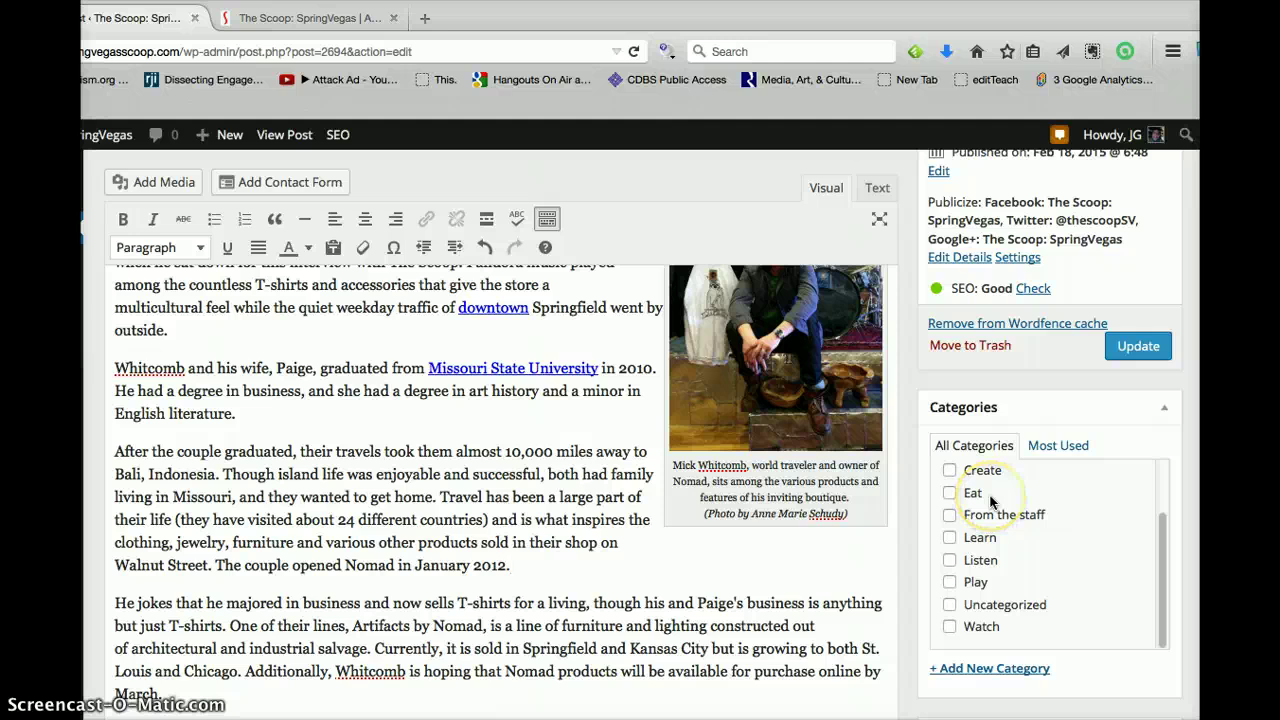
{"action": "scroll", "coordinate": [990, 502], "scroll_direction": "up", "scroll_amount": 2}
{"action": "scroll", "coordinate": [484, 550], "scroll_direction": "up", "scroll_amount": 4}
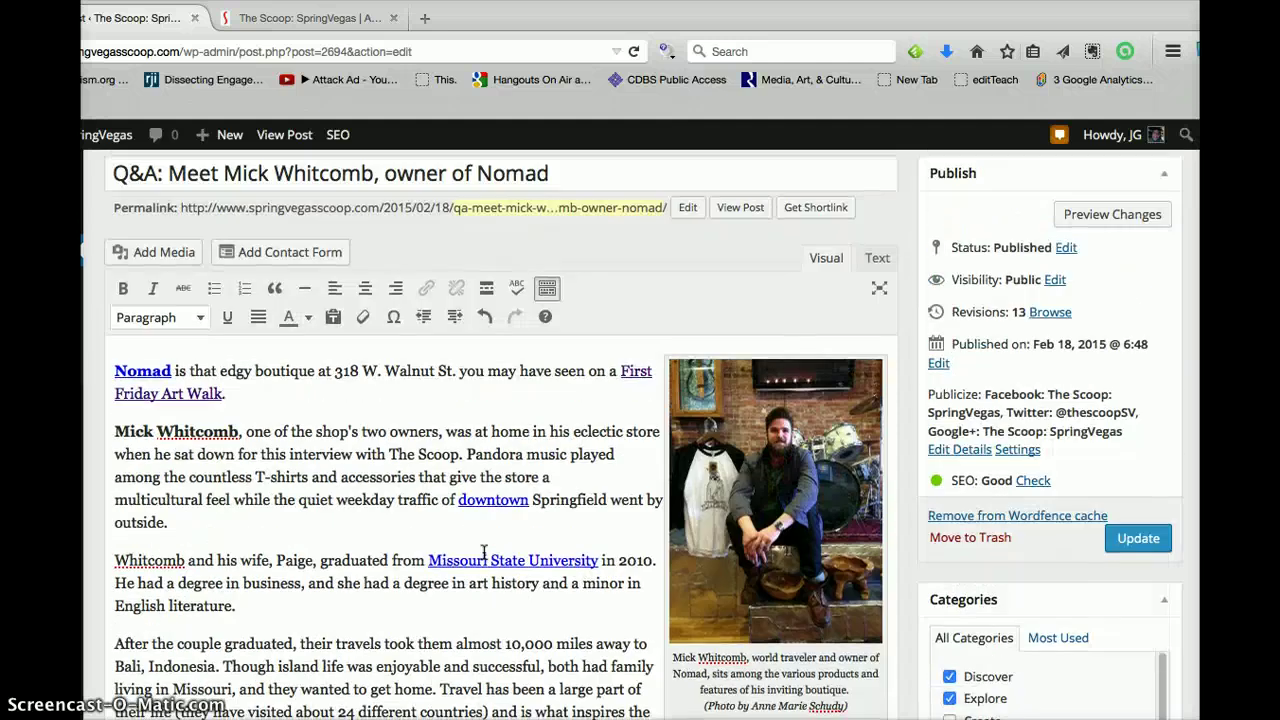
{"action": "scroll", "coordinate": [484, 550], "scroll_direction": "down", "scroll_amount": 4}
{"action": "left_click", "coordinate": [553, 570]}
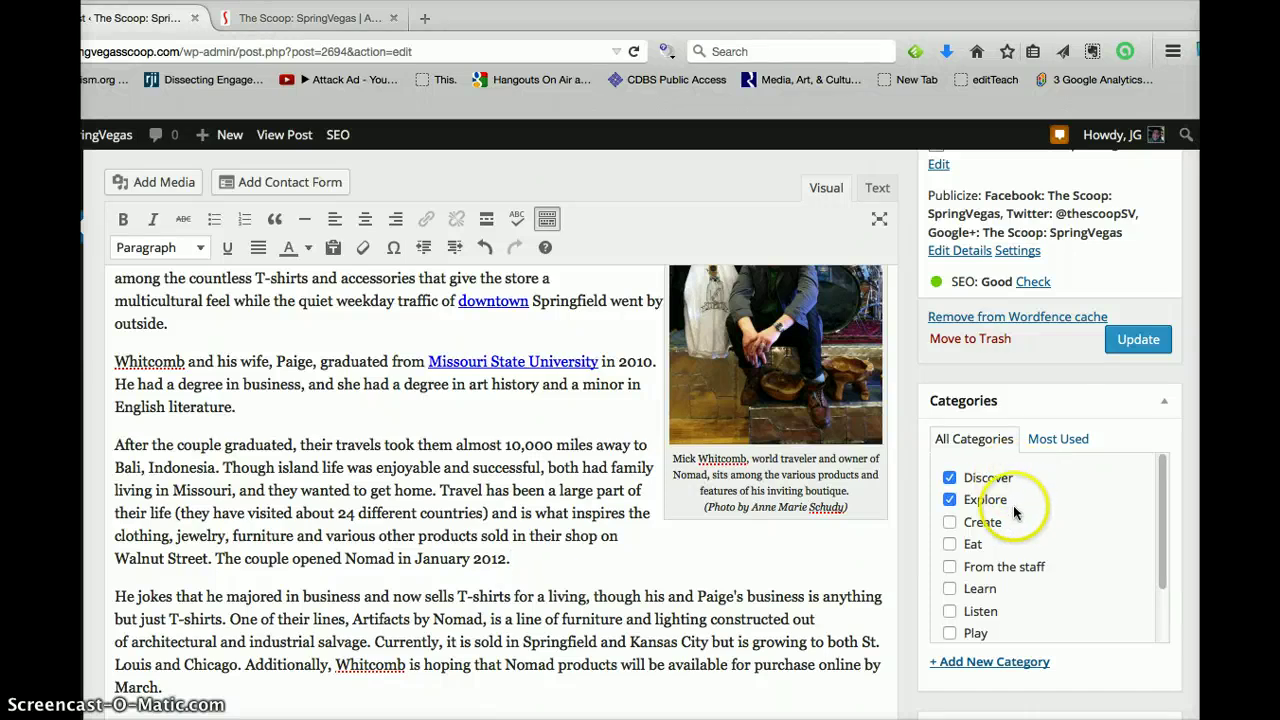
{"action": "scroll", "coordinate": [1014, 510], "scroll_direction": "down", "scroll_amount": 1}
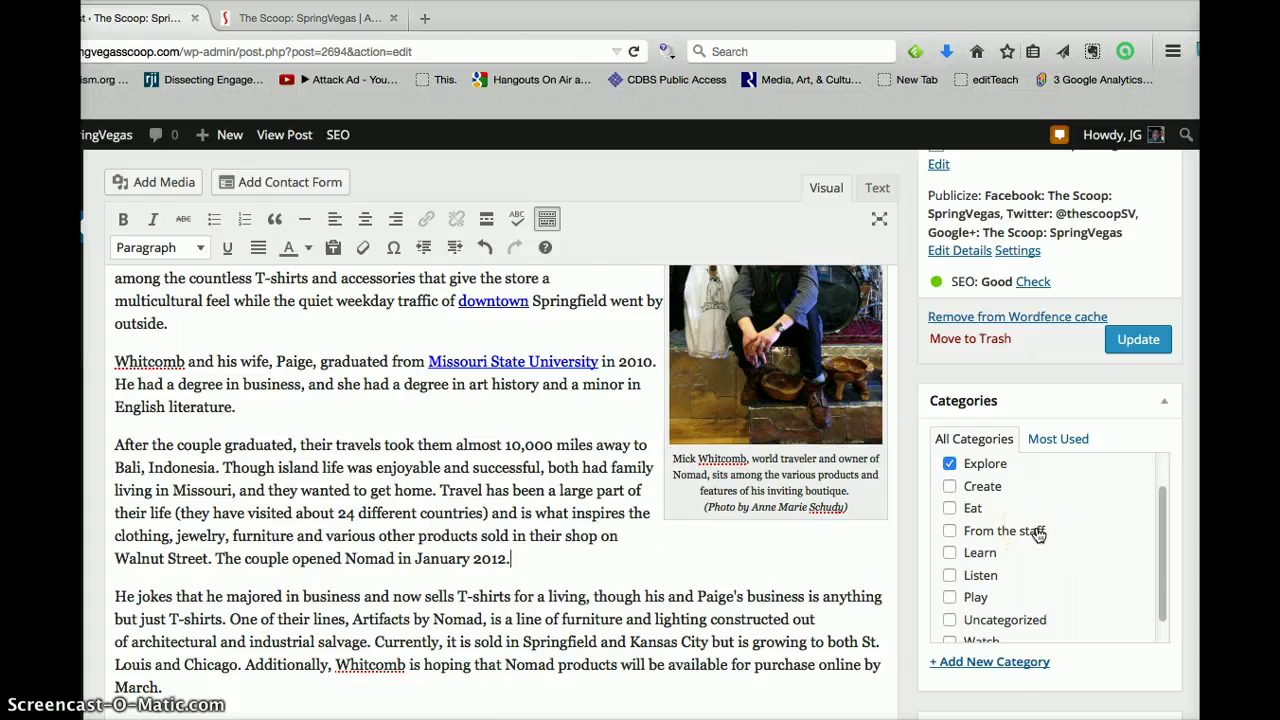
{"action": "scroll", "coordinate": [1038, 535], "scroll_direction": "down", "scroll_amount": 1}
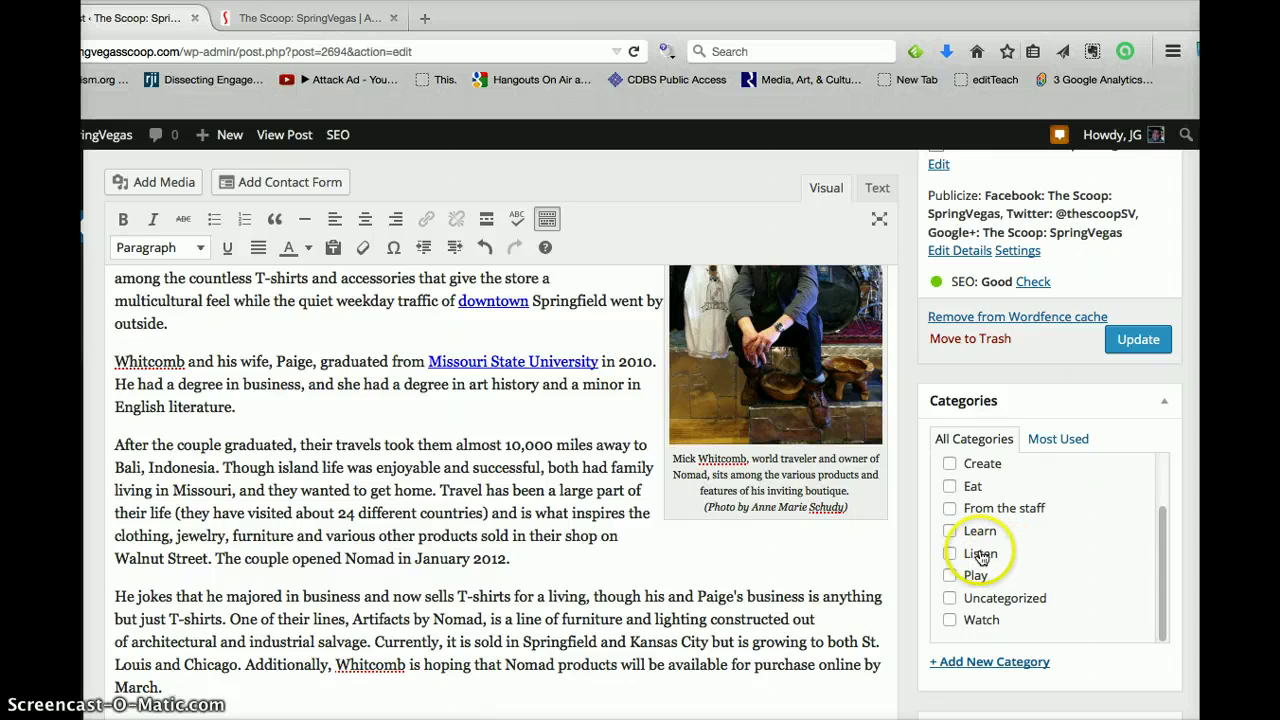
{"action": "scroll", "coordinate": [1038, 555], "scroll_direction": "down", "scroll_amount": 1}
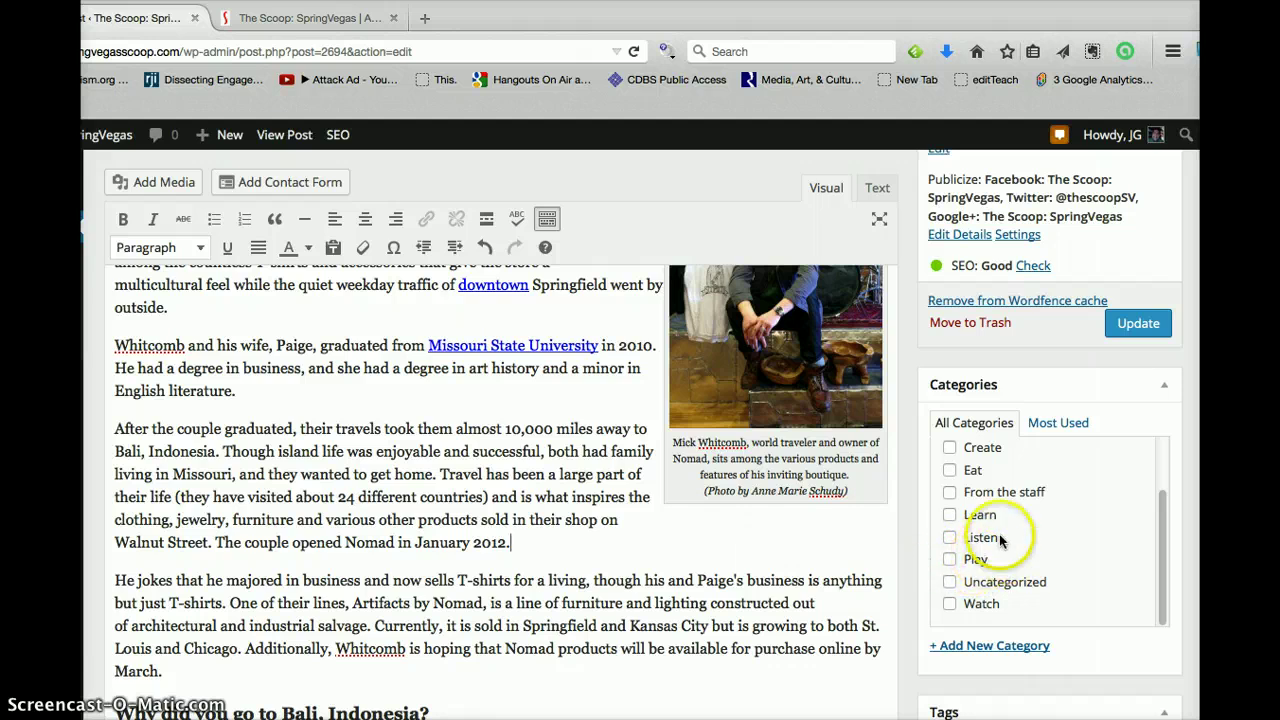
{"action": "scroll", "coordinate": [997, 563], "scroll_direction": "up", "scroll_amount": 3}
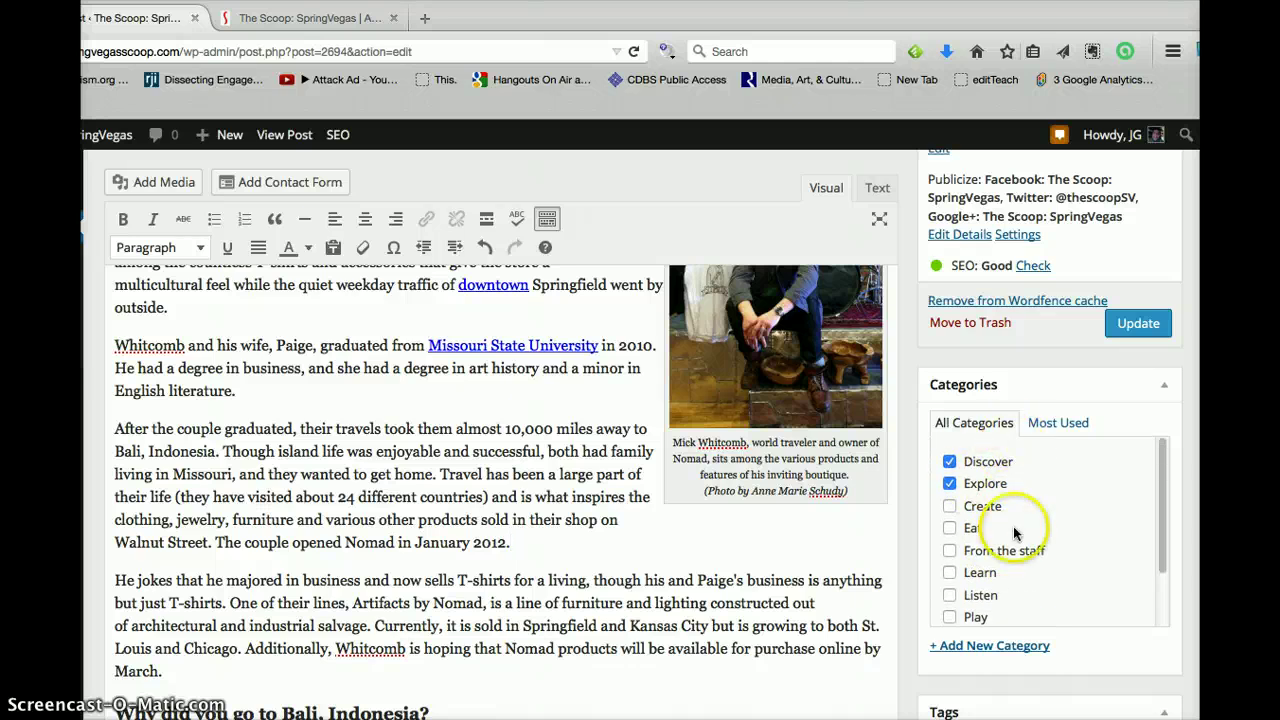
{"action": "scroll", "coordinate": [858, 437], "scroll_direction": "up", "scroll_amount": 10}
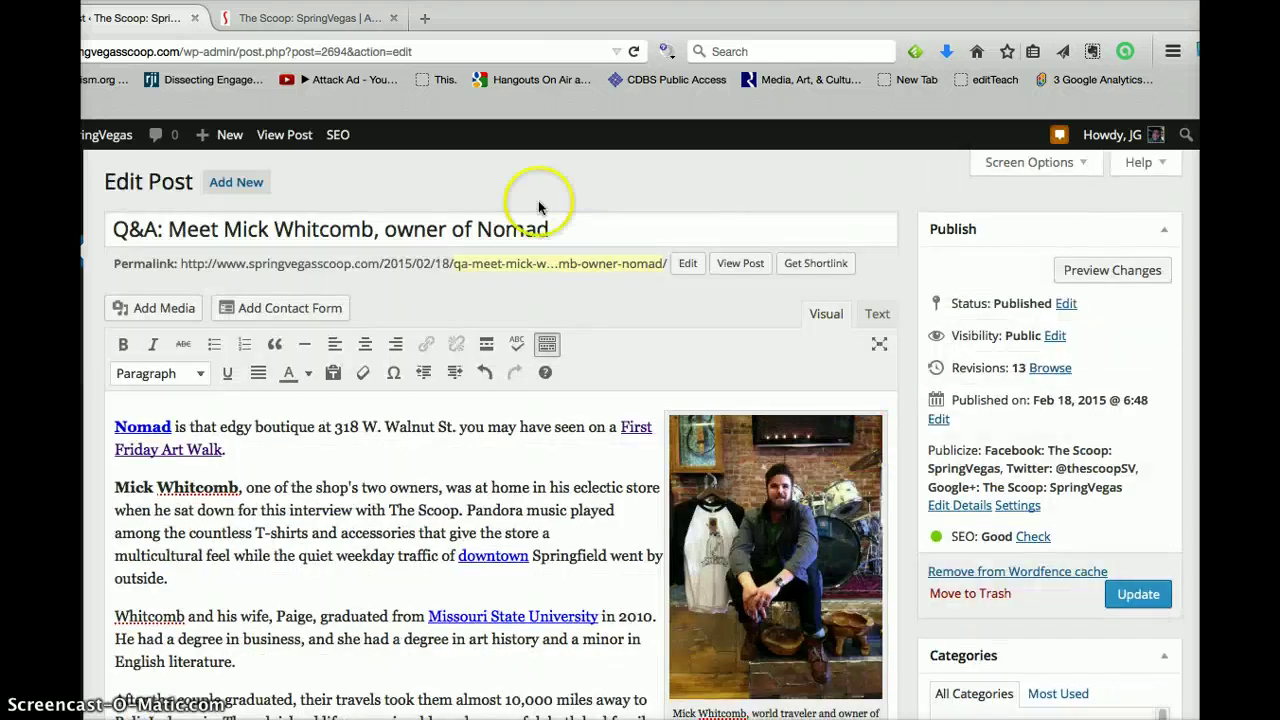
Step: Switch to the live site and open the Explore and Discover section archives to check how they list the post
{"action": "left_click", "coordinate": [337, 17]}
{"action": "mouse_move", "coordinate": [286, 294]}
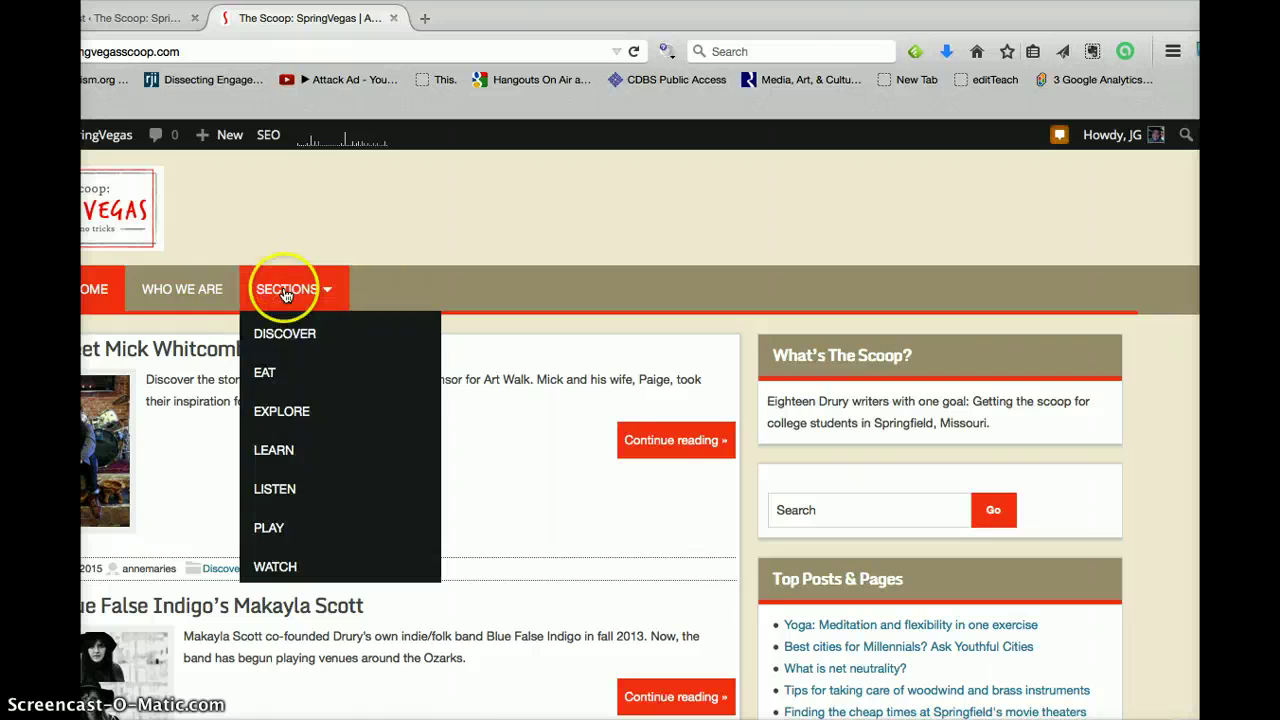
{"action": "left_click", "coordinate": [288, 414]}
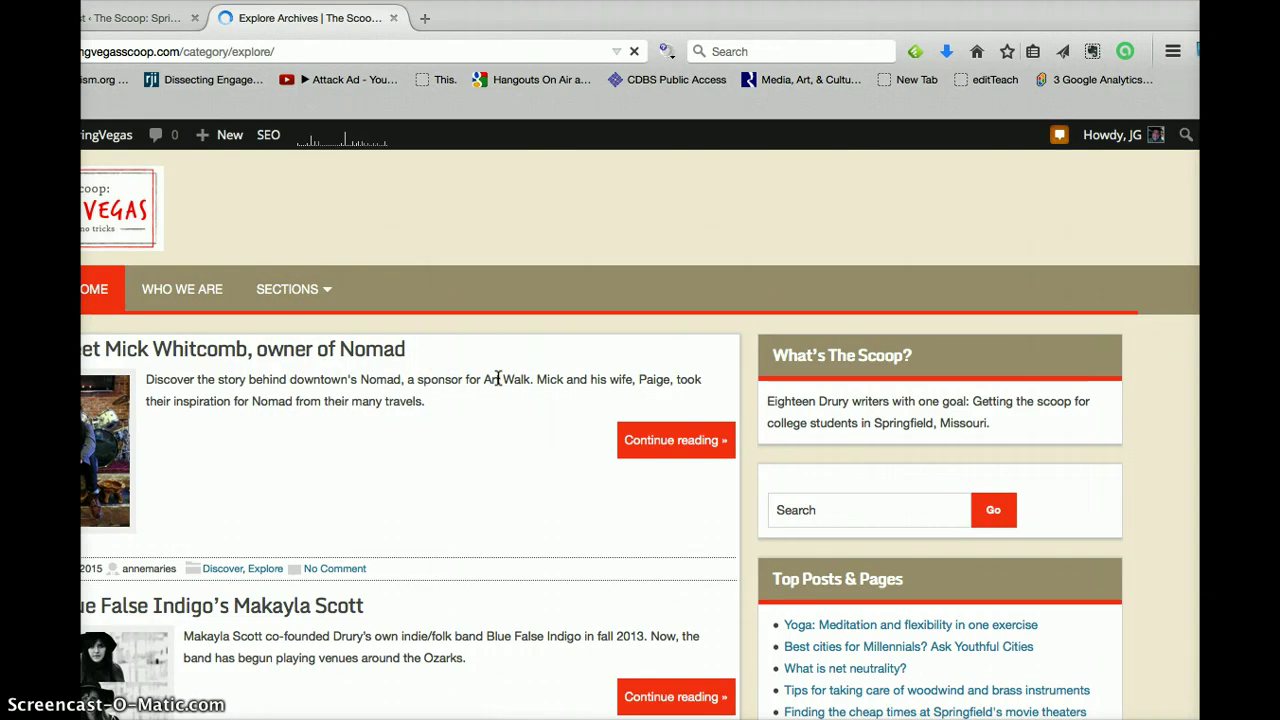
{"action": "scroll", "coordinate": [498, 378], "scroll_direction": "down", "scroll_amount": 5}
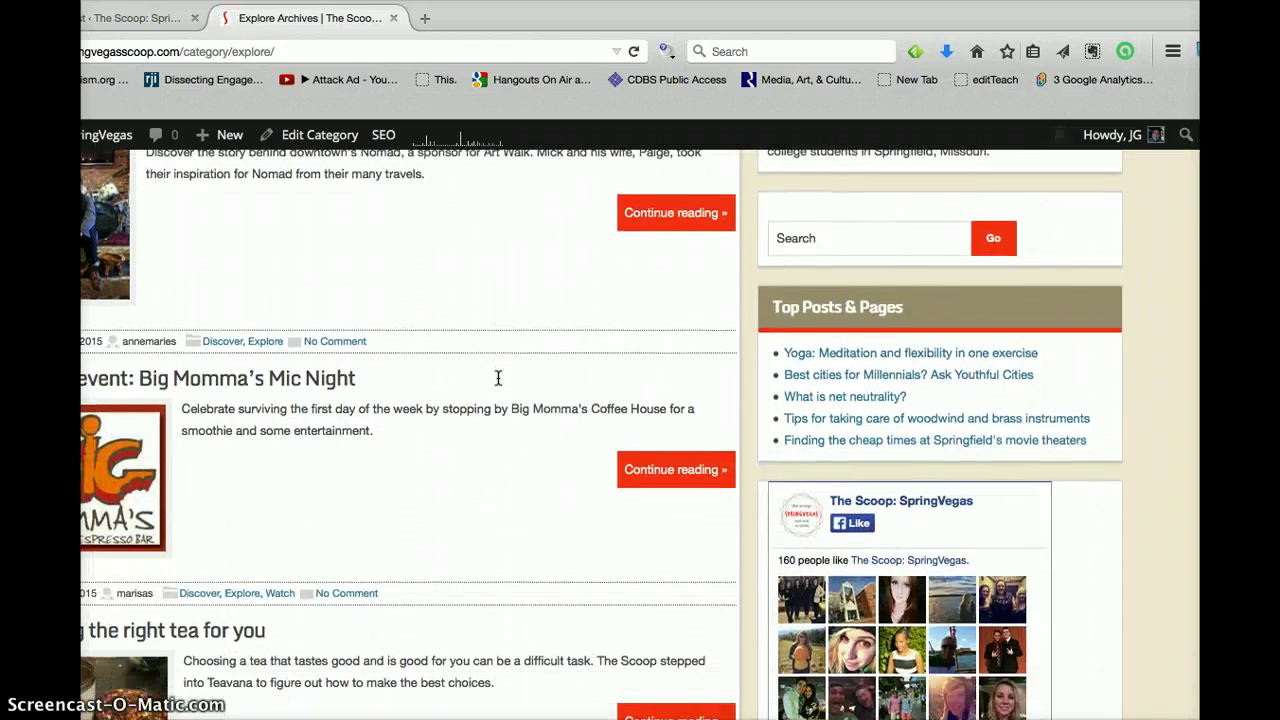
{"action": "scroll", "coordinate": [498, 378], "scroll_direction": "up", "scroll_amount": 4}
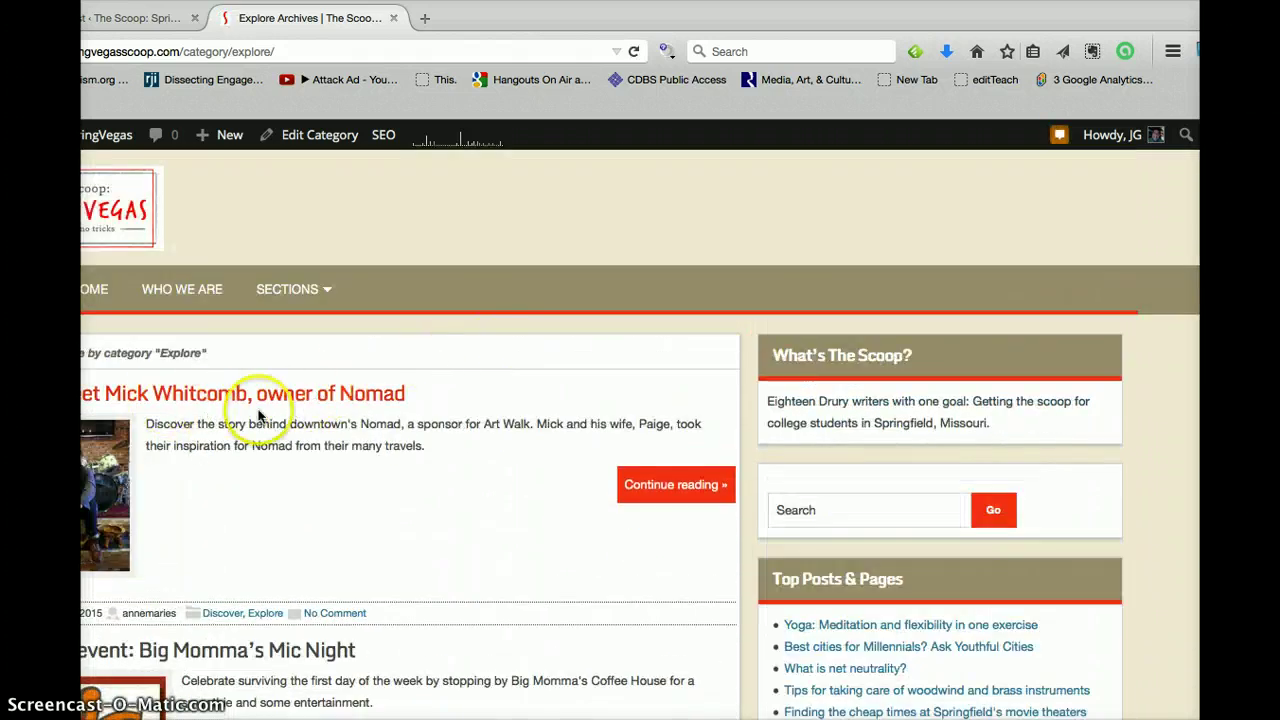
{"action": "mouse_move", "coordinate": [287, 300]}
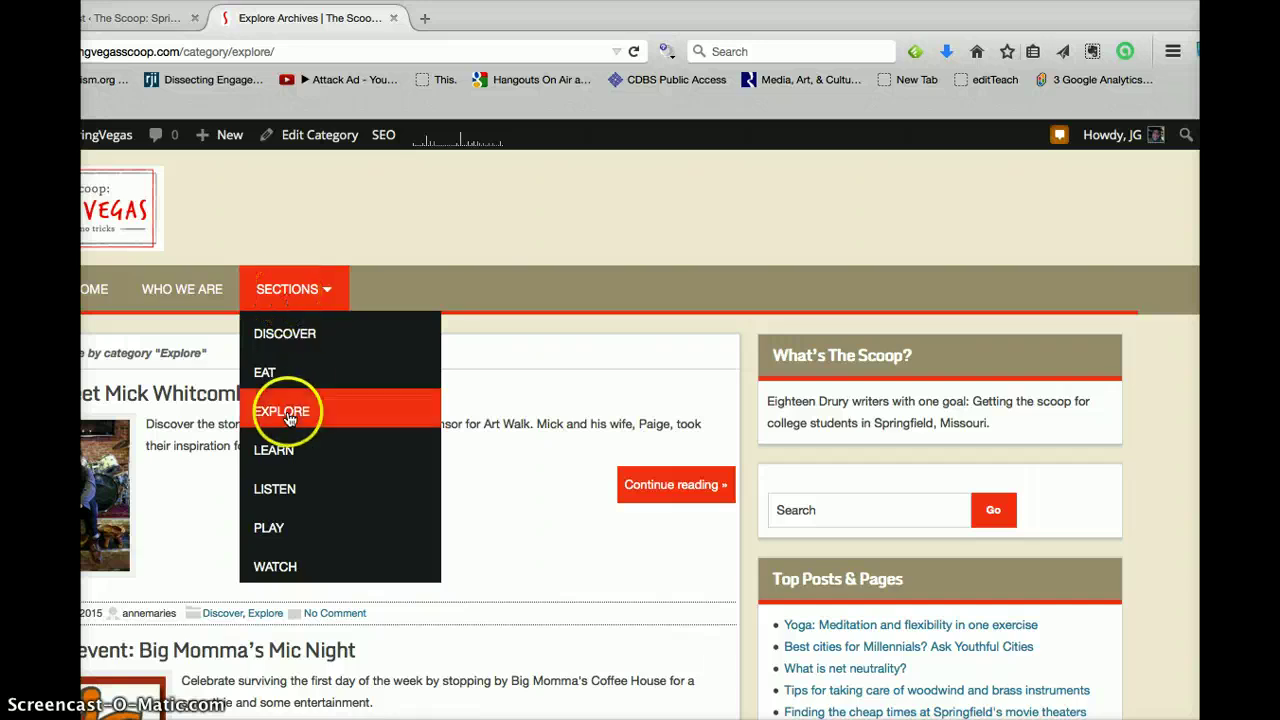
{"action": "left_click", "coordinate": [284, 334]}
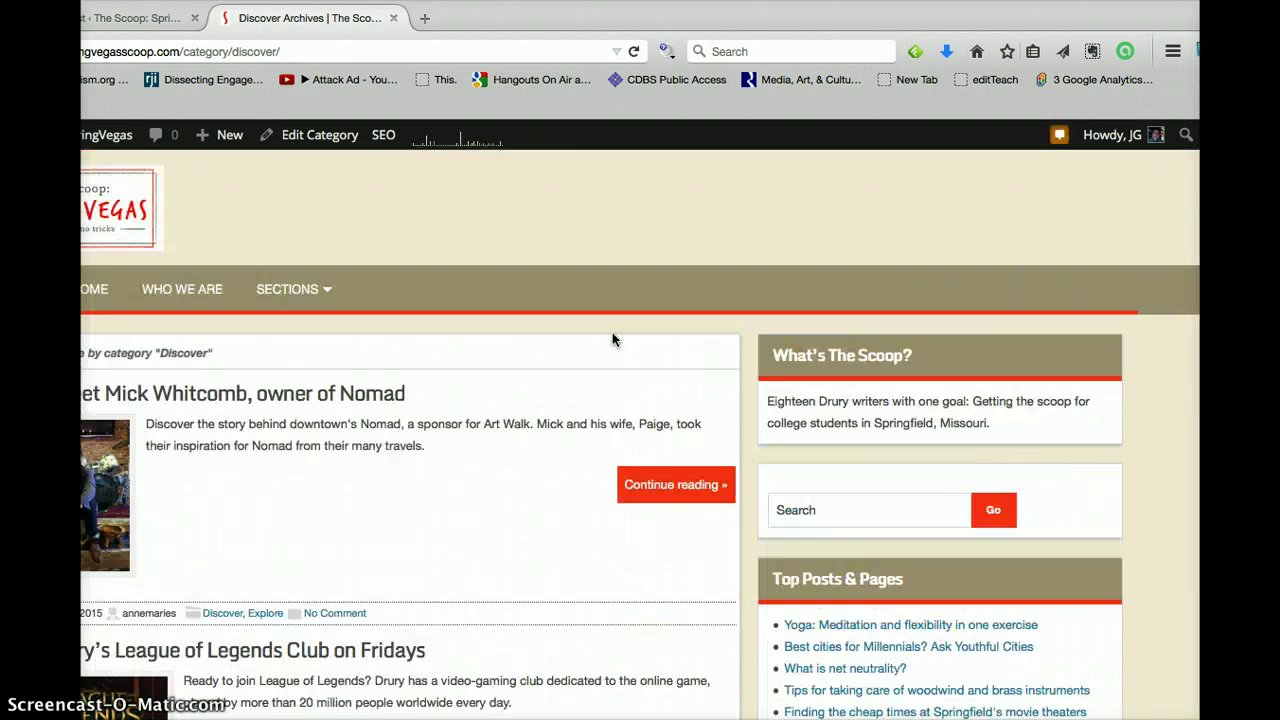
Step: Return to the post editor and add the tags First Friday Art Walk and Downtown Springfield
{"action": "left_click", "coordinate": [137, 20]}
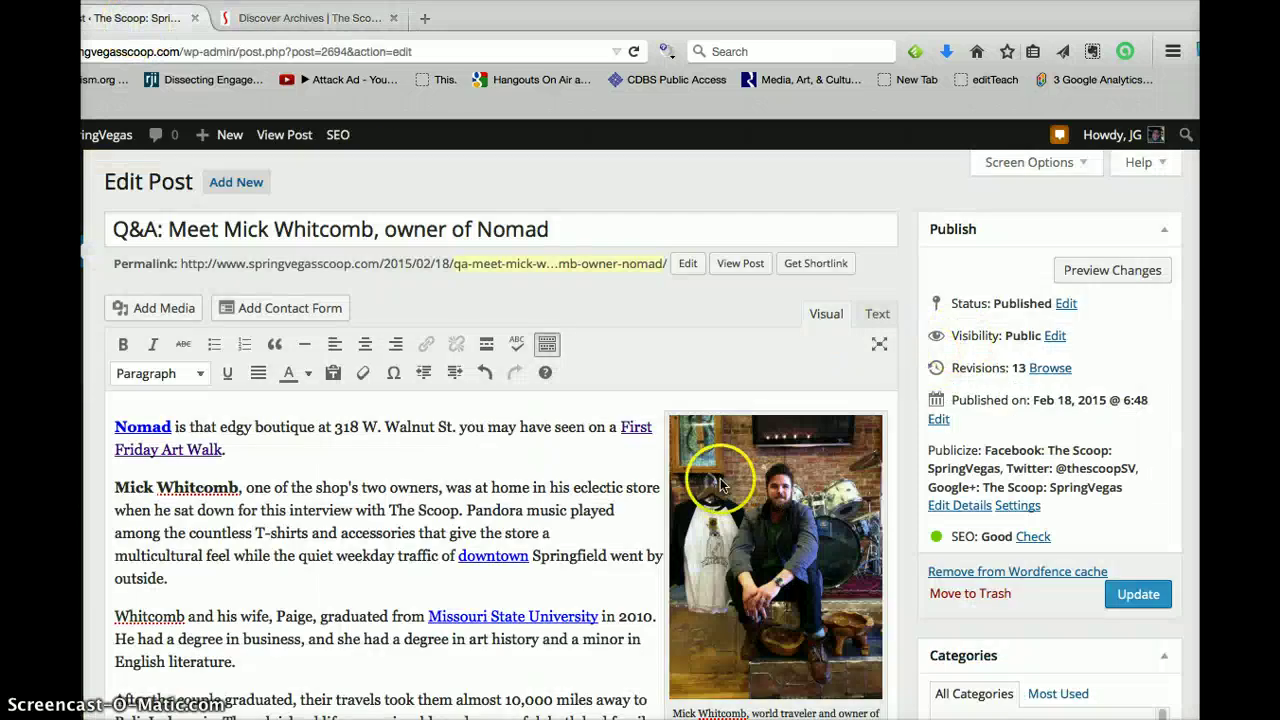
{"action": "scroll", "coordinate": [1180, 371], "scroll_direction": "down", "scroll_amount": 1}
{"action": "scroll", "coordinate": [1104, 448], "scroll_direction": "down", "scroll_amount": 5}
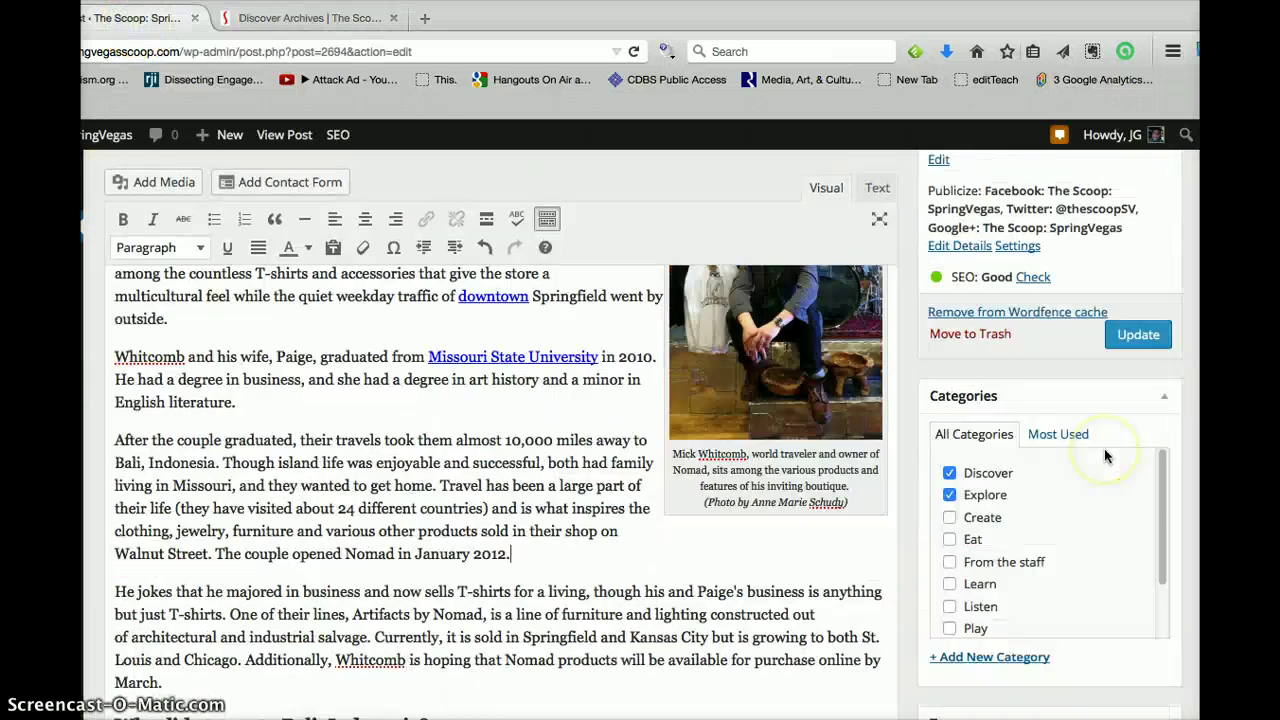
{"action": "scroll", "coordinate": [1104, 450], "scroll_direction": "down", "scroll_amount": 2}
{"action": "left_click", "coordinate": [1036, 469]}
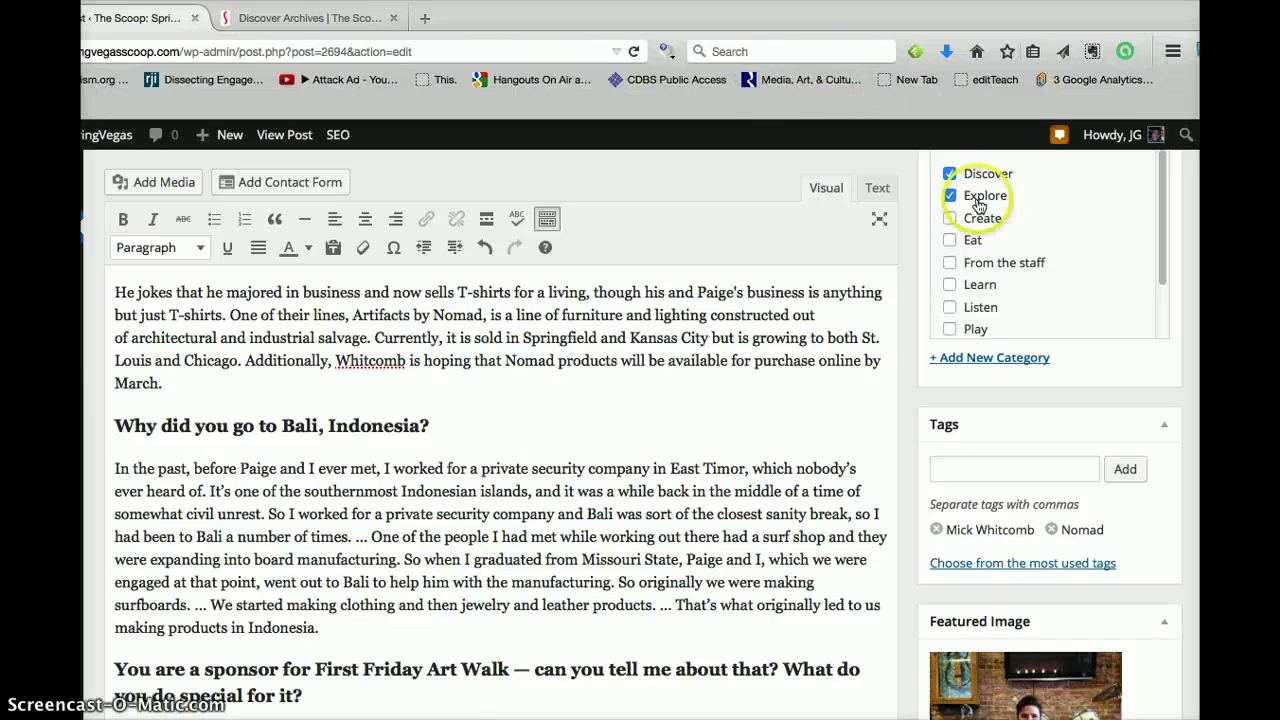
{"action": "left_click", "coordinate": [953, 470]}
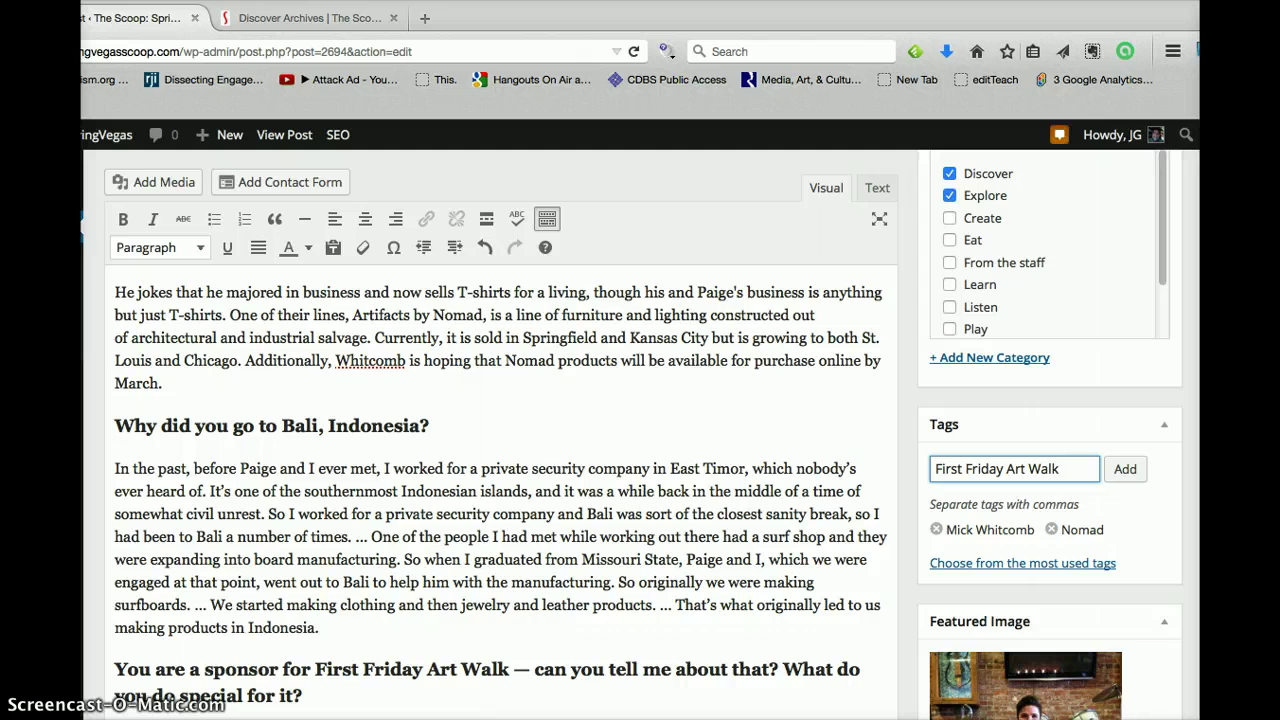
{"action": "left_click", "coordinate": [1125, 469]}
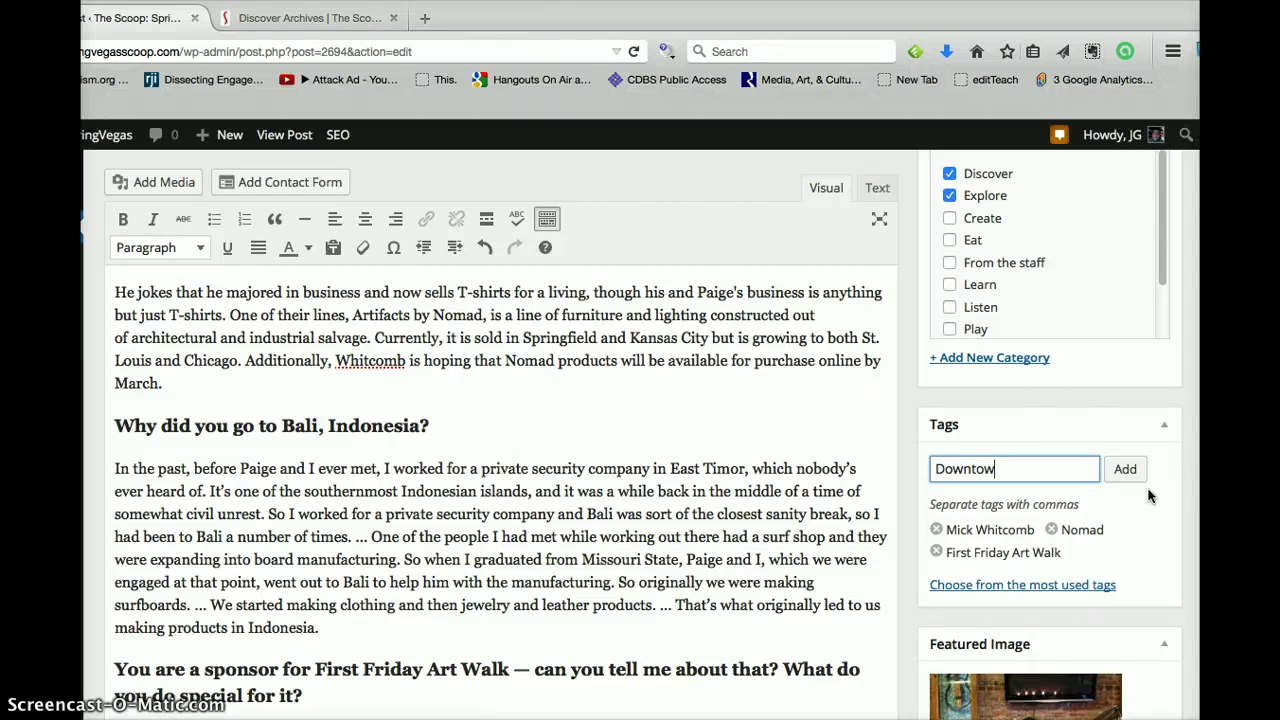
{"action": "key", "text": "Return"}
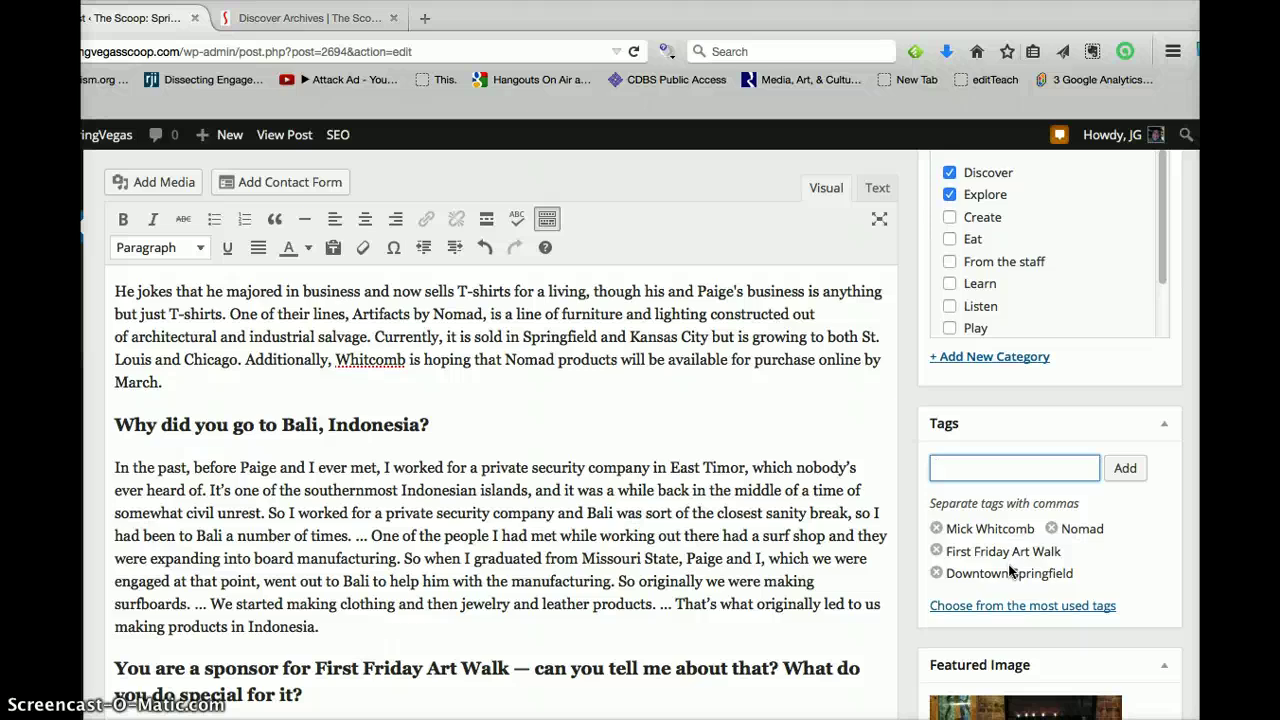
Step: Examine the featured image assigned to the post
{"action": "scroll", "coordinate": [1009, 570], "scroll_direction": "down", "scroll_amount": 5}
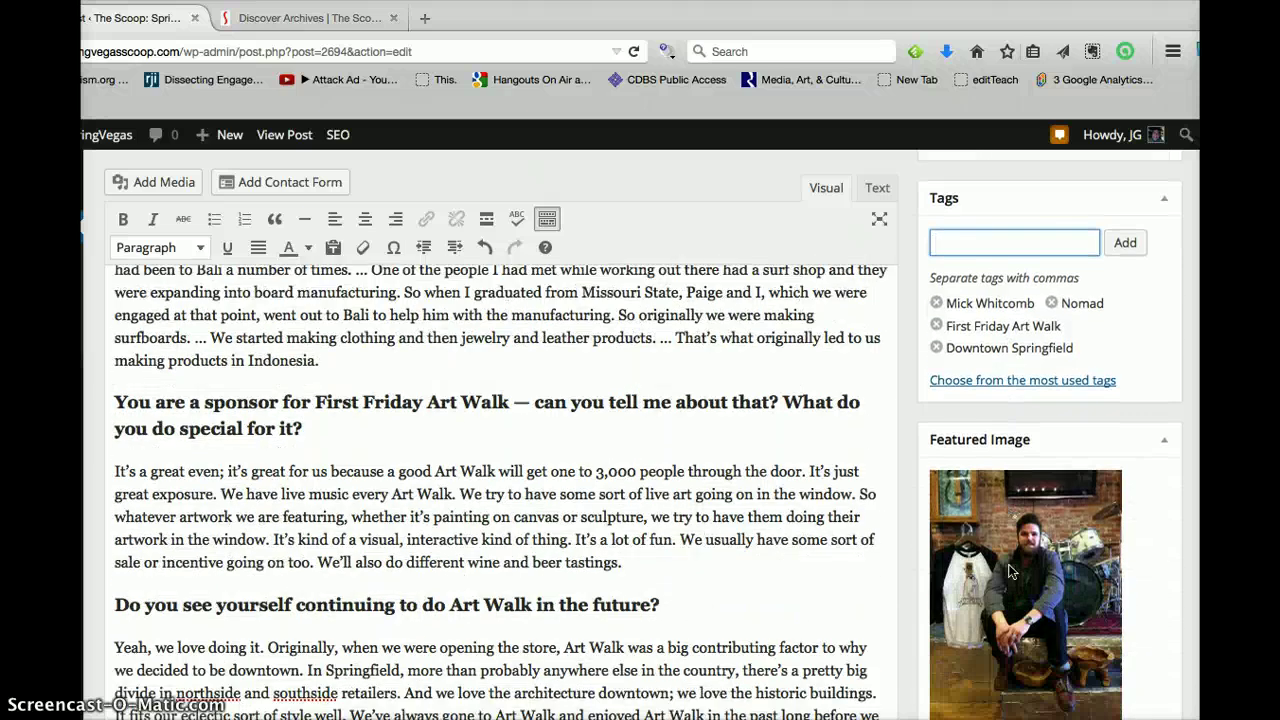
{"action": "scroll", "coordinate": [1009, 570], "scroll_direction": "down", "scroll_amount": 2}
{"action": "scroll", "coordinate": [1112, 440], "scroll_direction": "down", "scroll_amount": 2}
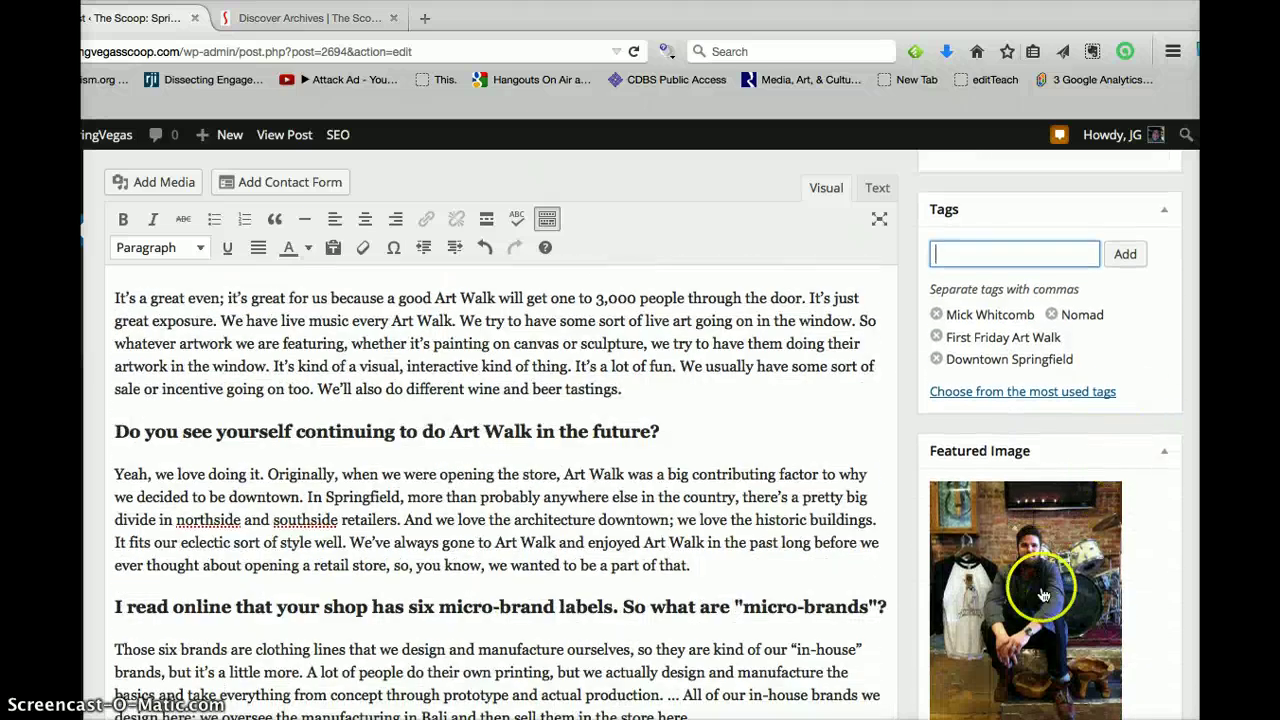
{"action": "scroll", "coordinate": [1060, 570], "scroll_direction": "down", "scroll_amount": 2}
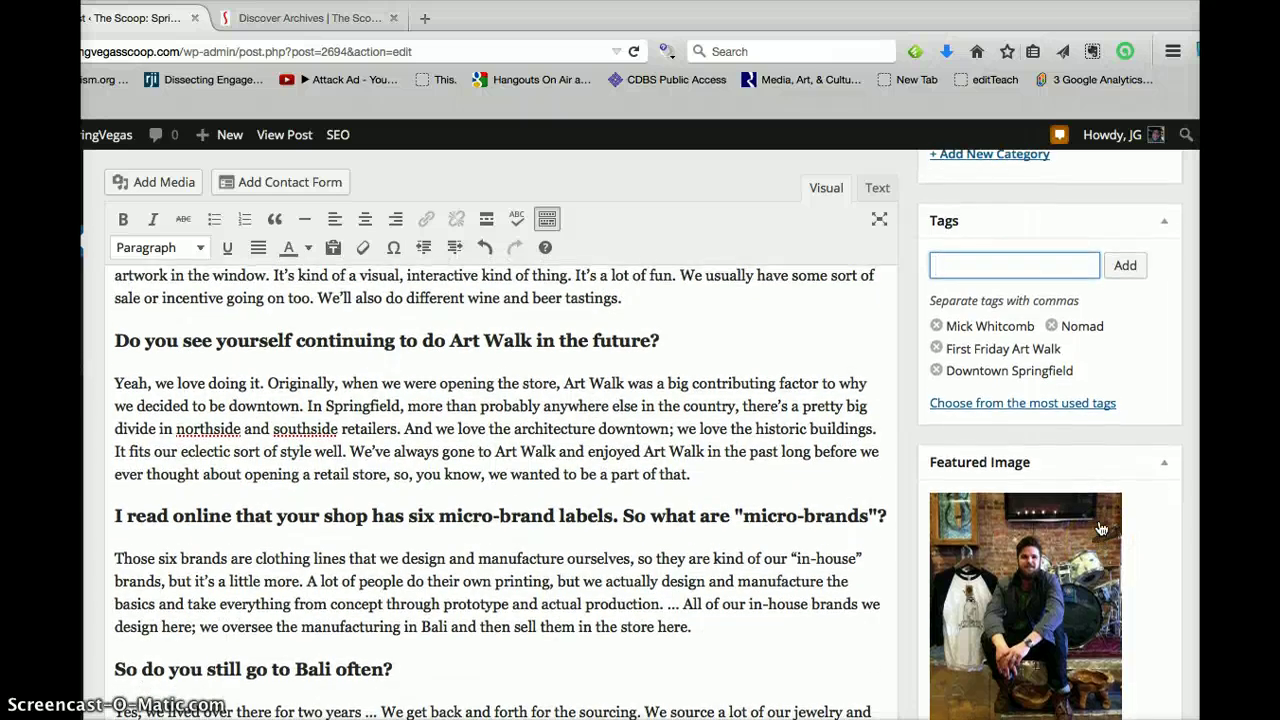
{"action": "scroll", "coordinate": [1100, 528], "scroll_direction": "down", "scroll_amount": 2}
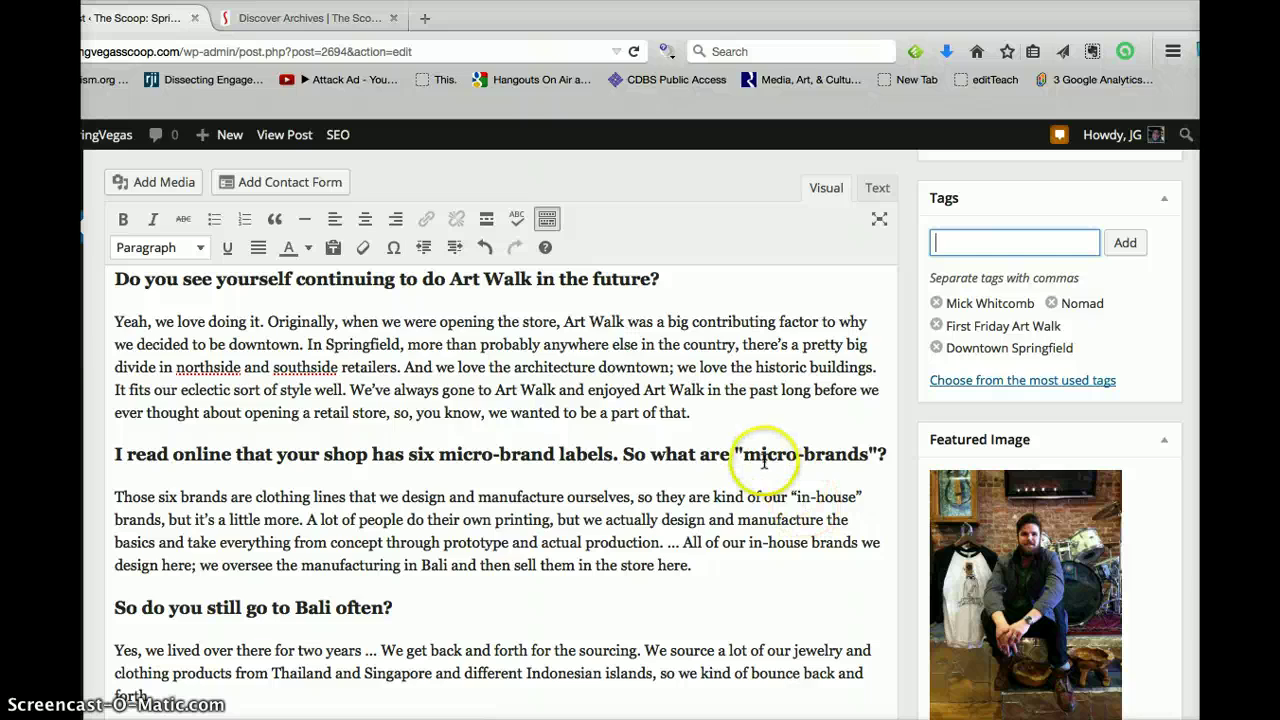
Step: Check the post's thumbnail in the live site's Discover archive and open the site's home page
{"action": "left_click", "coordinate": [294, 20]}
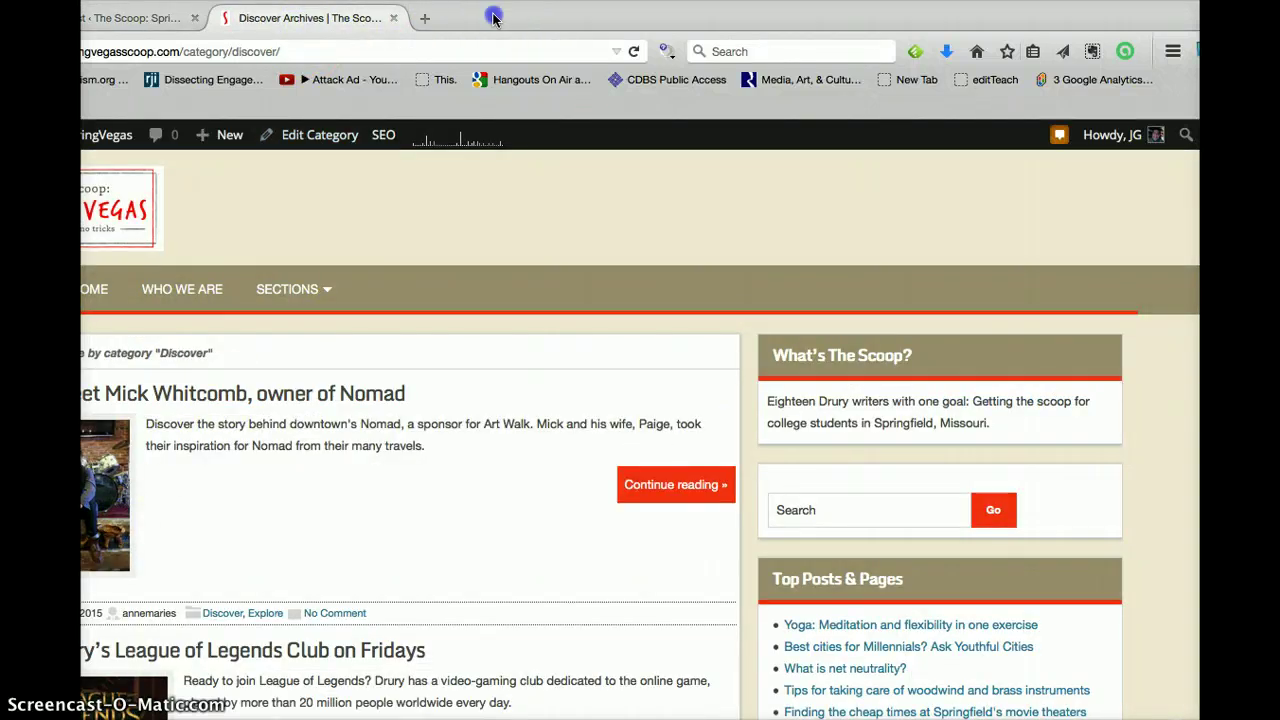
{"action": "left_click_drag", "start_coordinate": [493, 17], "coordinate": [605, 7]}
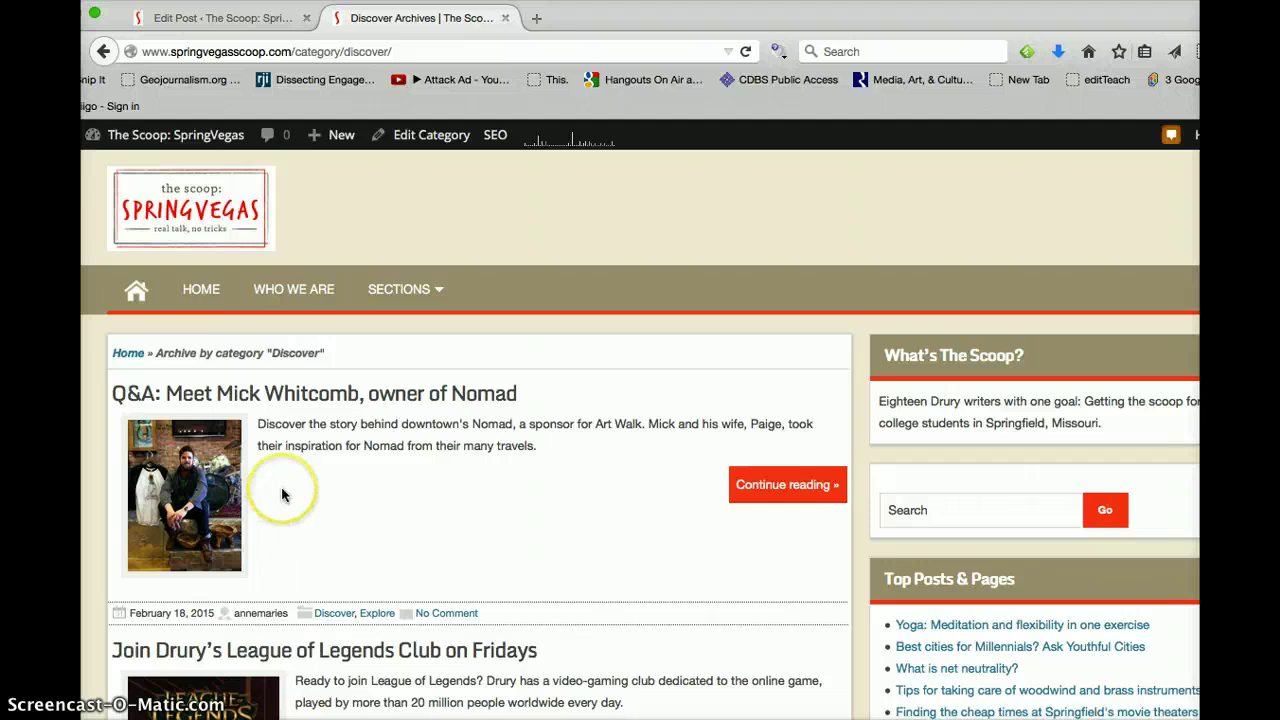
{"action": "scroll", "coordinate": [282, 494], "scroll_direction": "down", "scroll_amount": 5}
{"action": "scroll", "coordinate": [282, 494], "scroll_direction": "up", "scroll_amount": 4}
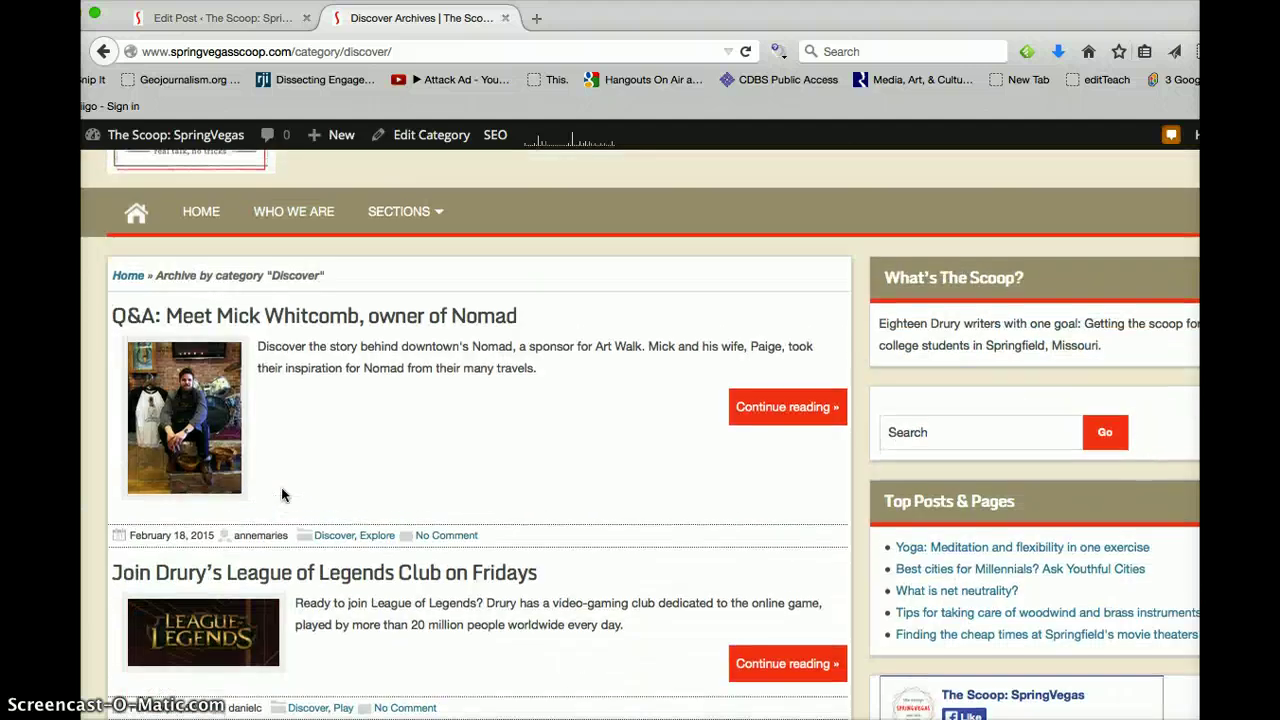
{"action": "scroll", "coordinate": [282, 494], "scroll_direction": "up", "scroll_amount": 2}
{"action": "left_click", "coordinate": [203, 292]}
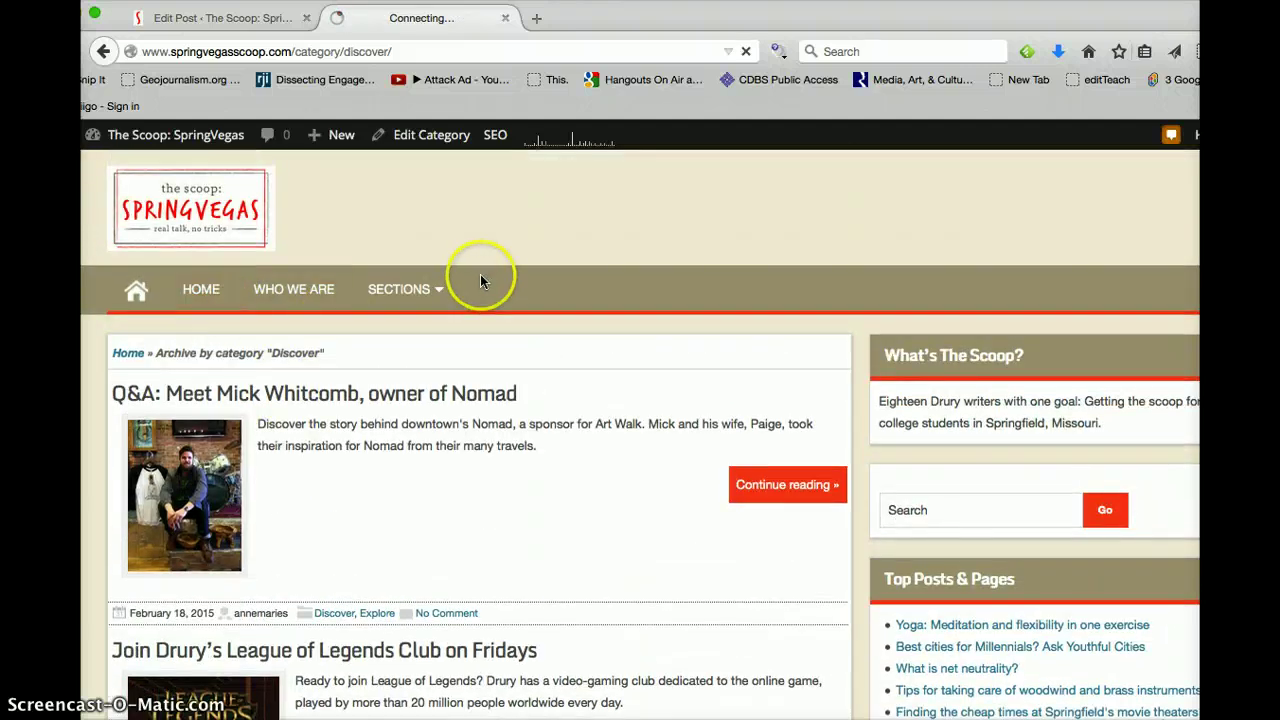
Step: Return to the post editor and review the in-post photo, its caption and the checked categories
{"action": "left_click", "coordinate": [243, 19]}
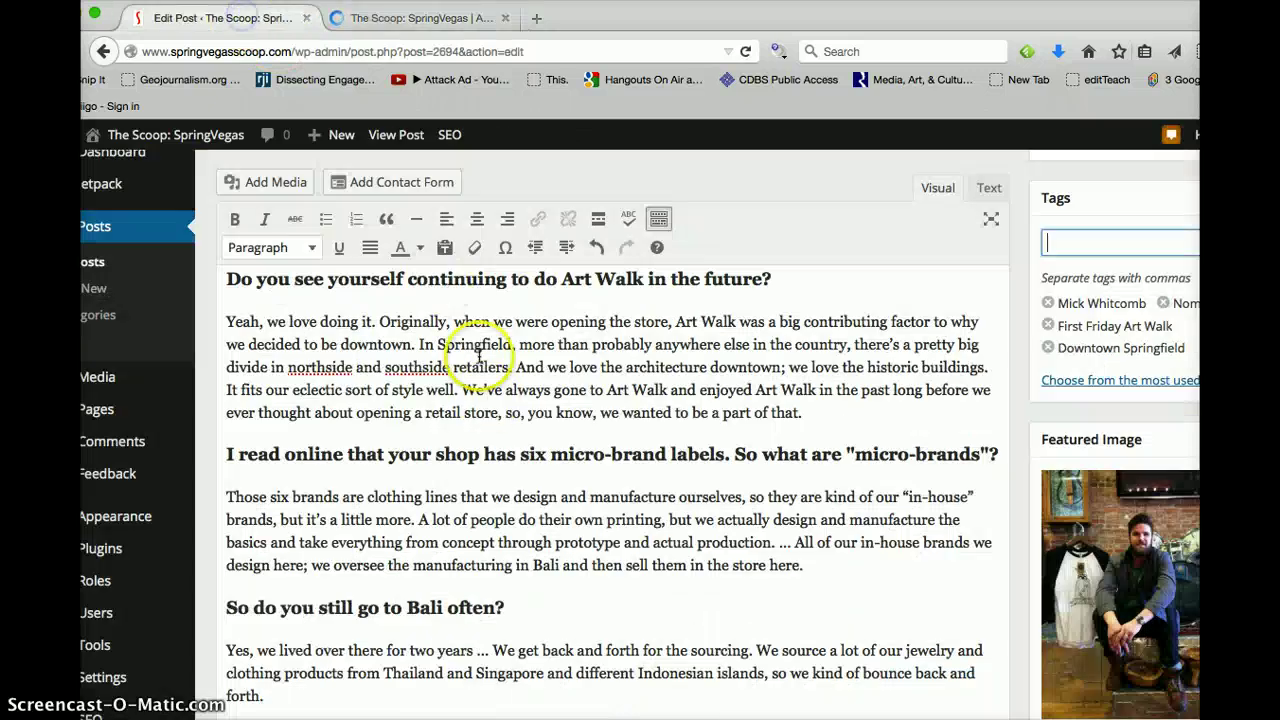
{"action": "scroll", "coordinate": [530, 395], "scroll_direction": "up", "scroll_amount": 3}
{"action": "scroll", "coordinate": [533, 383], "scroll_direction": "up", "scroll_amount": 10}
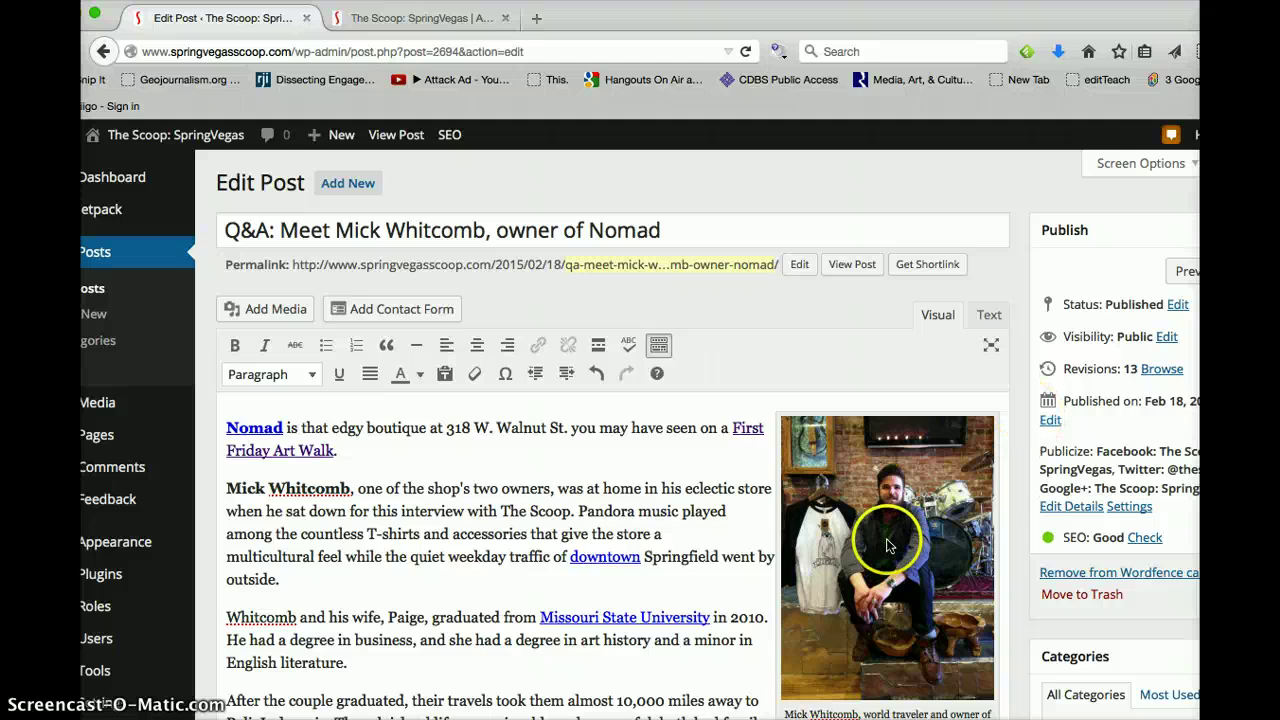
{"action": "scroll", "coordinate": [620, 600], "scroll_direction": "down", "scroll_amount": 2}
{"action": "scroll", "coordinate": [623, 612], "scroll_direction": "down", "scroll_amount": 2}
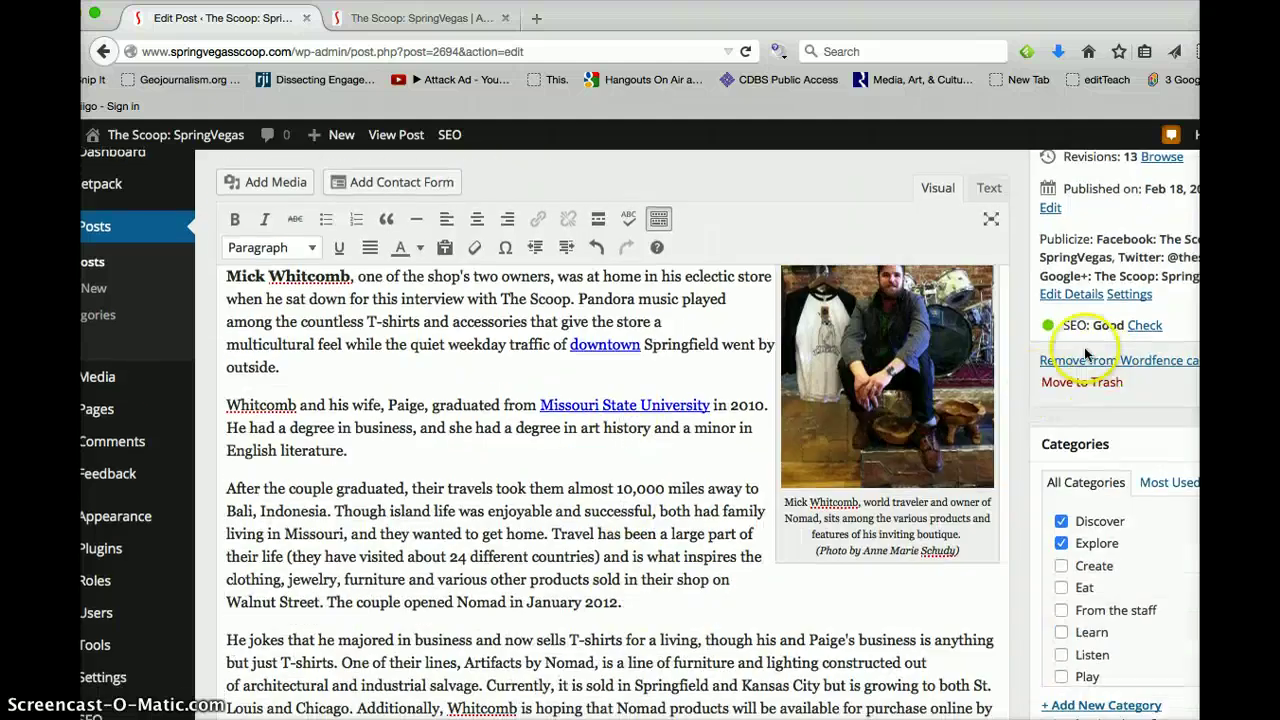
{"action": "scroll", "coordinate": [561, 487], "scroll_direction": "up", "scroll_amount": 2}
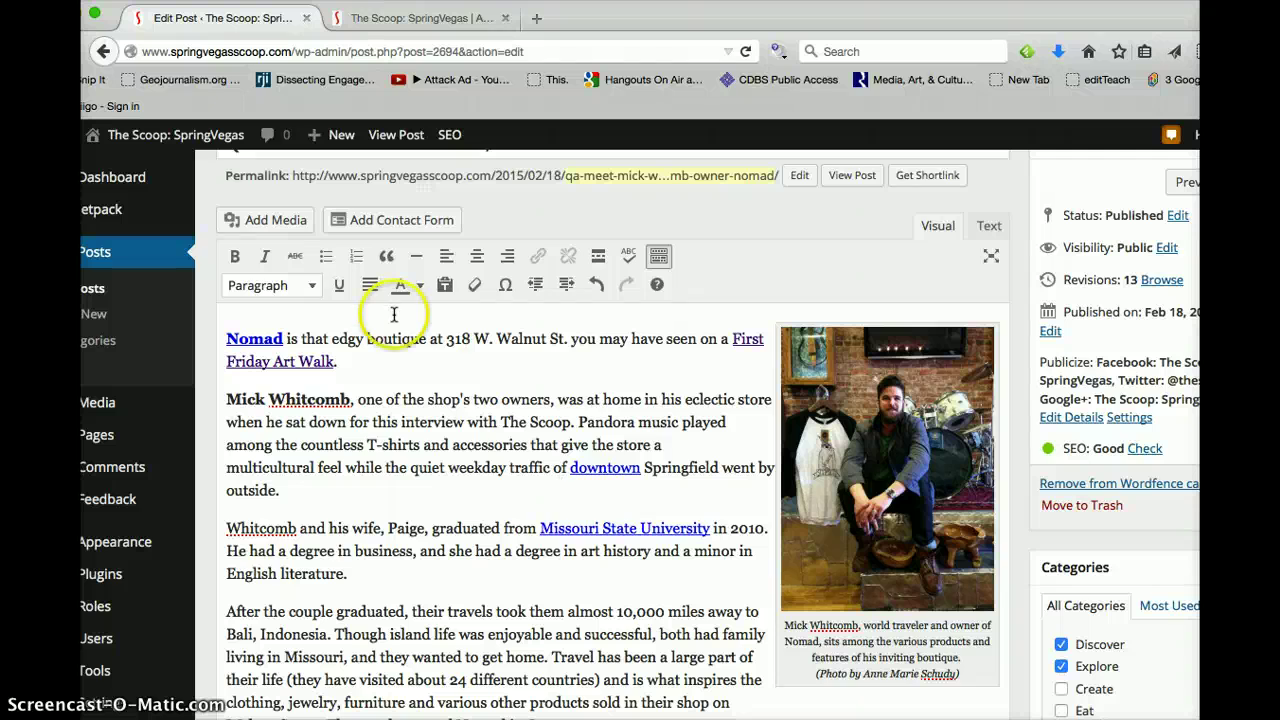
{"action": "scroll", "coordinate": [394, 315], "scroll_direction": "up", "scroll_amount": 2}
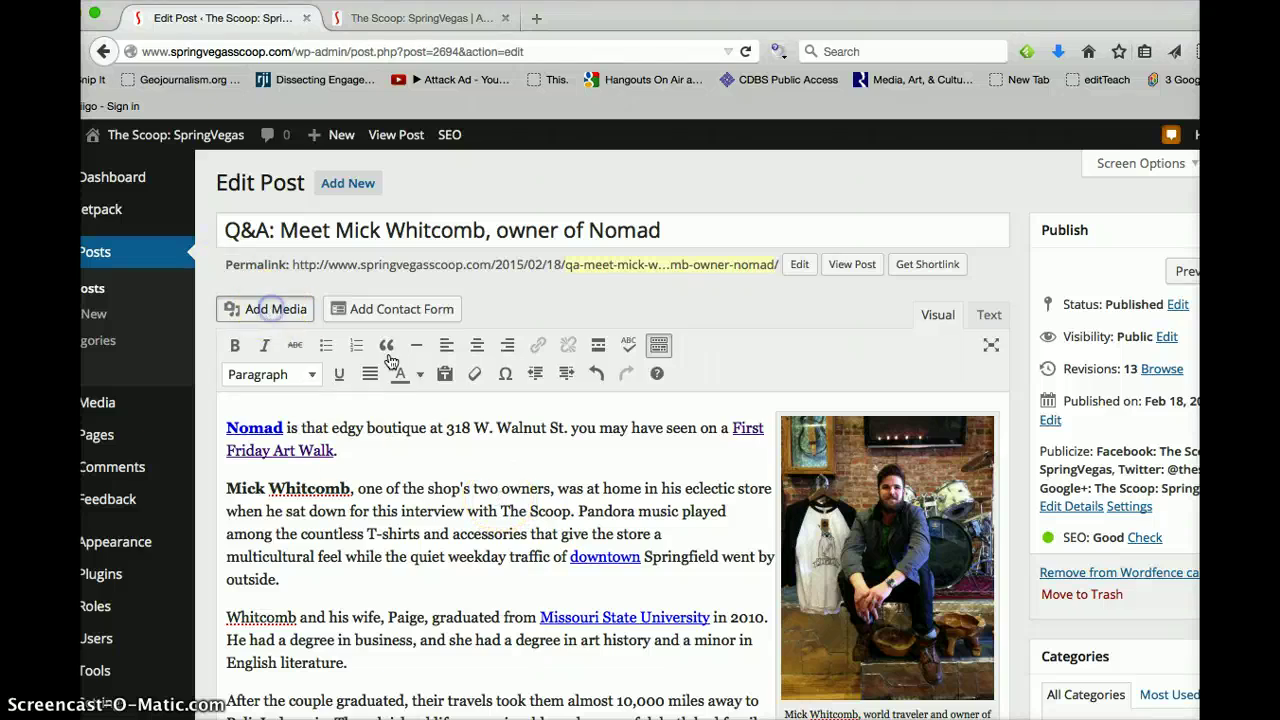
Step: Browse the media library for the hexagonal SpringVegas logo, check its attachment details and clear the selection
{"action": "scroll", "coordinate": [720, 455], "scroll_direction": "down", "scroll_amount": 3}
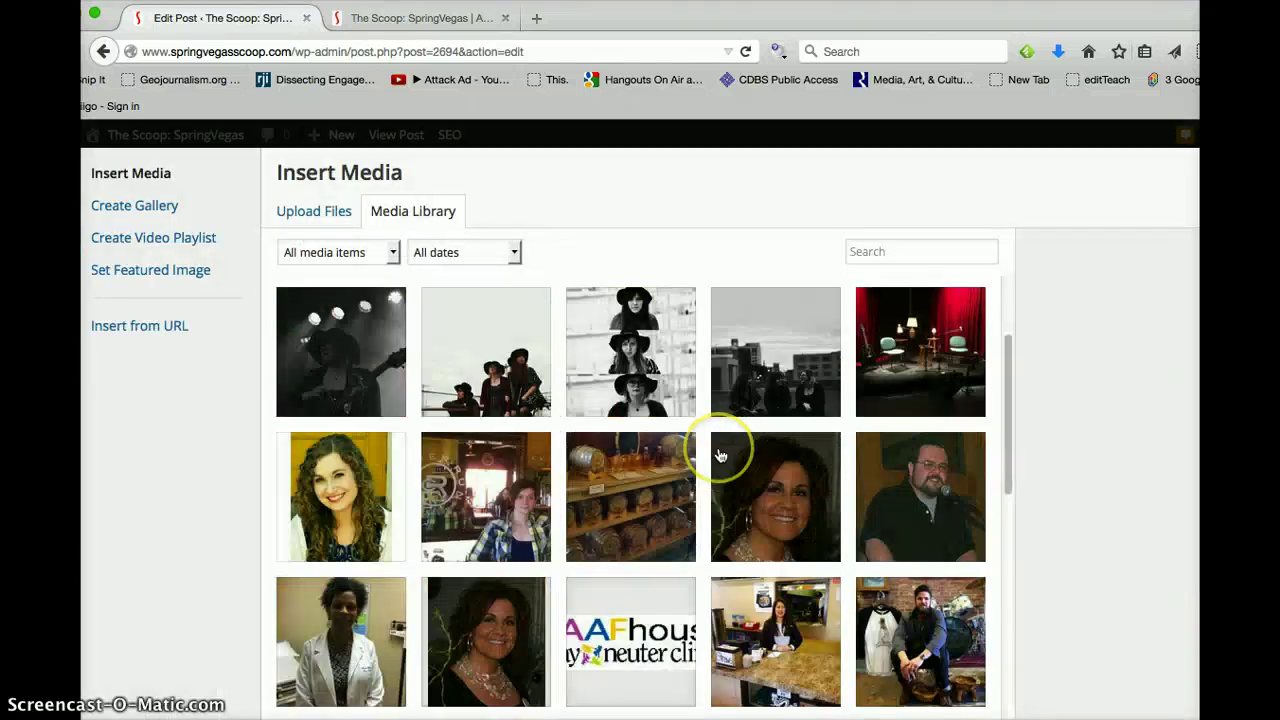
{"action": "scroll", "coordinate": [716, 470], "scroll_direction": "down", "scroll_amount": 15}
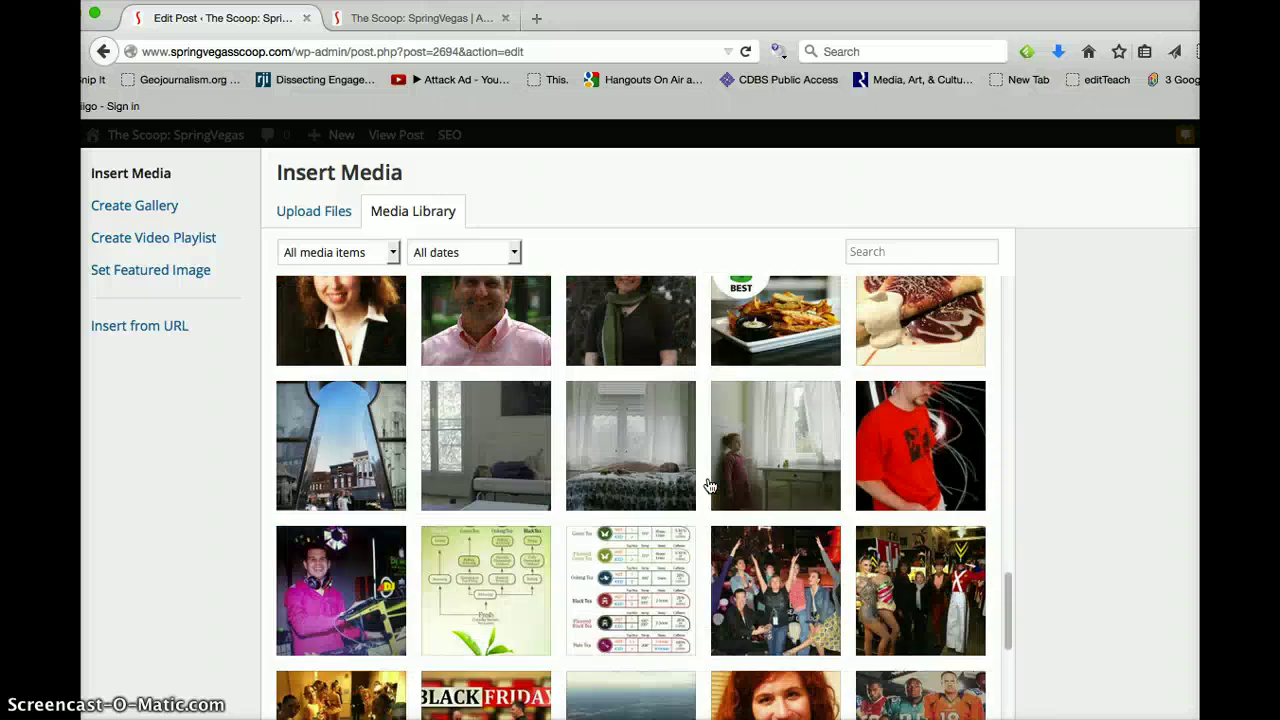
{"action": "scroll", "coordinate": [709, 485], "scroll_direction": "down", "scroll_amount": 12}
{"action": "left_click", "coordinate": [552, 537]}
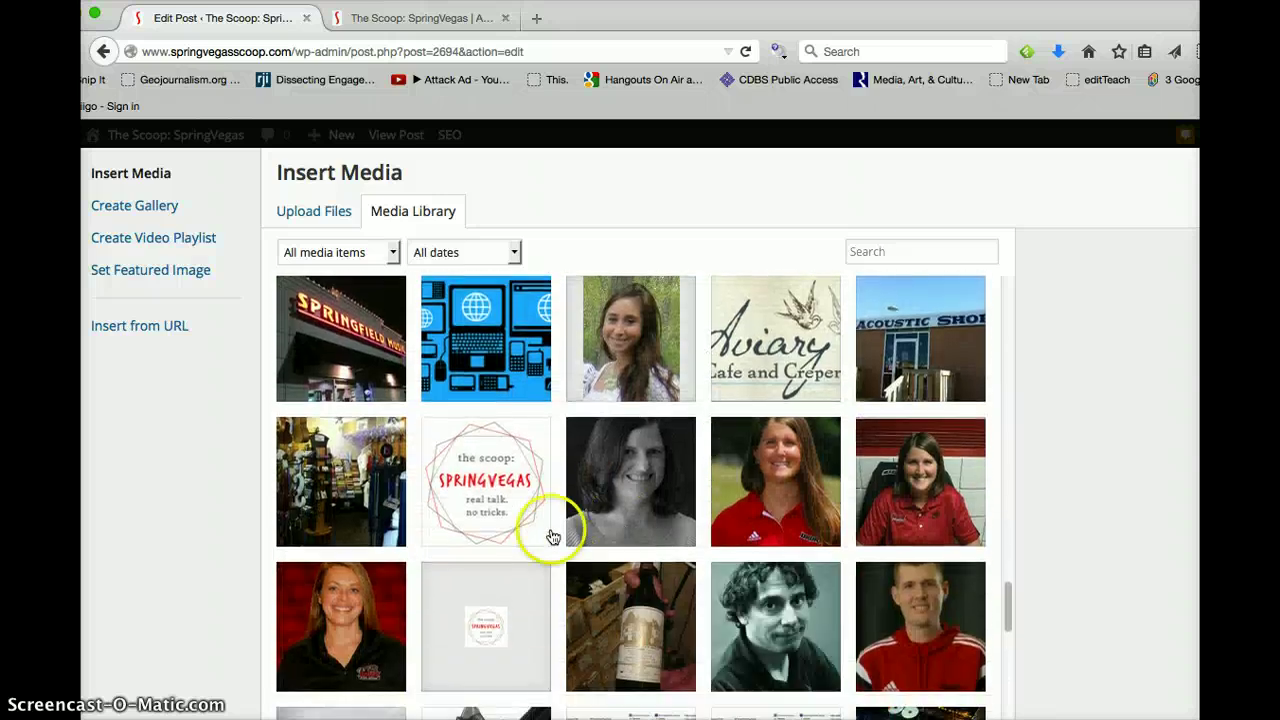
{"action": "left_click", "coordinate": [498, 515]}
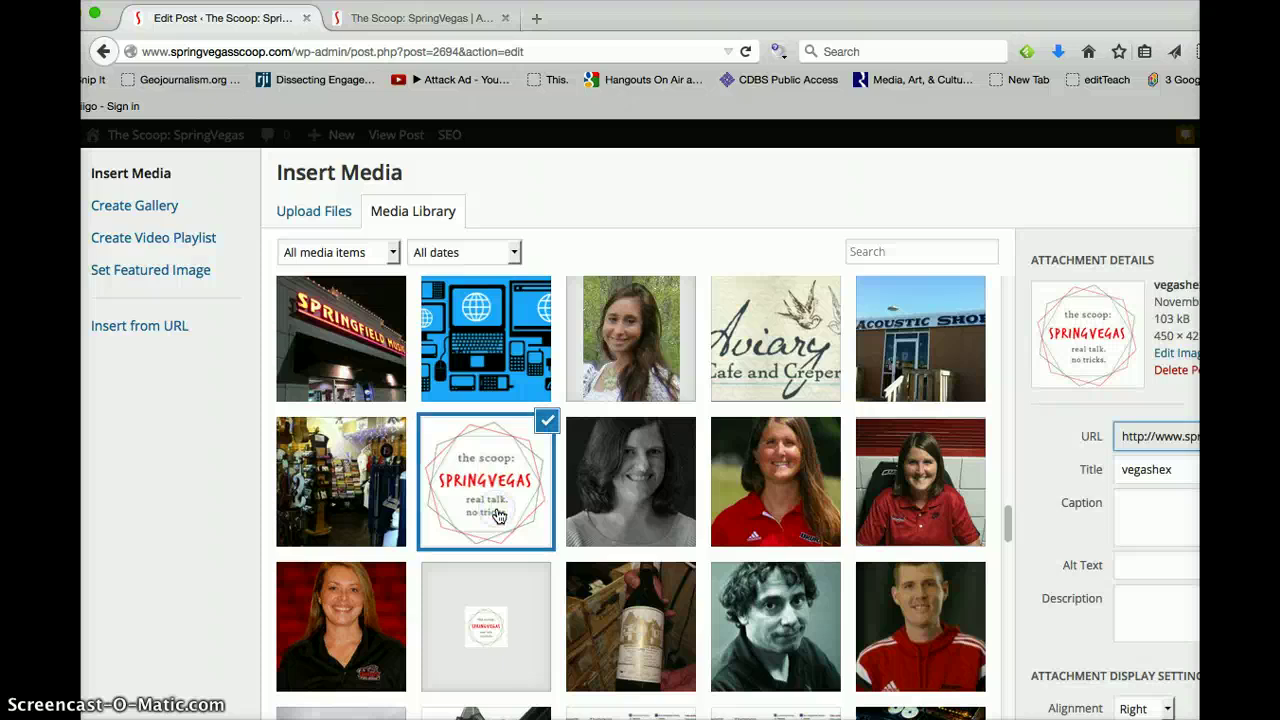
{"action": "left_click", "coordinate": [547, 424]}
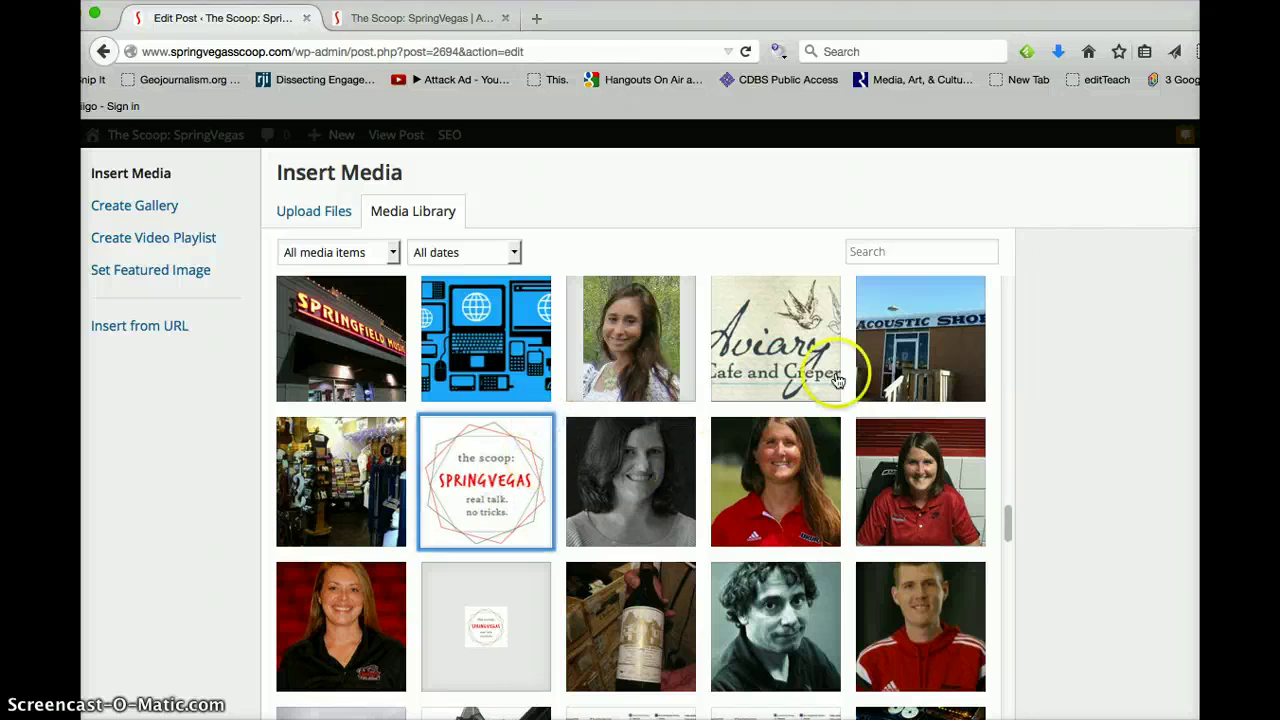
{"action": "scroll", "coordinate": [840, 370], "scroll_direction": "up", "scroll_amount": 15}
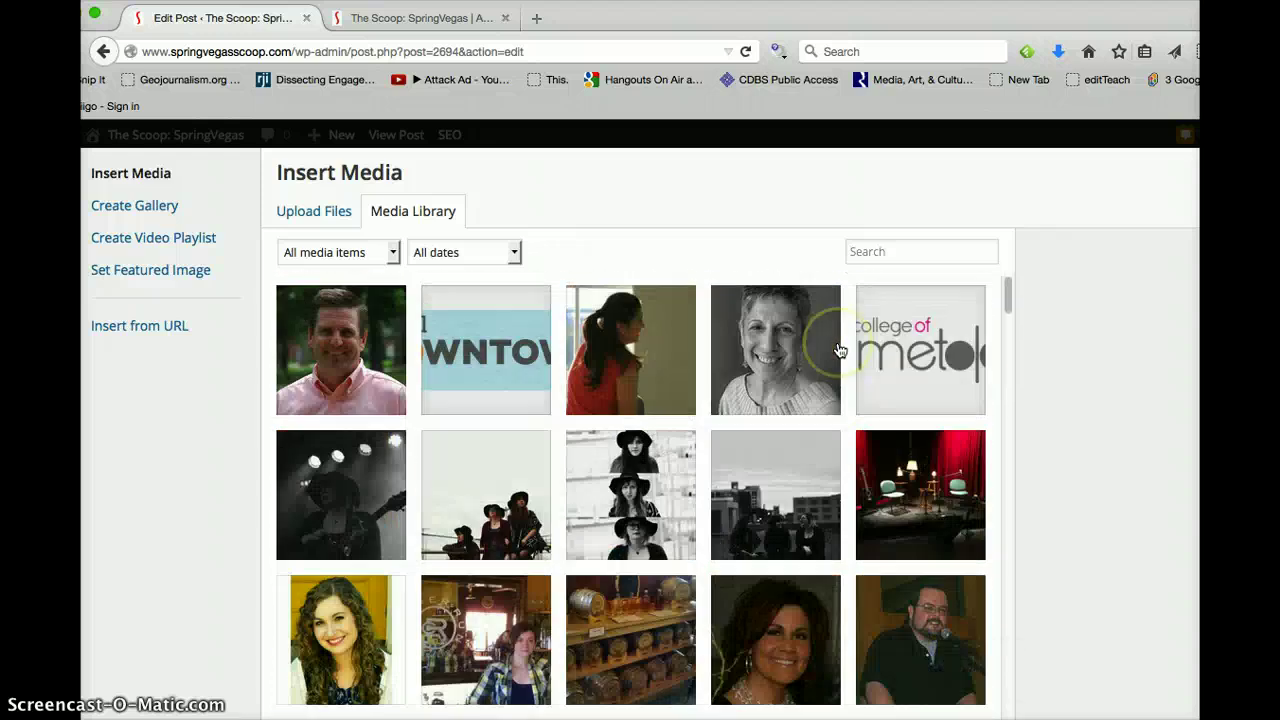
Step: Check the post thumbnails on the live home page, return to the post editor and close the media library
{"action": "left_click", "coordinate": [430, 18]}
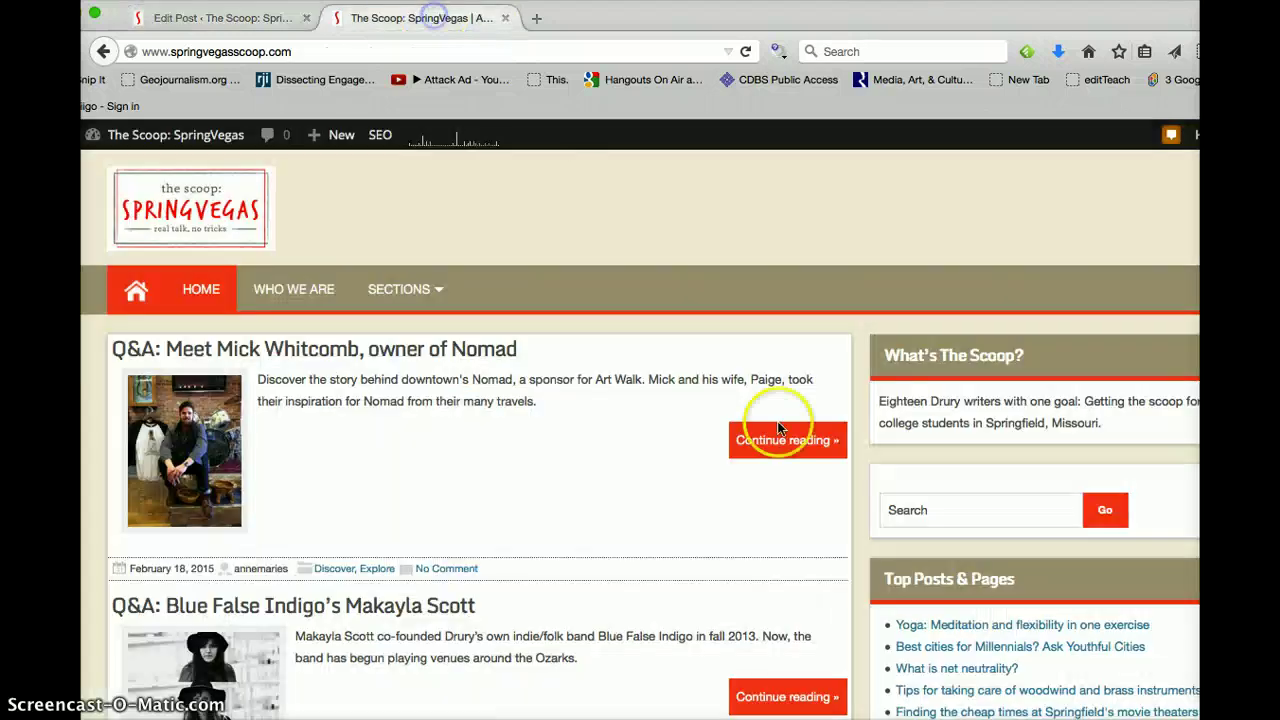
{"action": "scroll", "coordinate": [605, 363], "scroll_direction": "down", "scroll_amount": 5}
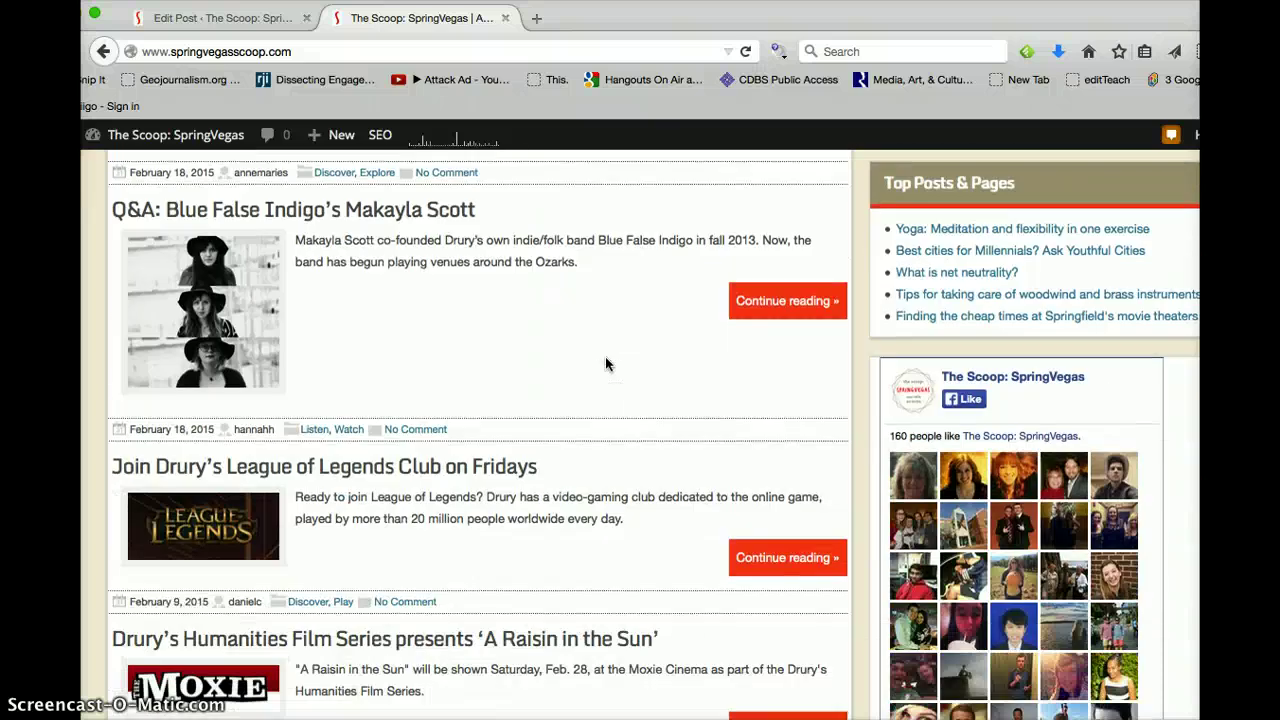
{"action": "scroll", "coordinate": [605, 350], "scroll_direction": "up", "scroll_amount": 3}
{"action": "scroll", "coordinate": [605, 344], "scroll_direction": "up", "scroll_amount": 3}
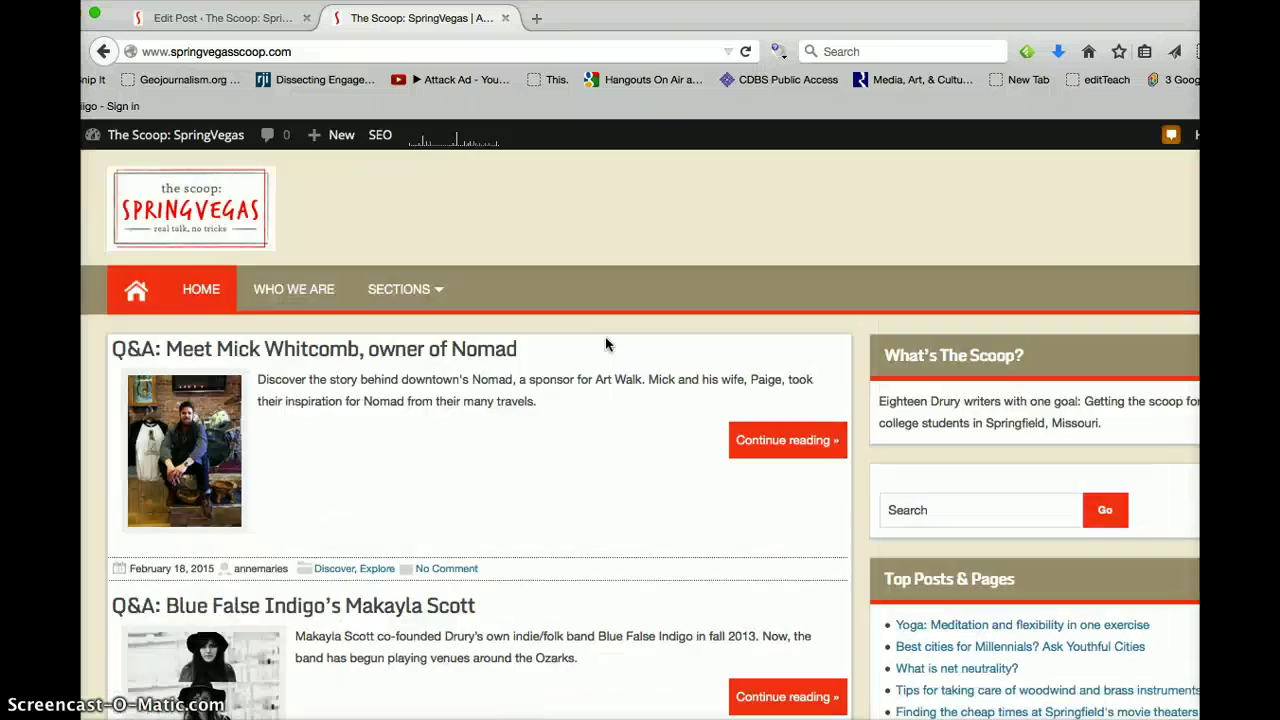
{"action": "left_click", "coordinate": [220, 18]}
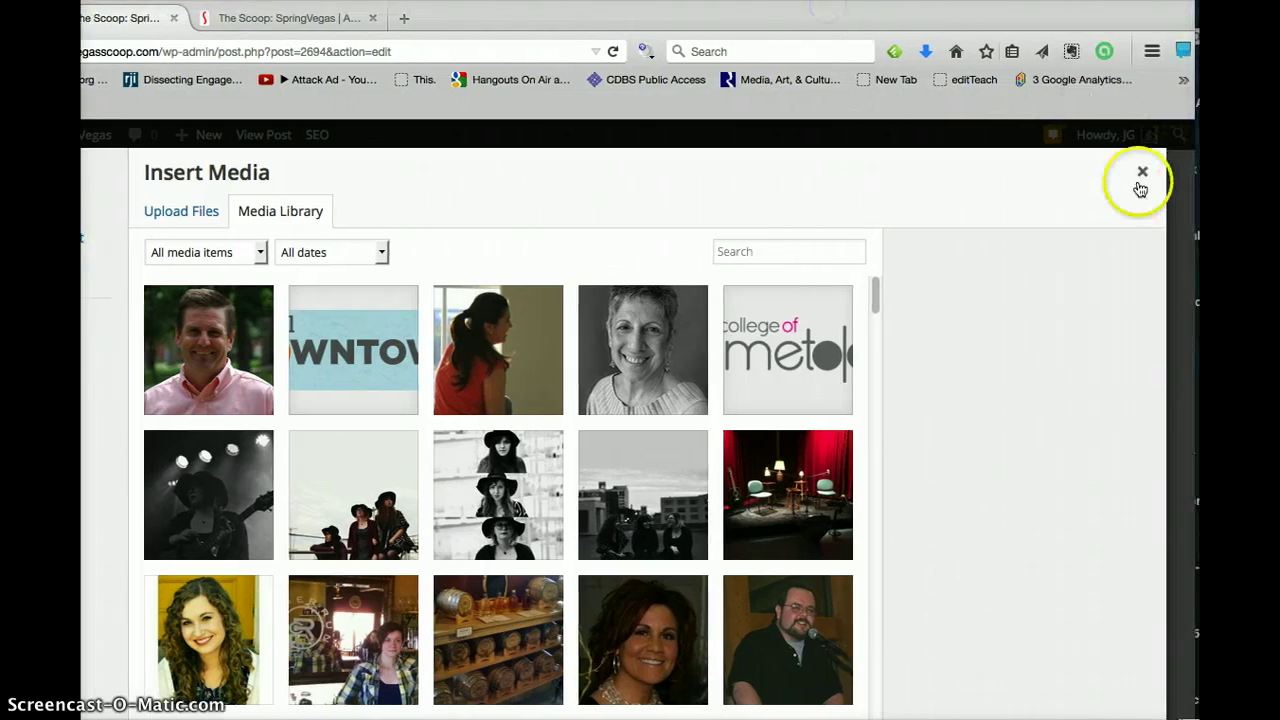
{"action": "left_click", "coordinate": [1143, 171]}
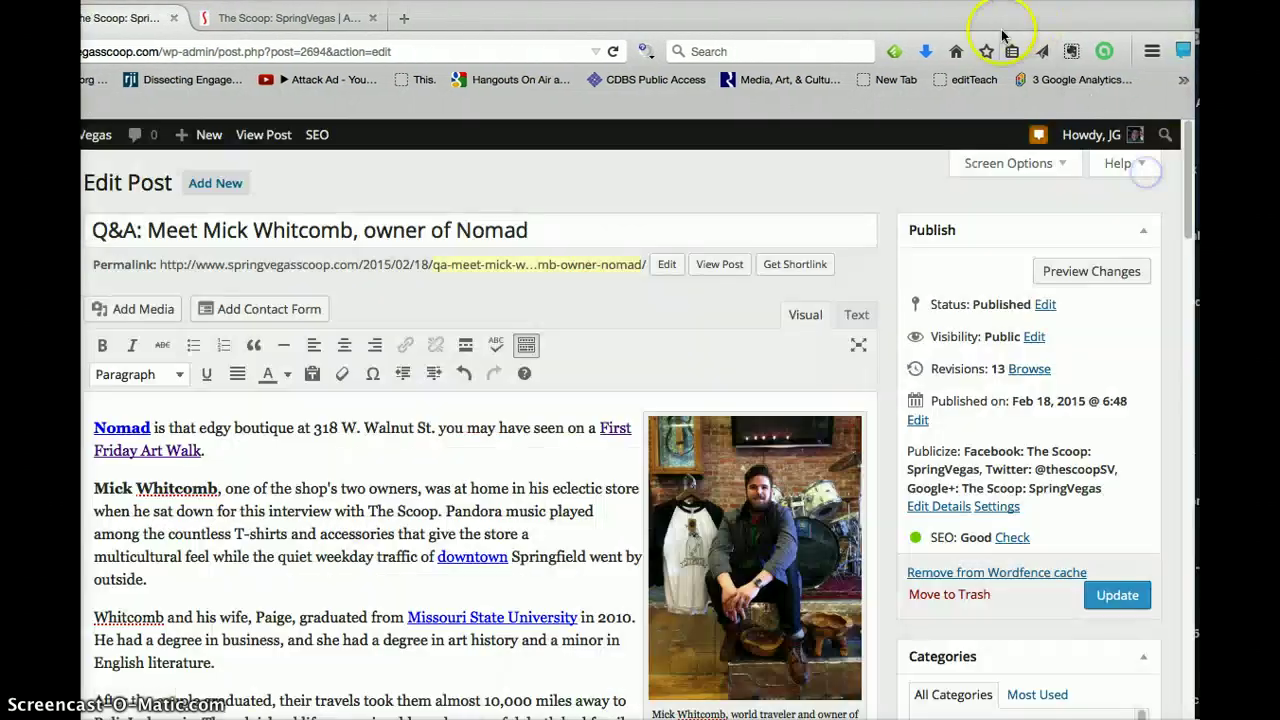
Step: Examine the post's Yoast SEO snippet preview, focus keyword and meta description against the article content
{"action": "scroll", "coordinate": [872, 512], "scroll_direction": "down", "scroll_amount": 15}
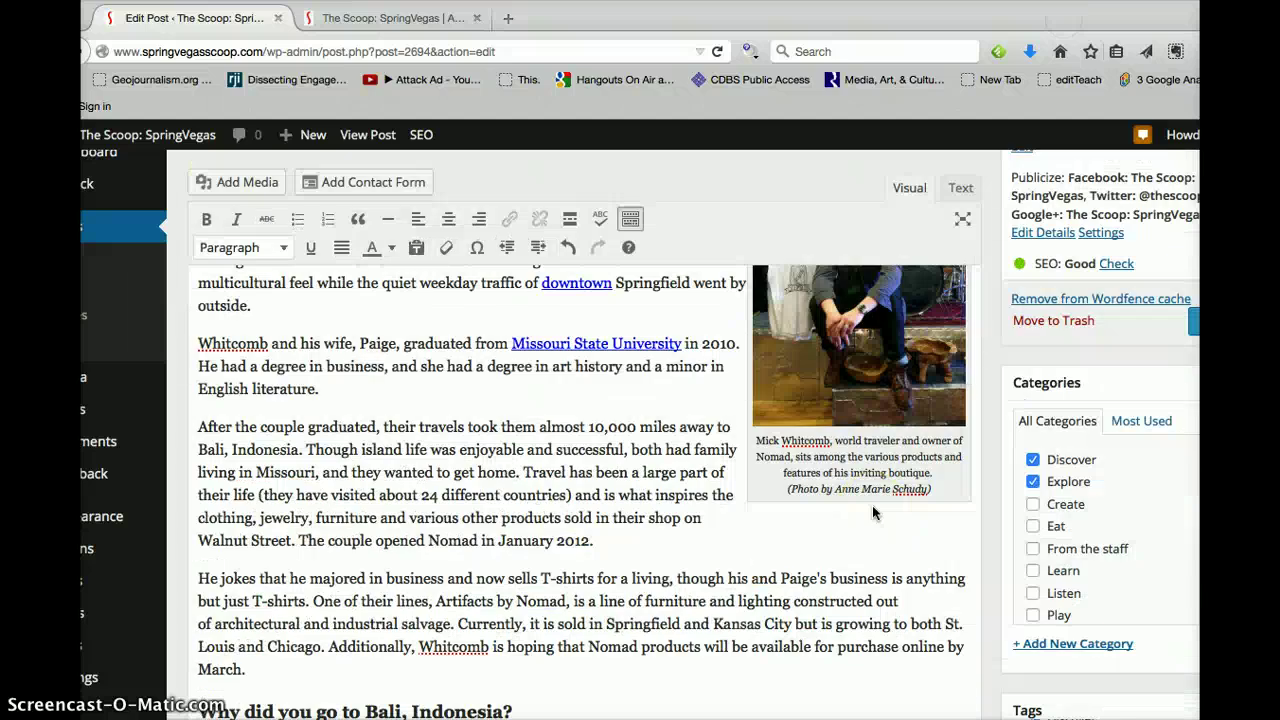
{"action": "scroll", "coordinate": [872, 512], "scroll_direction": "down", "scroll_amount": 15}
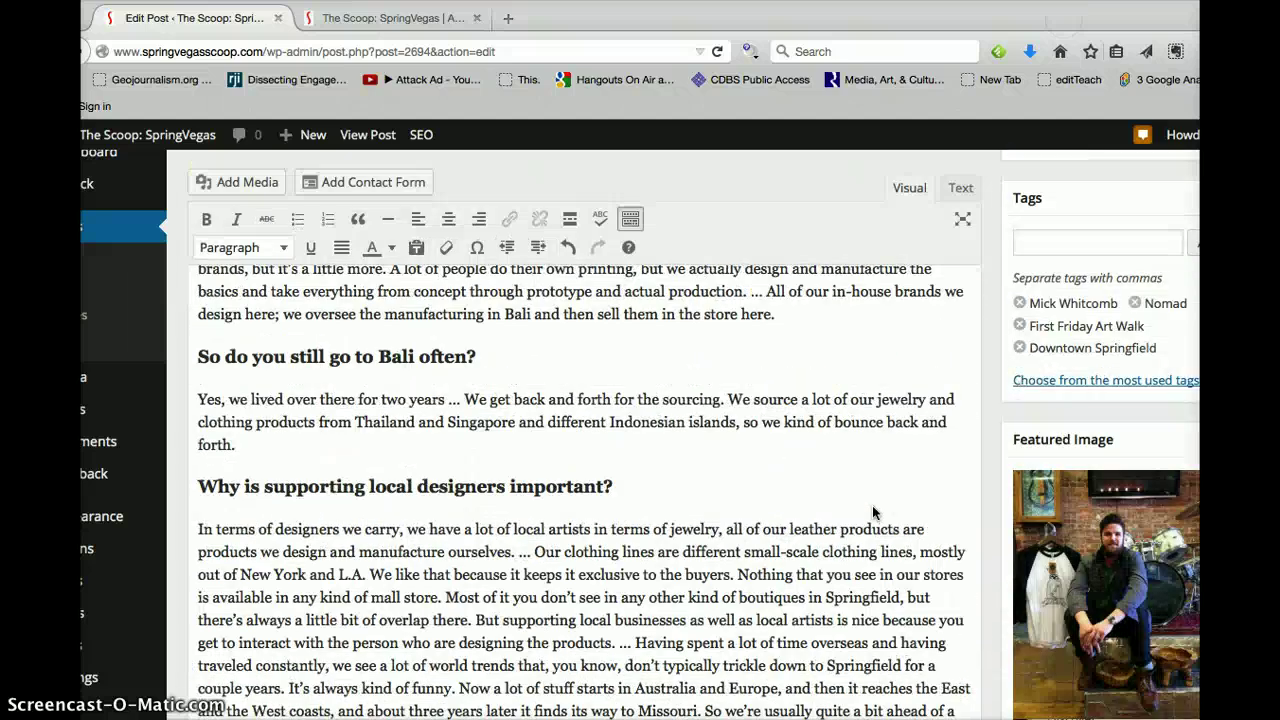
{"action": "scroll", "coordinate": [872, 512], "scroll_direction": "up", "scroll_amount": 3}
{"action": "scroll", "coordinate": [872, 512], "scroll_direction": "up", "scroll_amount": 5}
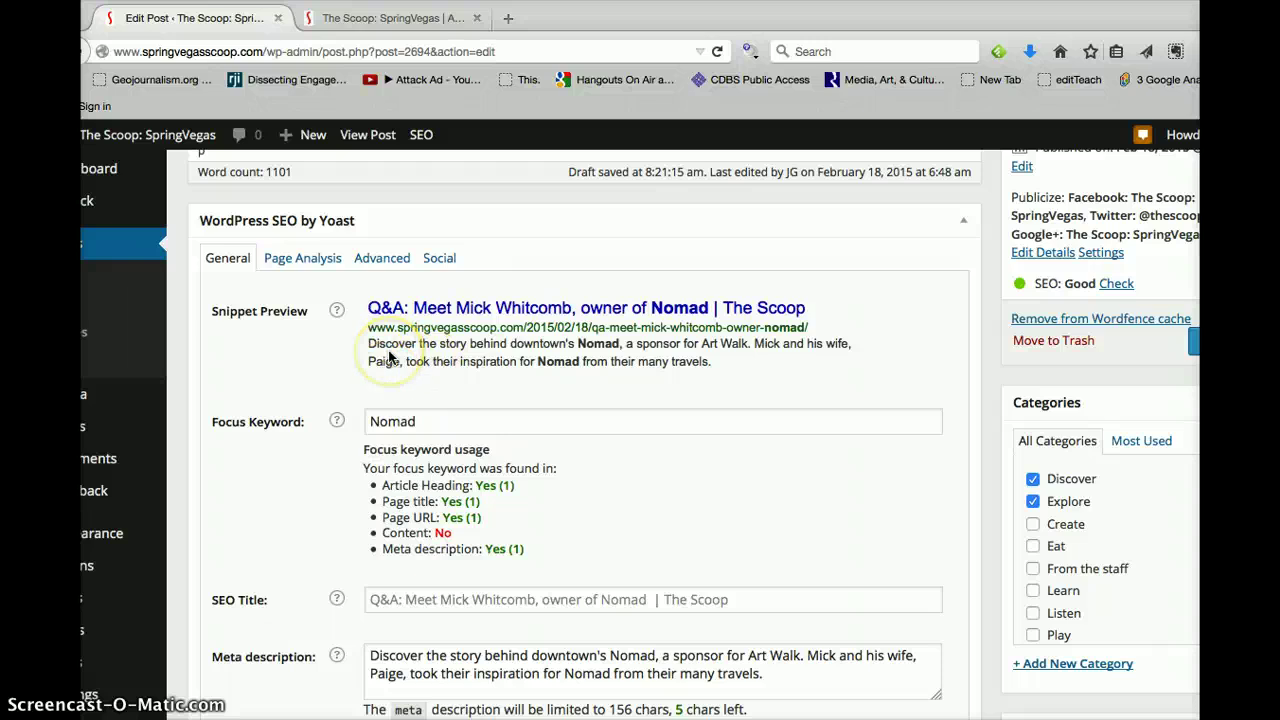
{"action": "scroll", "coordinate": [389, 357], "scroll_direction": "down", "scroll_amount": 1}
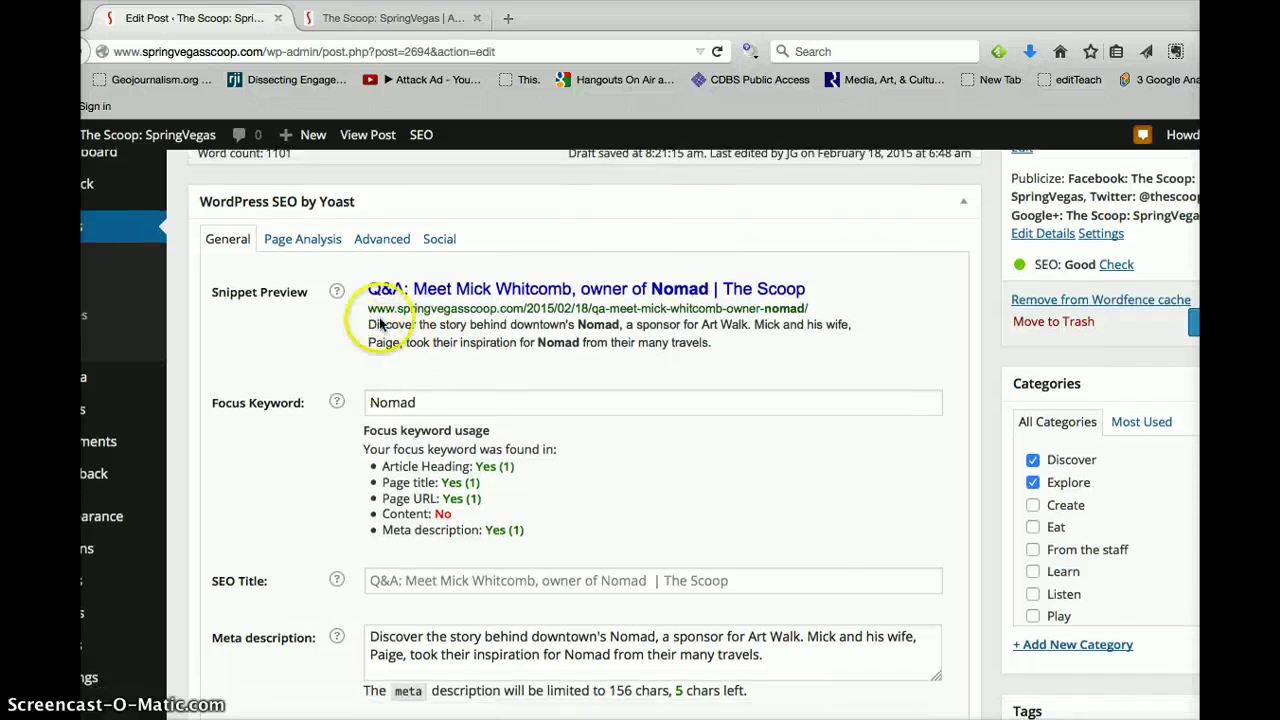
{"action": "scroll", "coordinate": [370, 348], "scroll_direction": "up", "scroll_amount": 15}
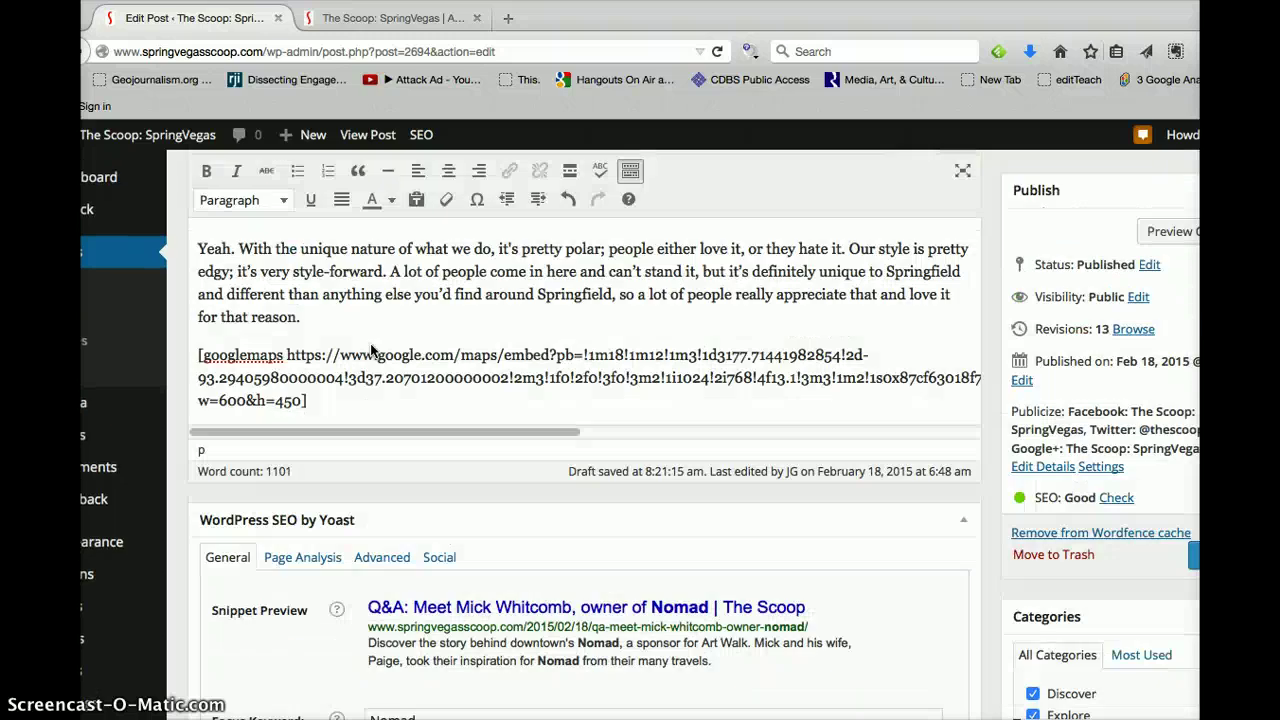
{"action": "scroll", "coordinate": [370, 345], "scroll_direction": "up", "scroll_amount": 10}
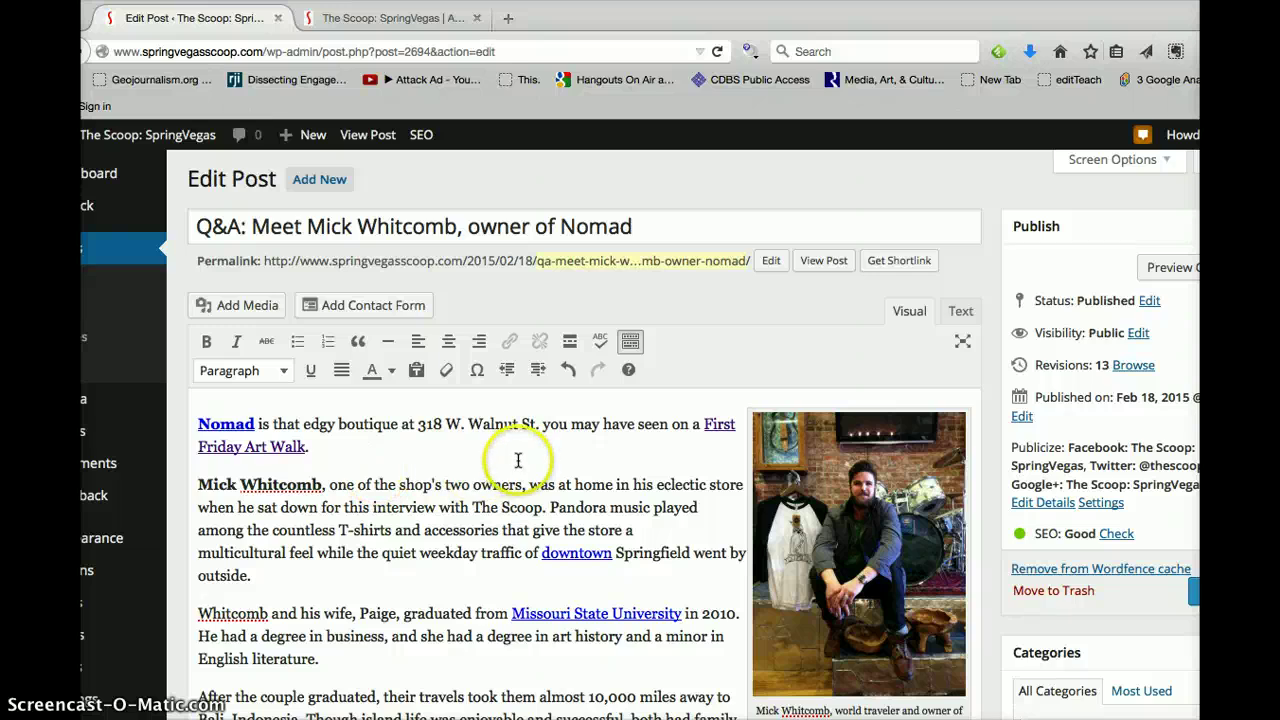
Step: Highlight the full meta description in the Yoast SEO settings and review it alongside the focus keyword
{"action": "scroll", "coordinate": [514, 458], "scroll_direction": "down", "scroll_amount": 10}
{"action": "scroll", "coordinate": [518, 459], "scroll_direction": "down", "scroll_amount": 15}
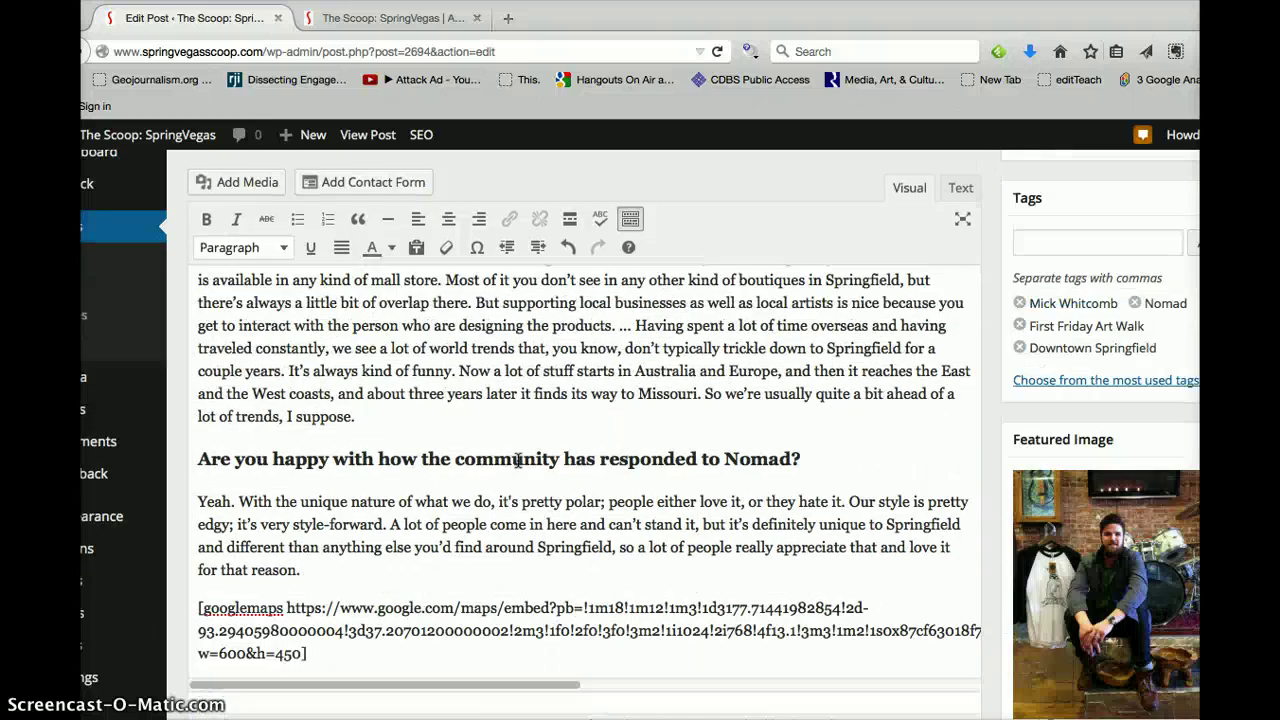
{"action": "scroll", "coordinate": [633, 344], "scroll_direction": "up", "scroll_amount": 1}
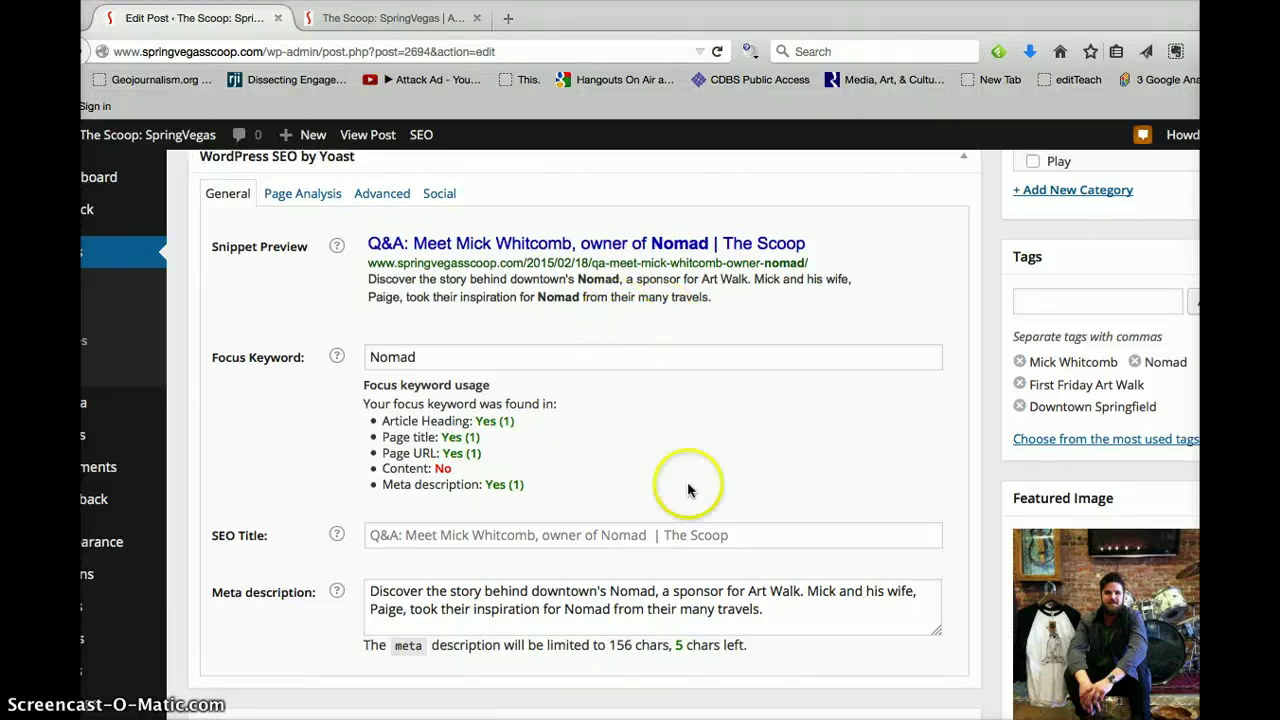
{"action": "left_click", "coordinate": [774, 611]}
{"action": "left_click_drag", "start_coordinate": [774, 611], "coordinate": [335, 589]}
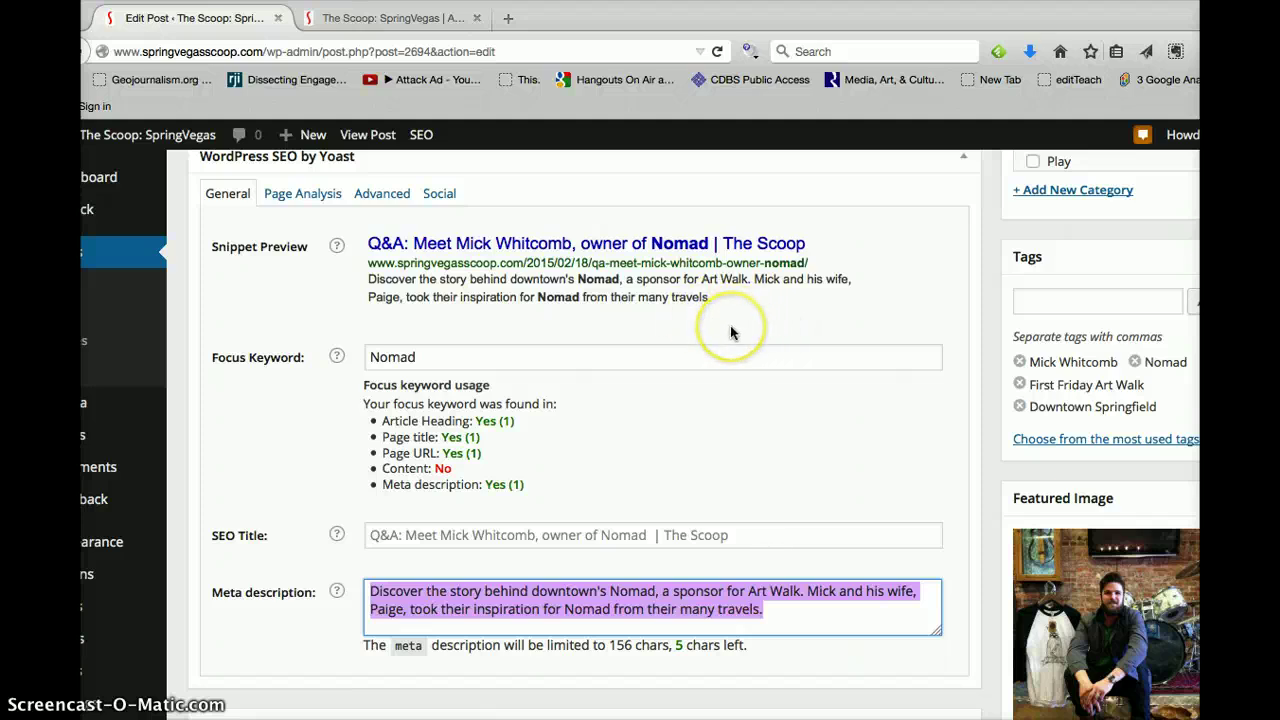
{"action": "scroll", "coordinate": [730, 333], "scroll_direction": "down", "scroll_amount": 1}
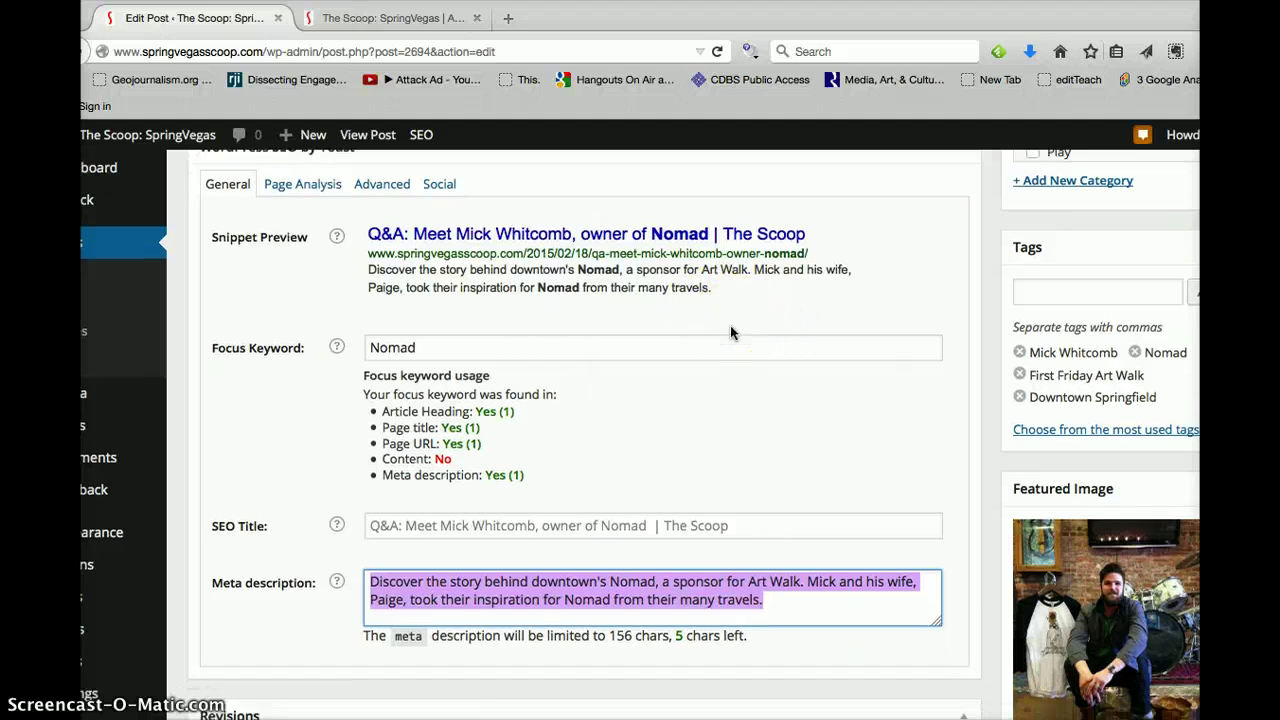
{"action": "left_click", "coordinate": [433, 349]}
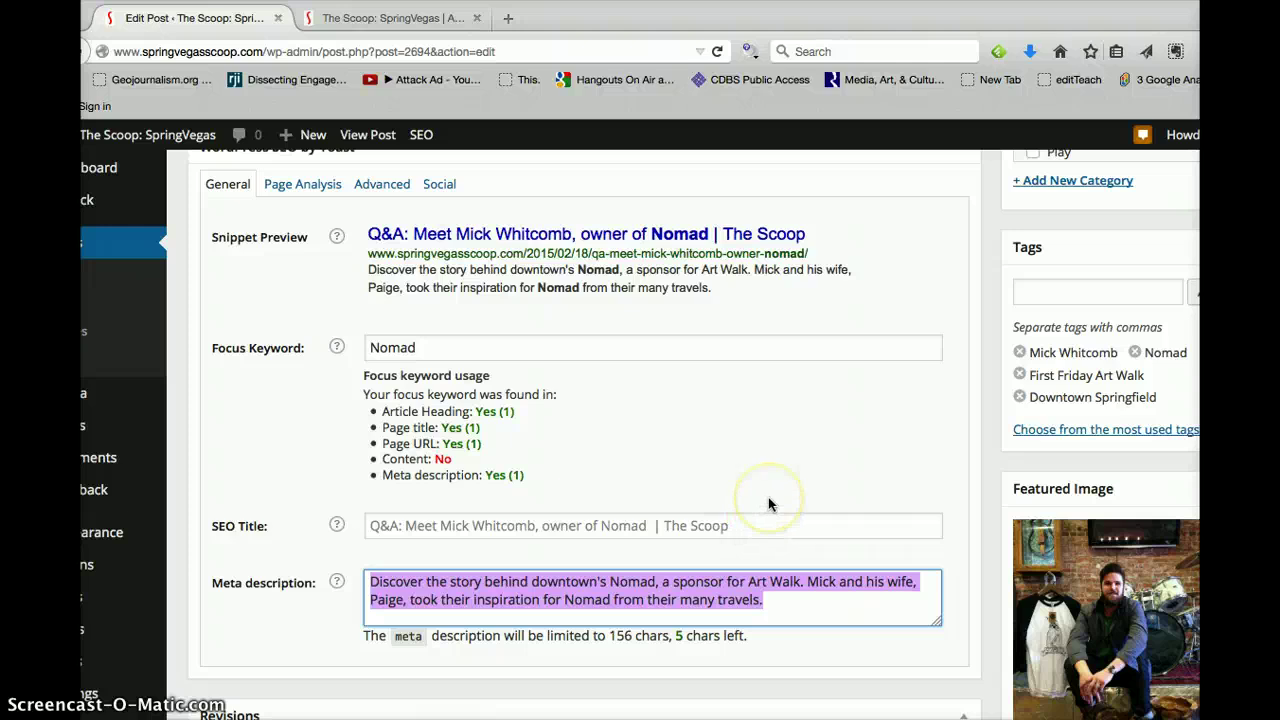
Step: Compare the post's excerpt with its meta description and with the summary on the live home page
{"action": "scroll", "coordinate": [768, 497], "scroll_direction": "down", "scroll_amount": 10}
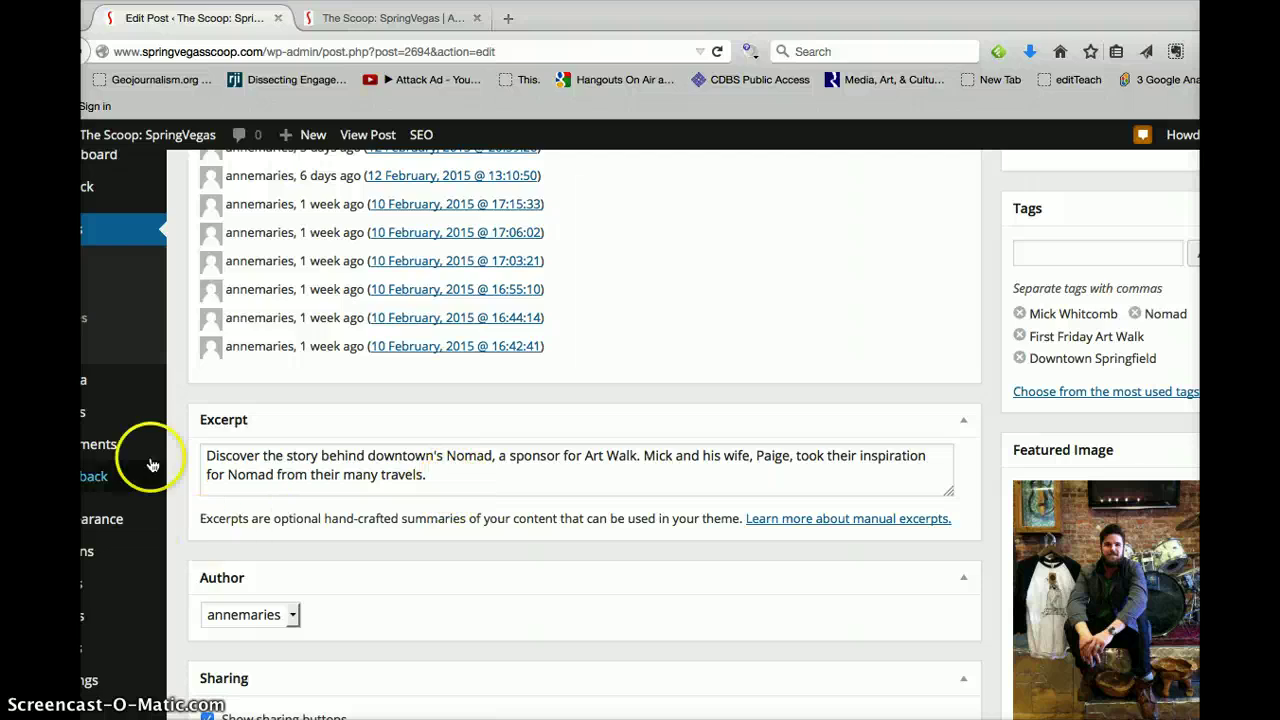
{"action": "left_click", "coordinate": [390, 18]}
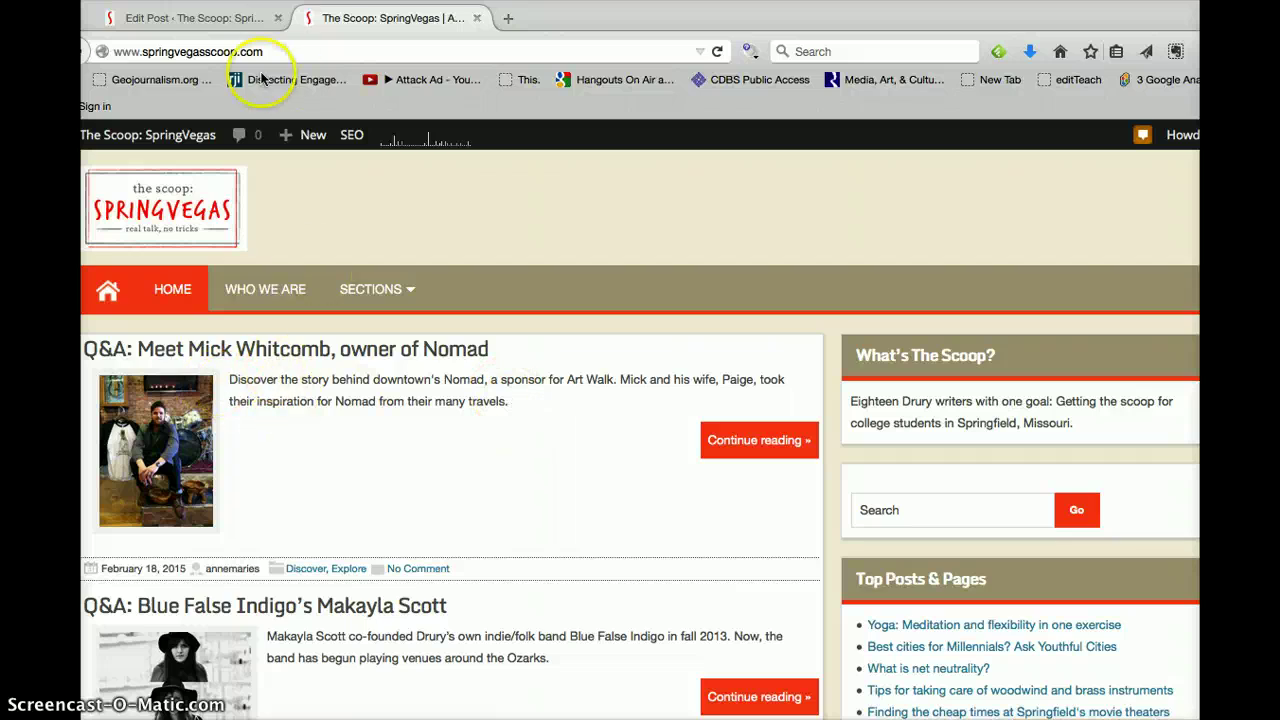
{"action": "left_click", "coordinate": [210, 20]}
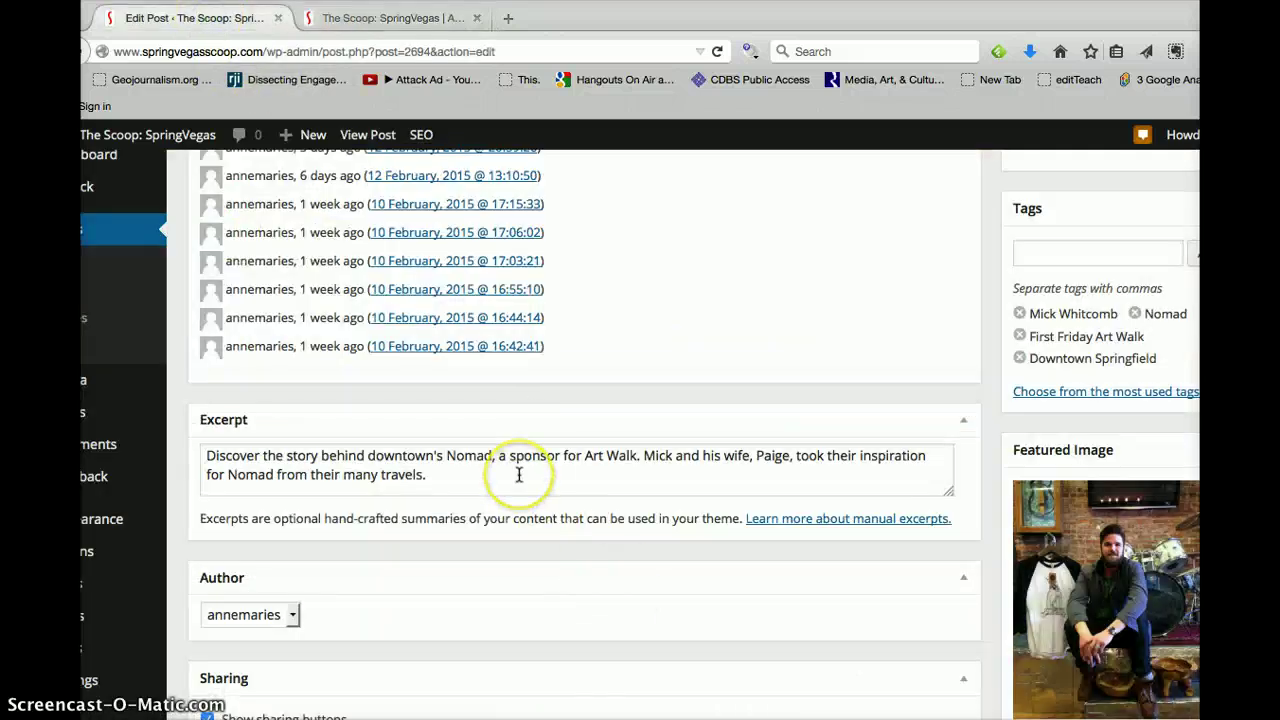
{"action": "scroll", "coordinate": [525, 472], "scroll_direction": "up", "scroll_amount": 5}
{"action": "scroll", "coordinate": [519, 474], "scroll_direction": "up", "scroll_amount": 5}
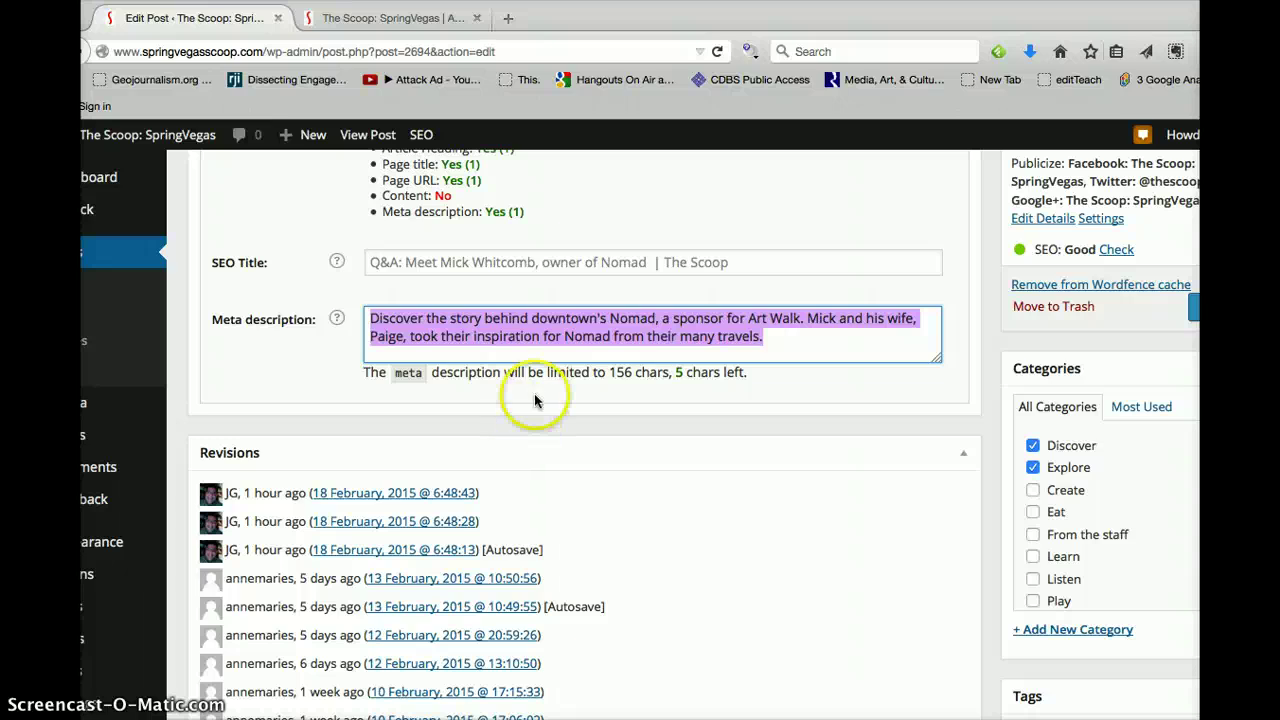
{"action": "scroll", "coordinate": [603, 354], "scroll_direction": "down", "scroll_amount": 10}
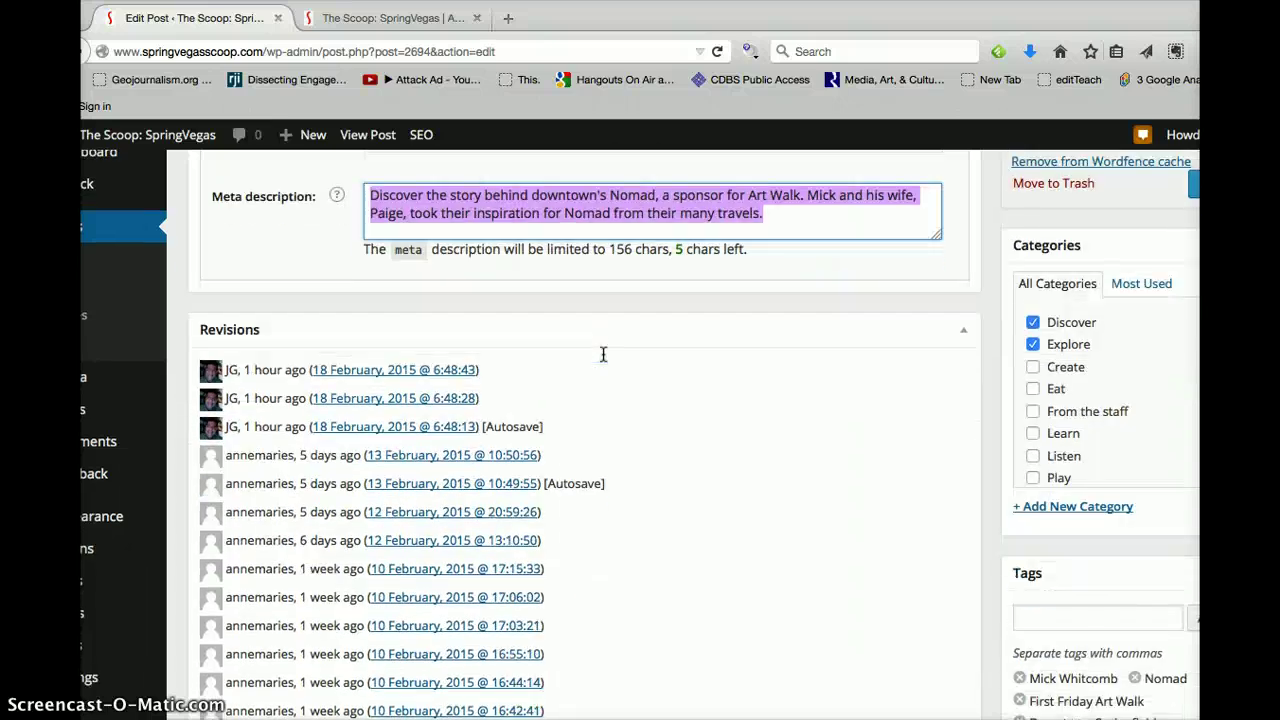
{"action": "left_click", "coordinate": [362, 18]}
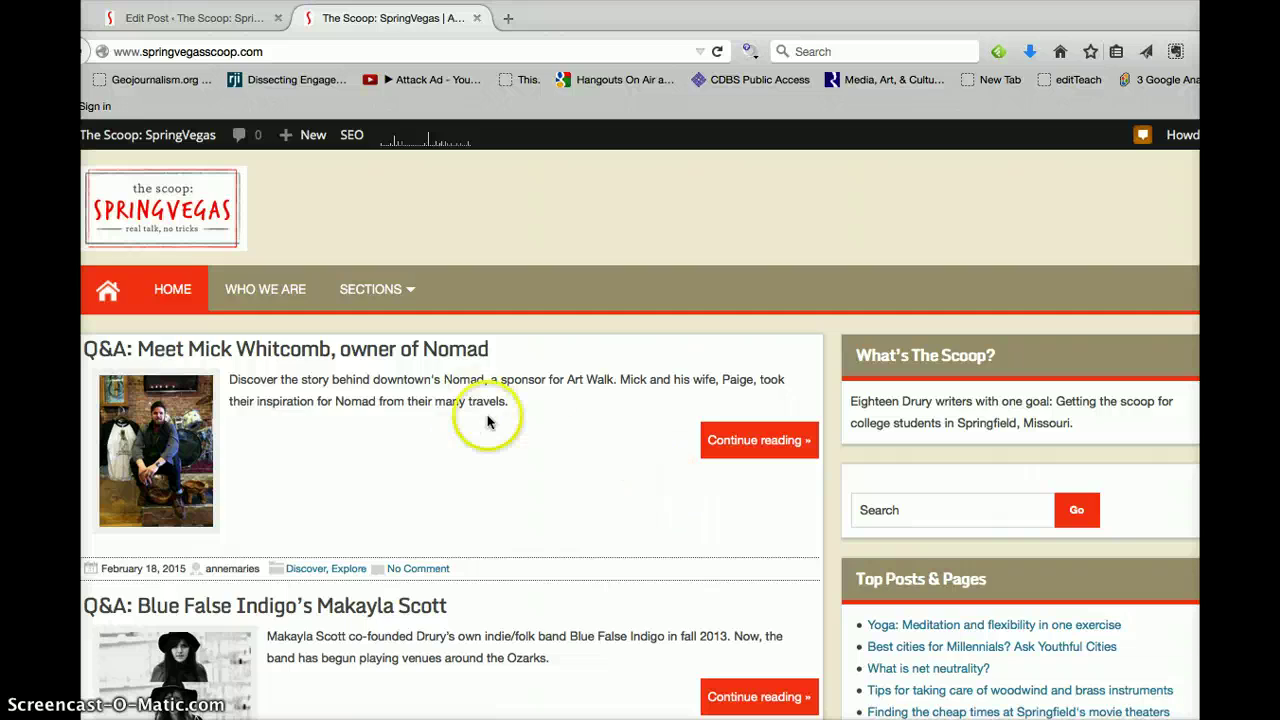
{"action": "left_click", "coordinate": [180, 20]}
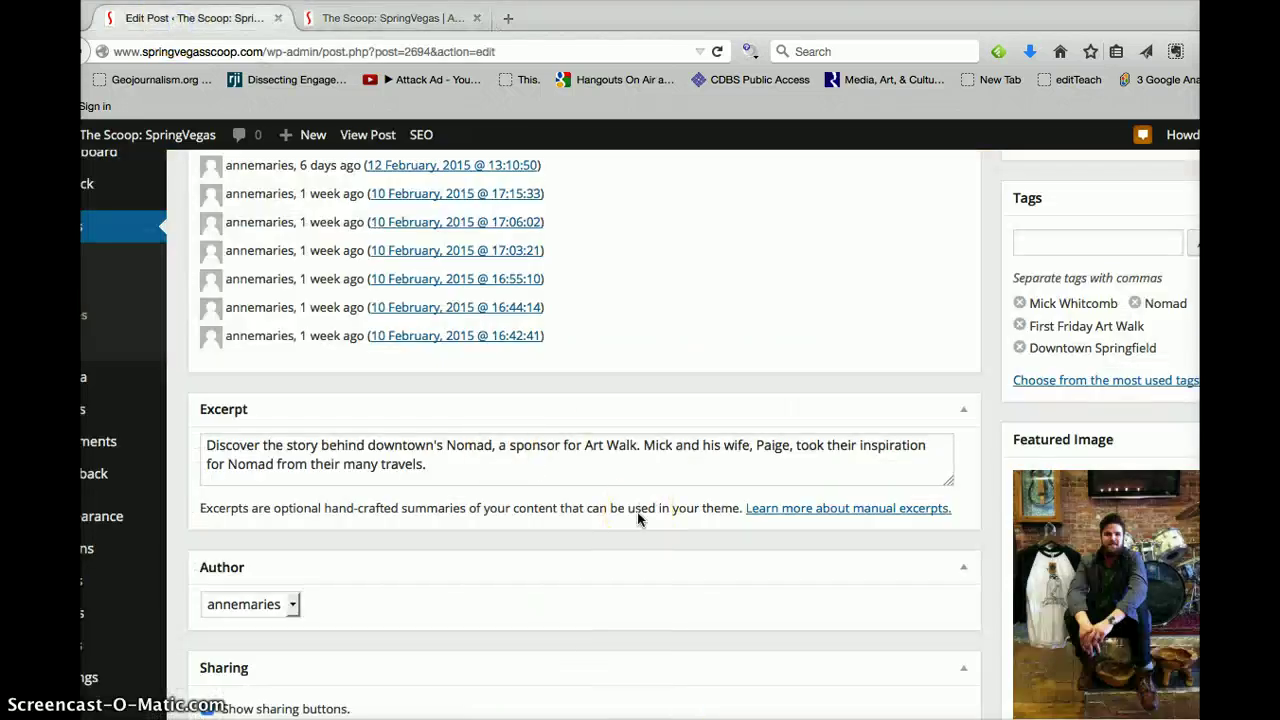
Step: Look back over the post from the meta description and revisions up to its title
{"action": "scroll", "coordinate": [700, 455], "scroll_direction": "up", "scroll_amount": 10}
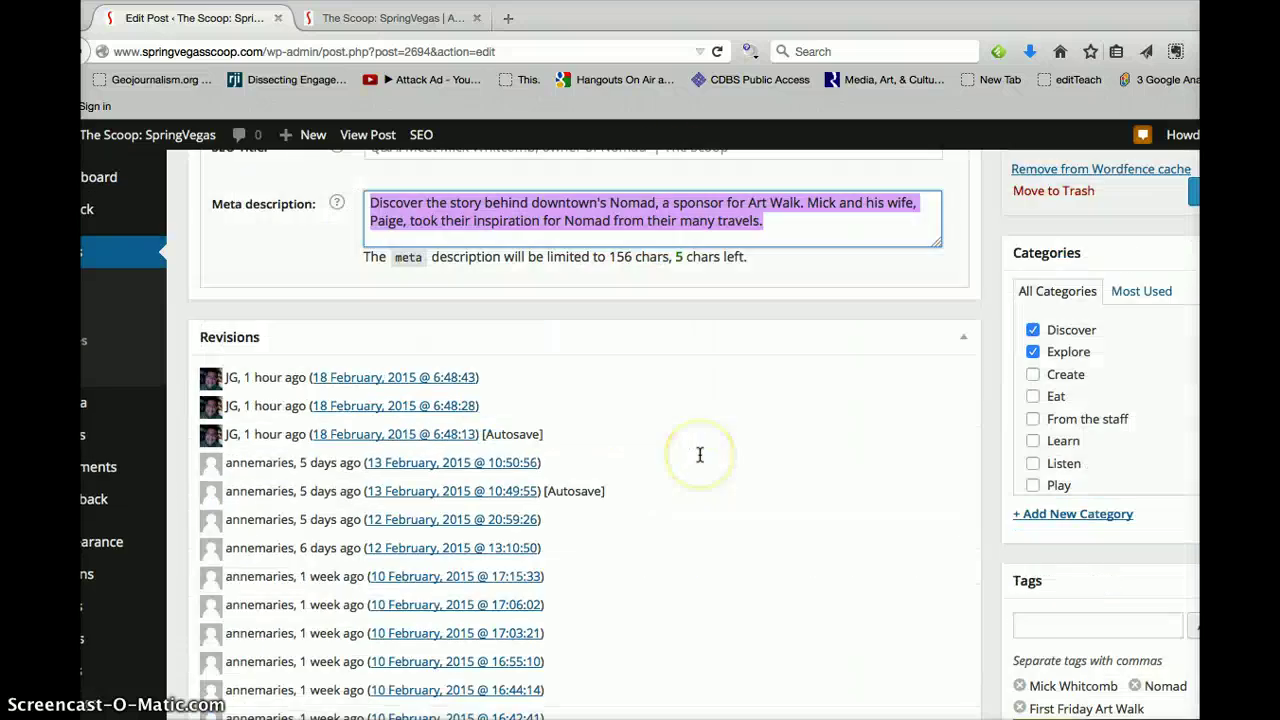
{"action": "scroll", "coordinate": [700, 455], "scroll_direction": "up", "scroll_amount": 15}
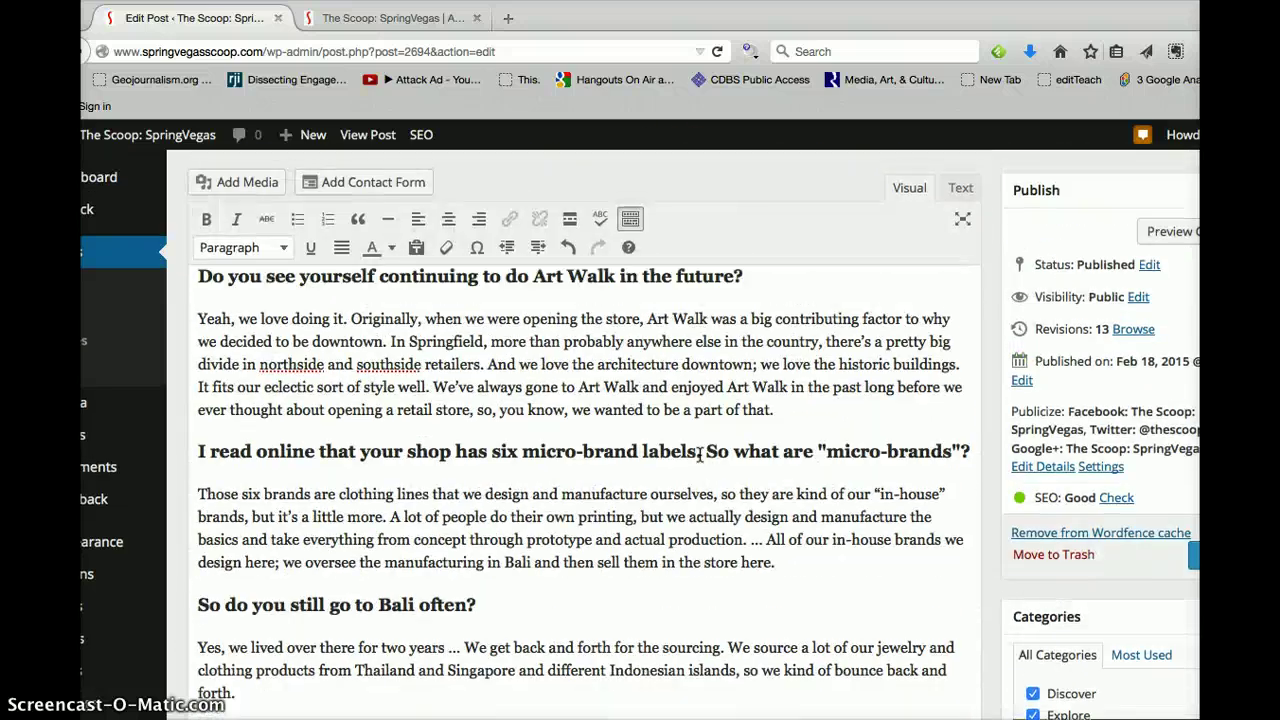
{"action": "scroll", "coordinate": [700, 455], "scroll_direction": "up", "scroll_amount": 15}
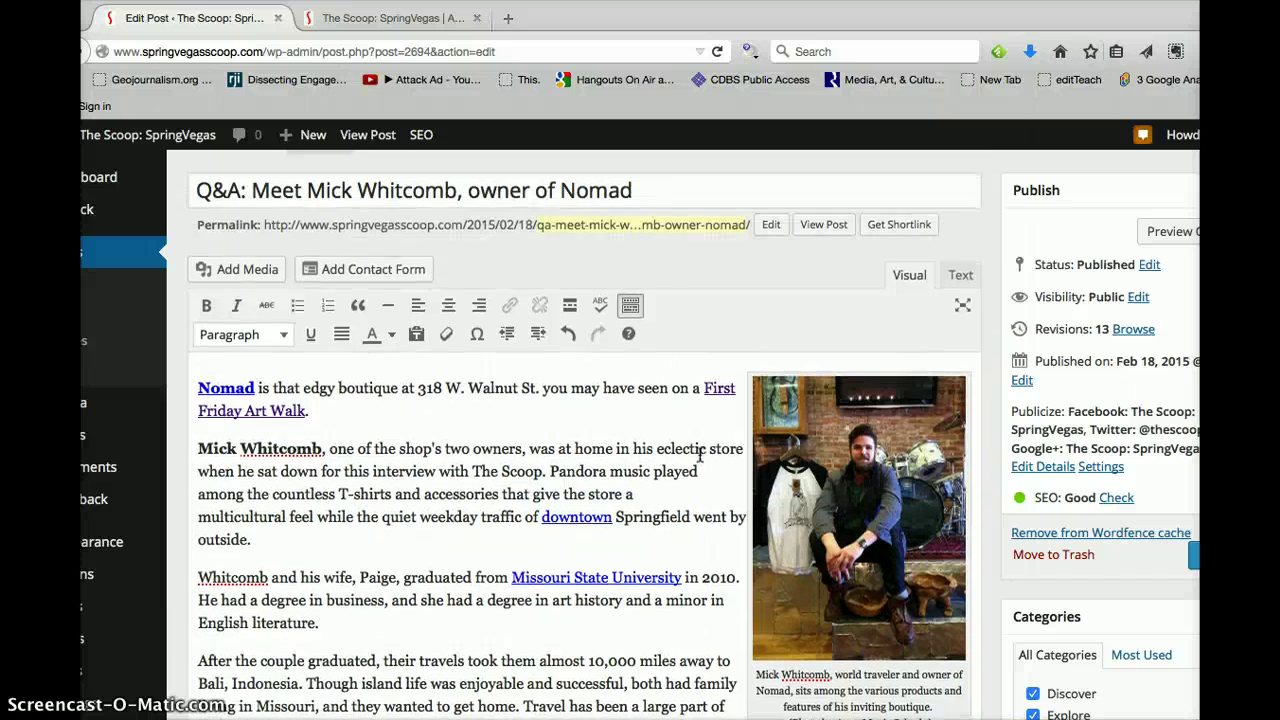
{"action": "scroll", "coordinate": [700, 455], "scroll_direction": "up", "scroll_amount": 1}
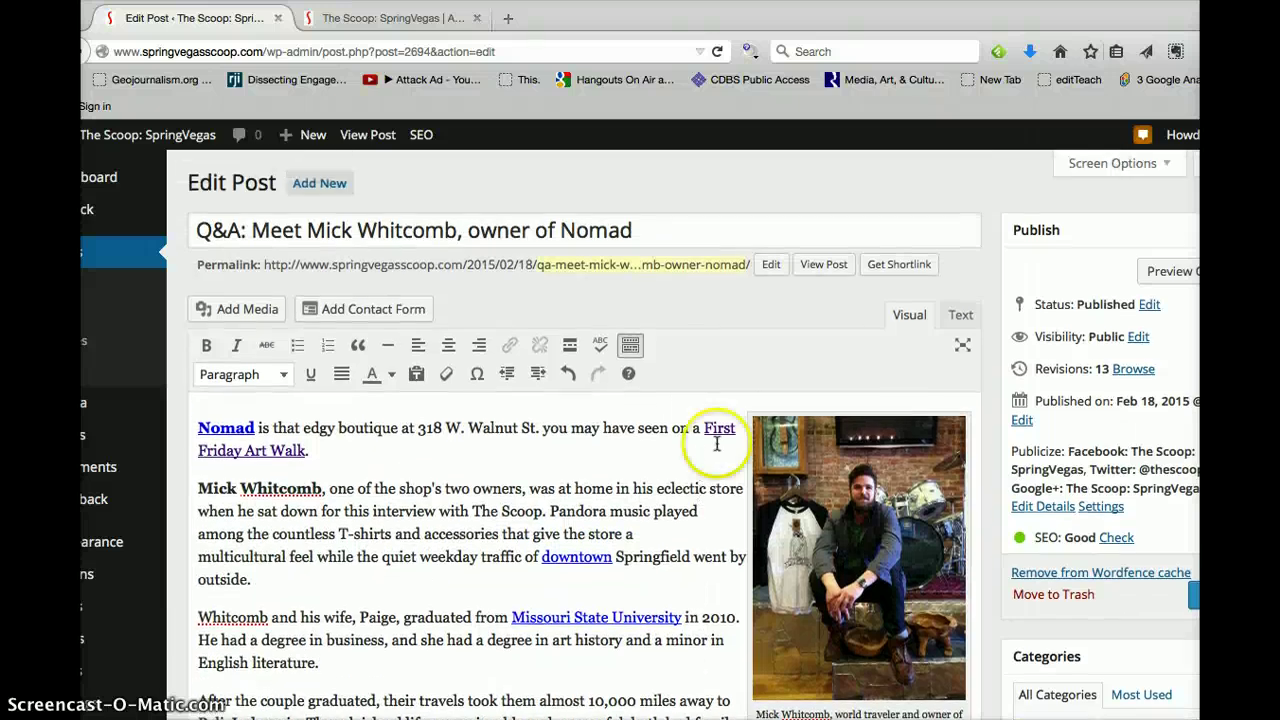